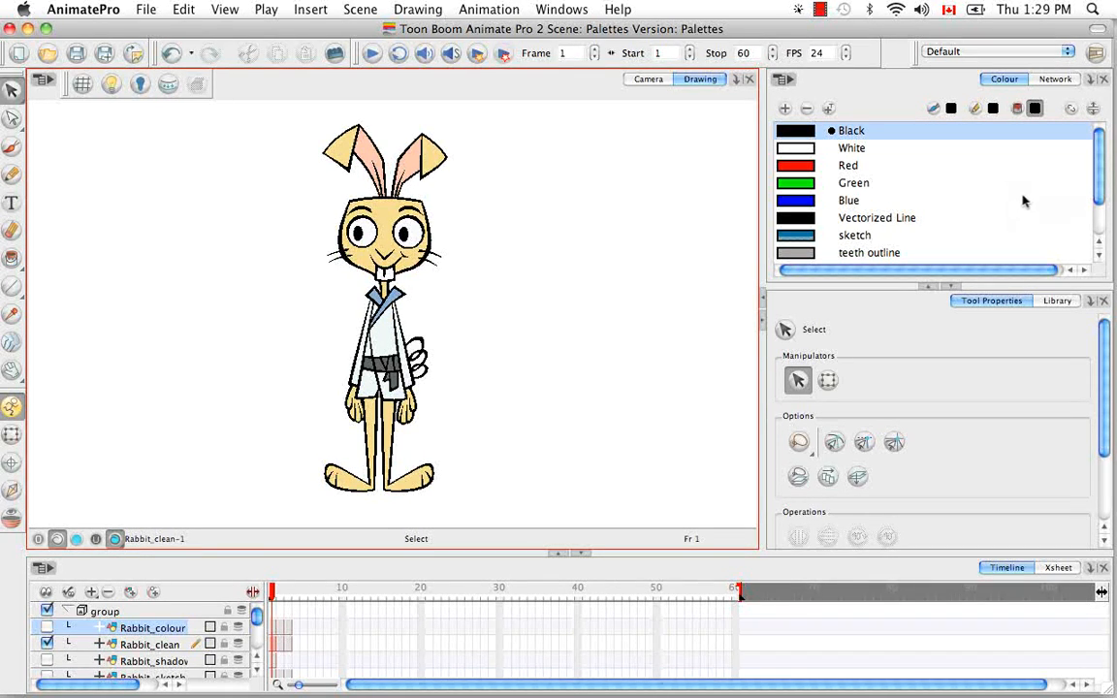
Collapse the tool properties area to enlarge the Colour view and show its palette list.
click(953, 288)
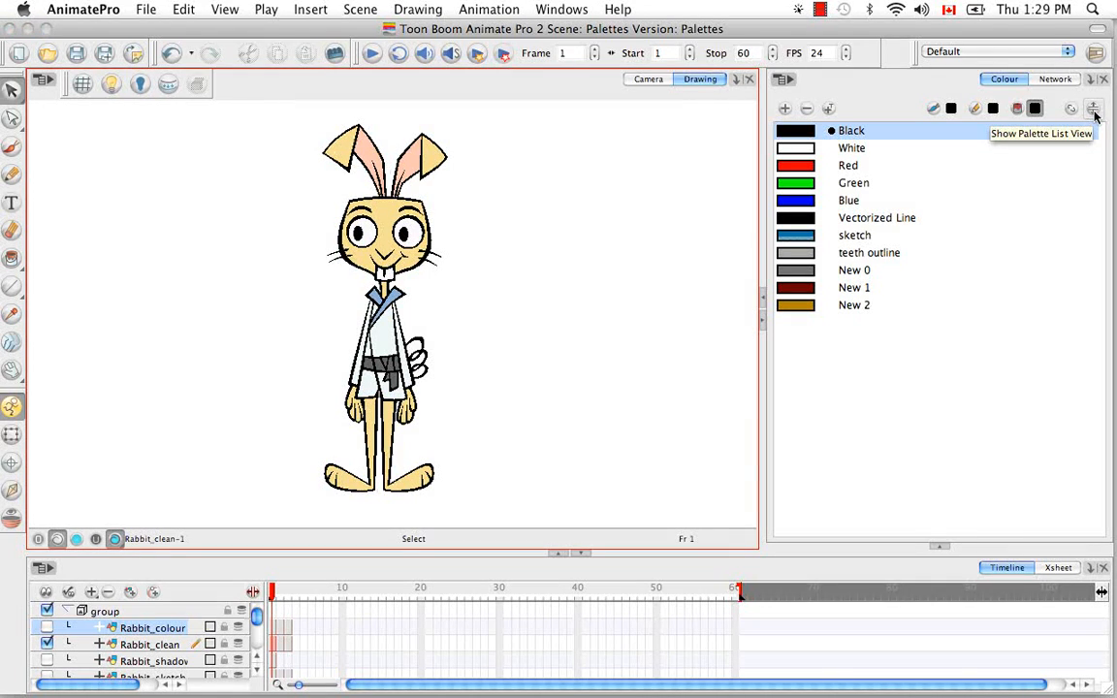
click(1093, 109)
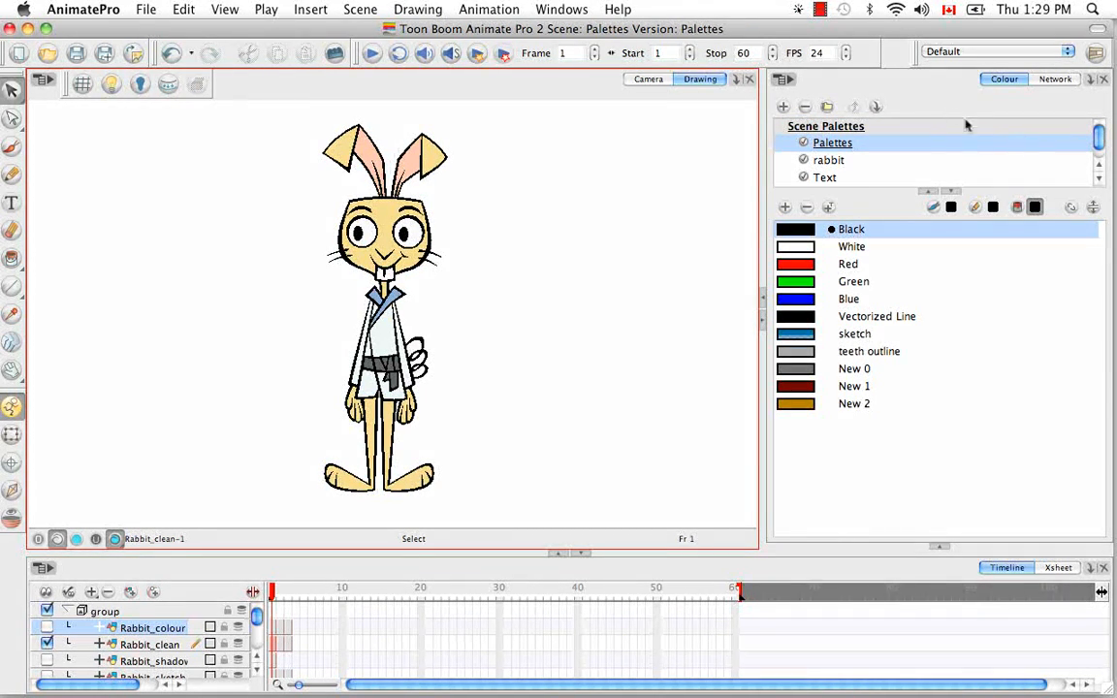
Look through the colours of the scene palettes rabbit, Text and rabbit-night, and return to the Palettes palette.
click(837, 162)
click(834, 178)
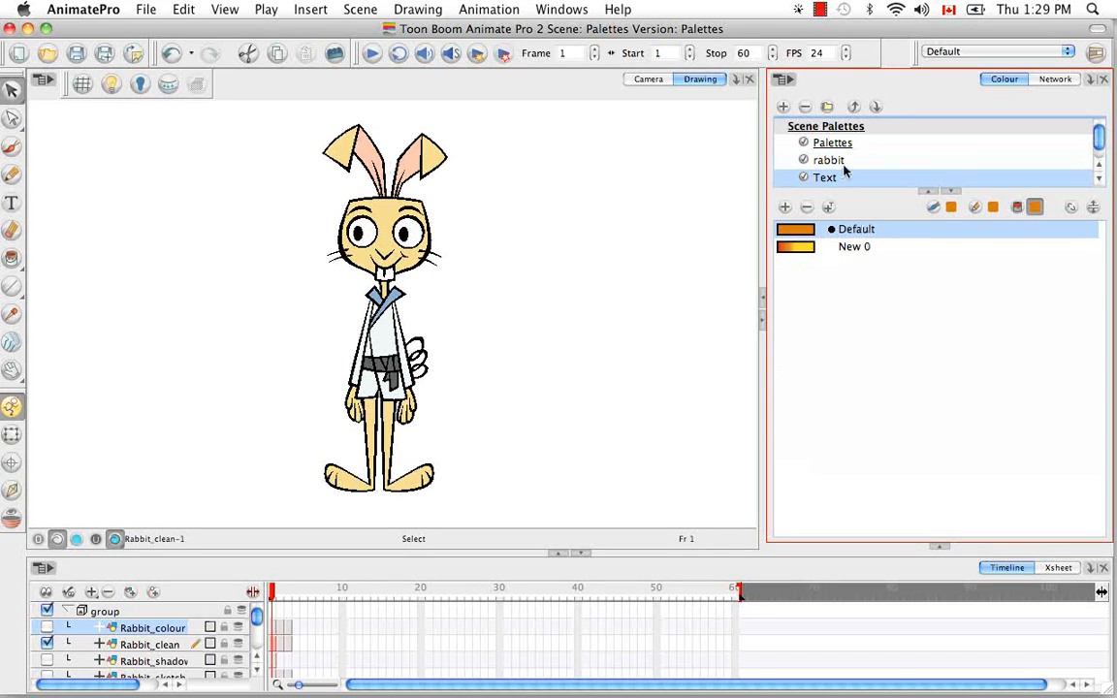
scroll(1103, 145, down, 1)
click(861, 178)
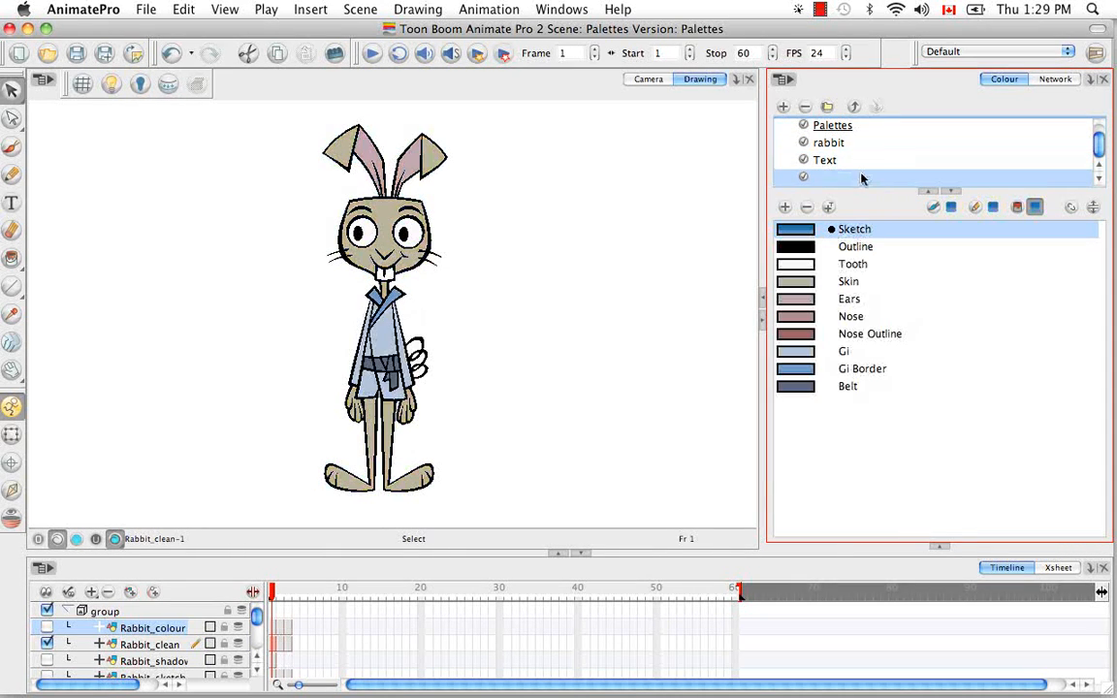
click(826, 161)
scroll(830, 155, up, 1)
click(831, 161)
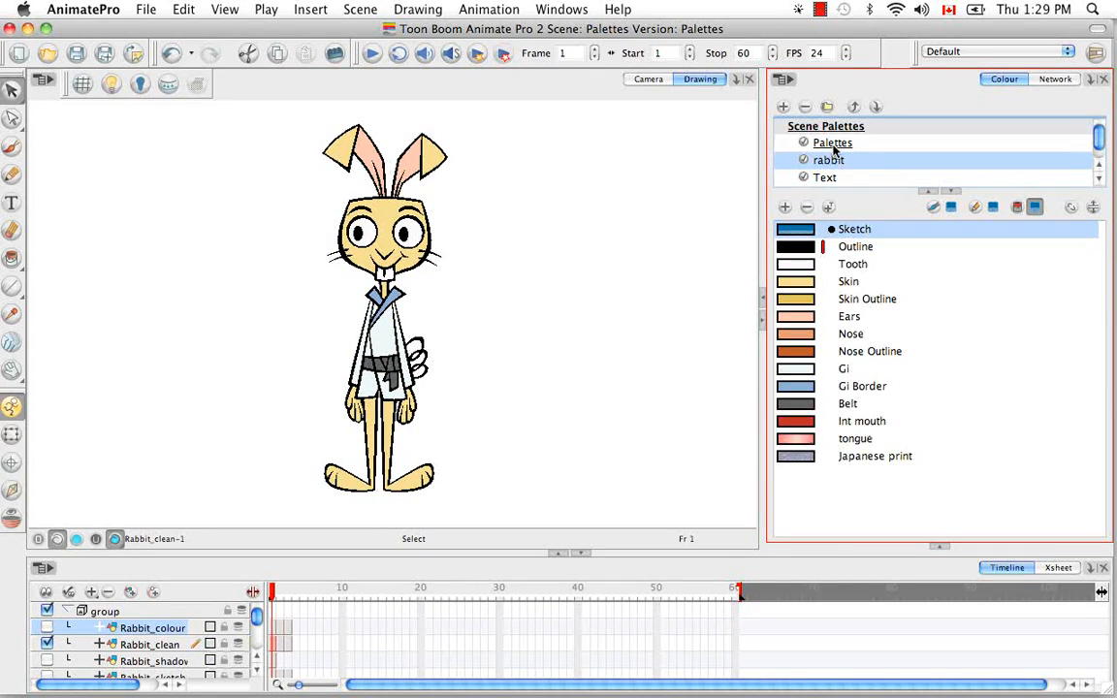
click(842, 146)
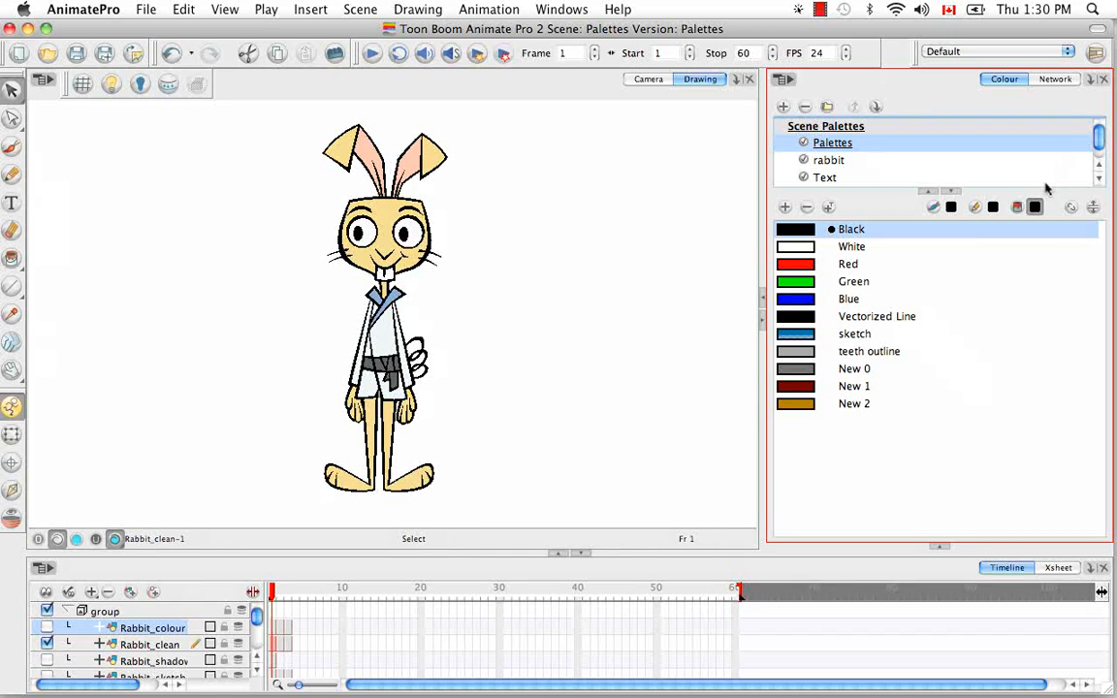
Enlarge the palette list to fit all scene palettes, compare rabbit with rabbit-night, and reselect Palettes.
drag(1041, 190, 1041, 207)
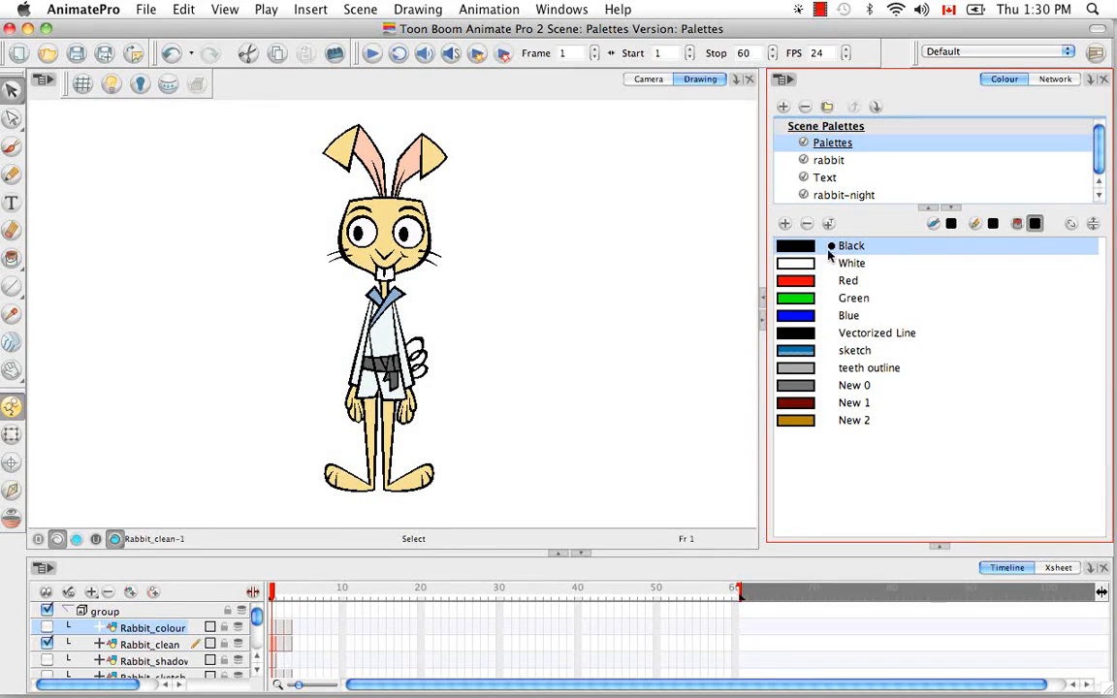
click(840, 163)
click(840, 193)
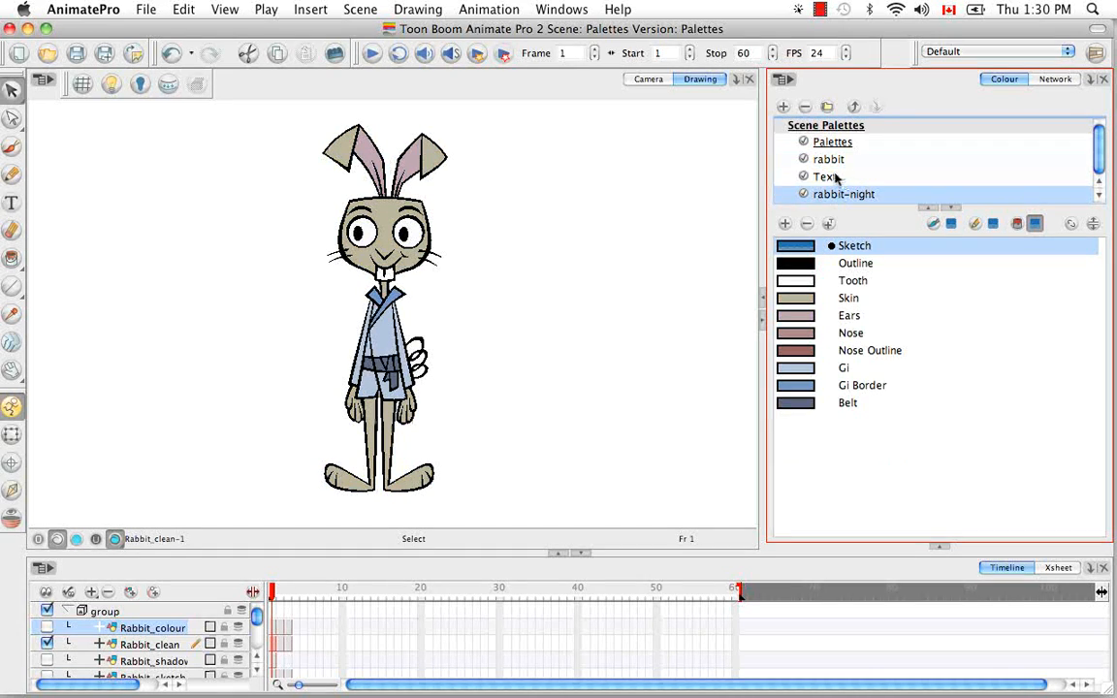
click(836, 162)
click(836, 144)
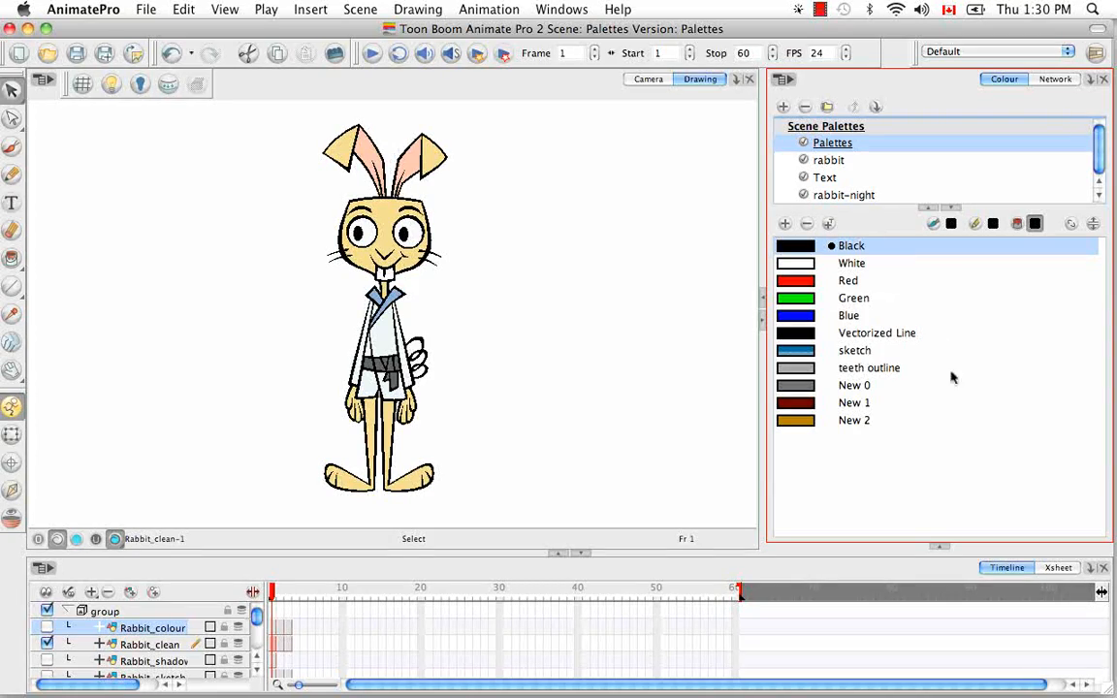
Switch to Finder, view the palette files in the Palettes scene's palette-library folder, and return to Animate Pro.
mouse_move(805, 664)
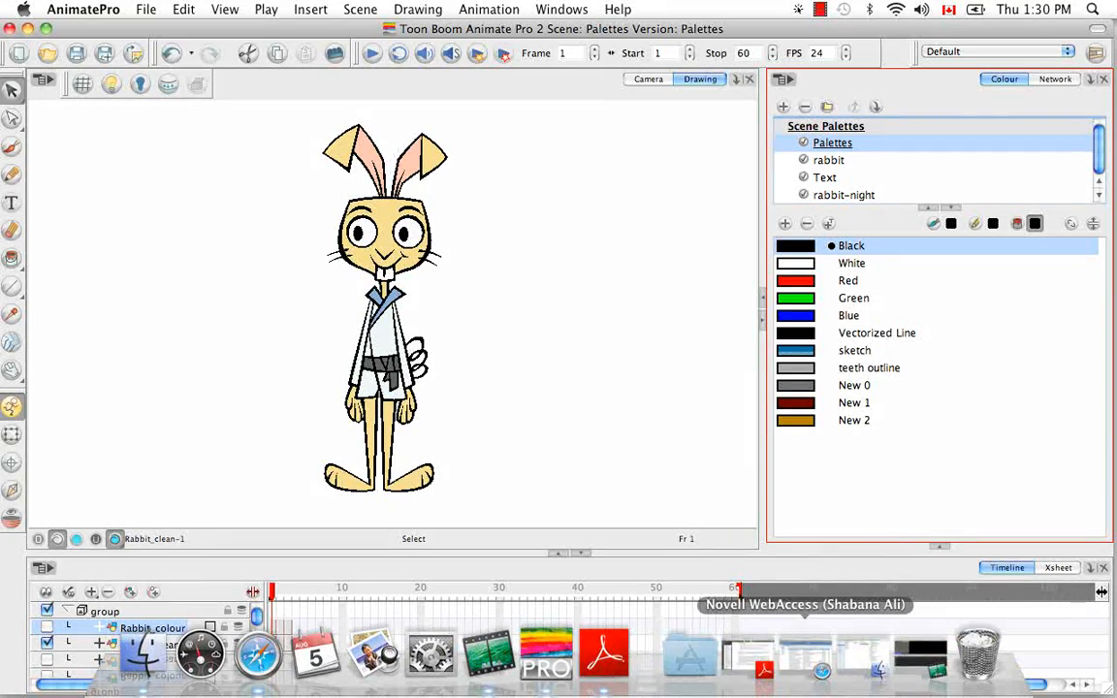
click(861, 668)
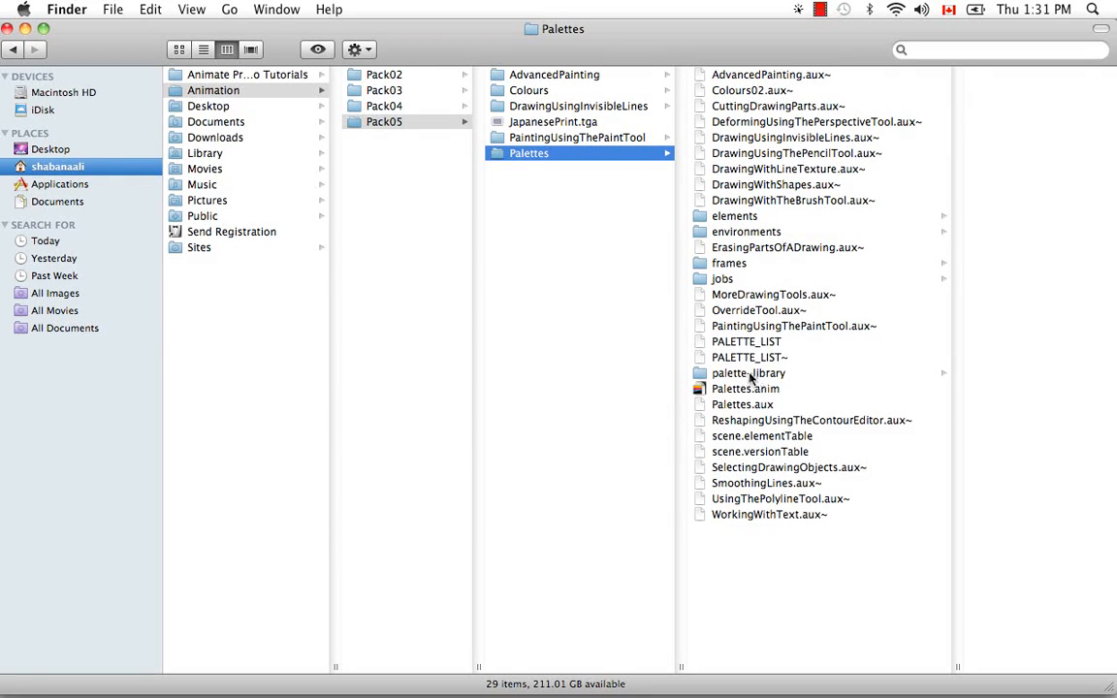
click(723, 374)
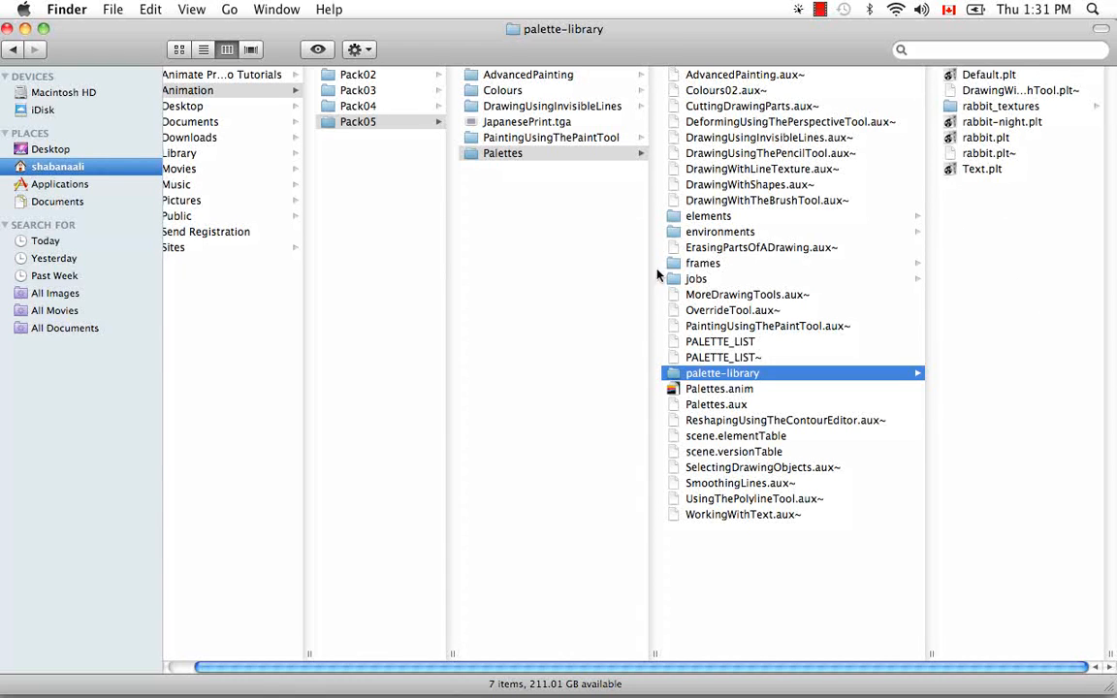
click(25, 28)
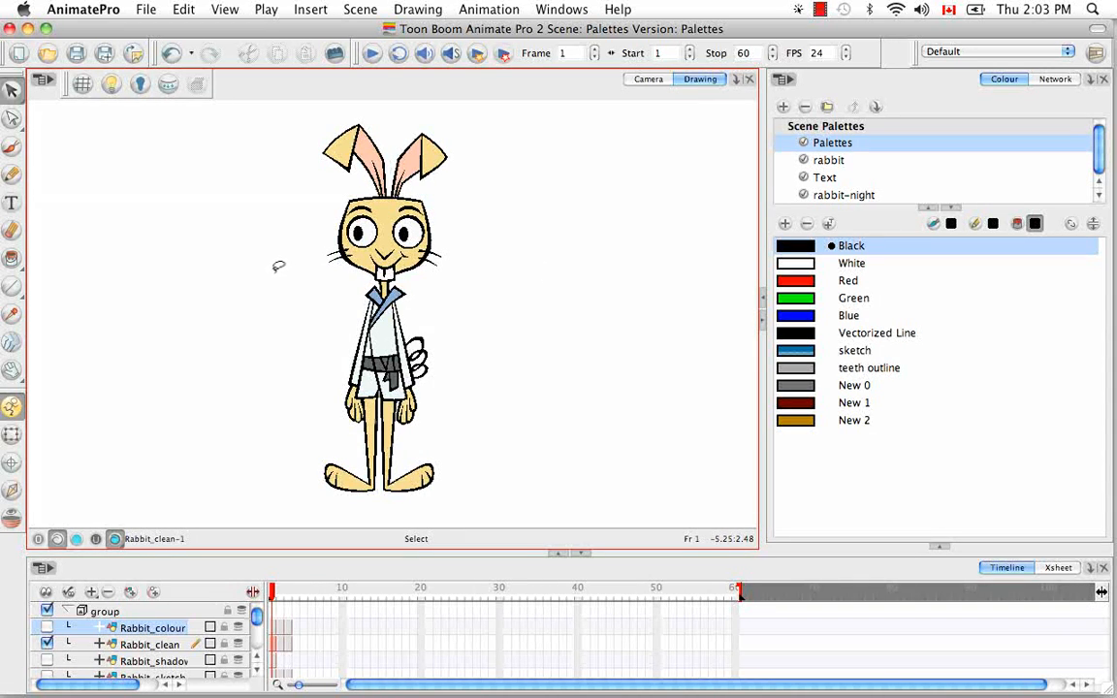
Enable Advanced Palette Lists in the advanced preferences.
click(96, 11)
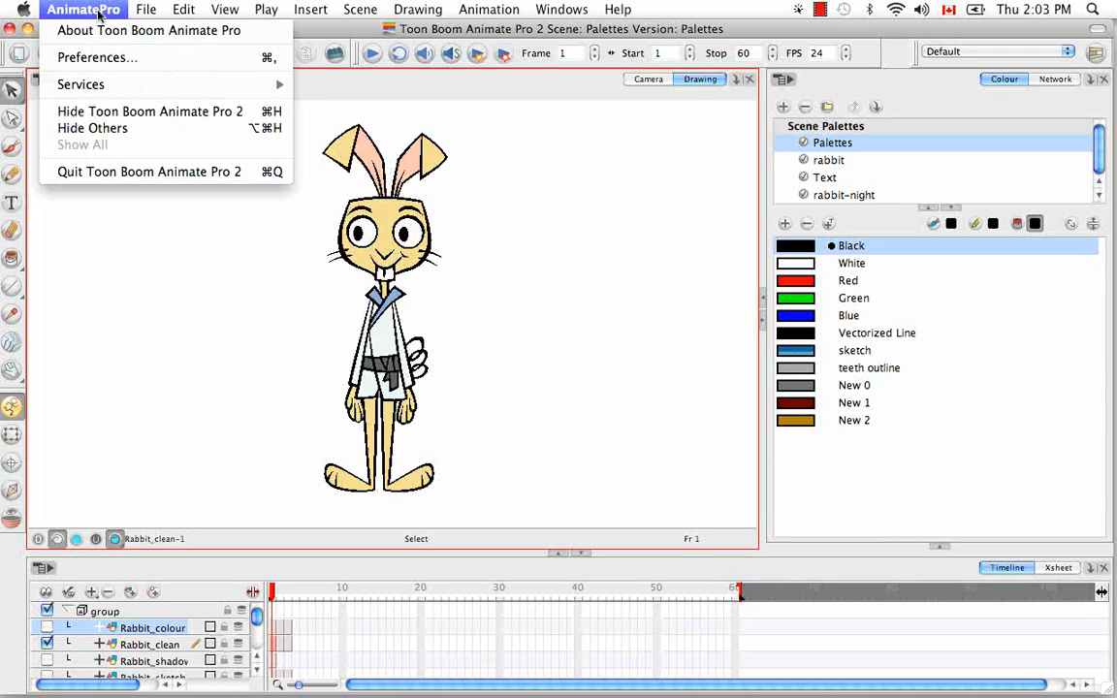
click(114, 59)
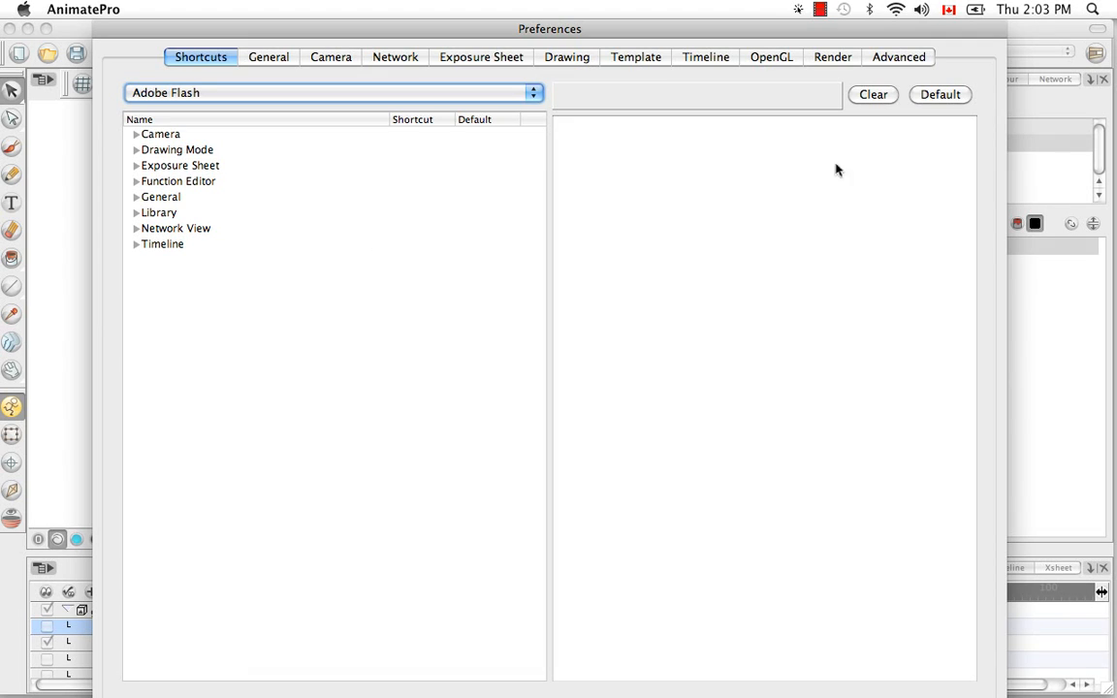
click(912, 60)
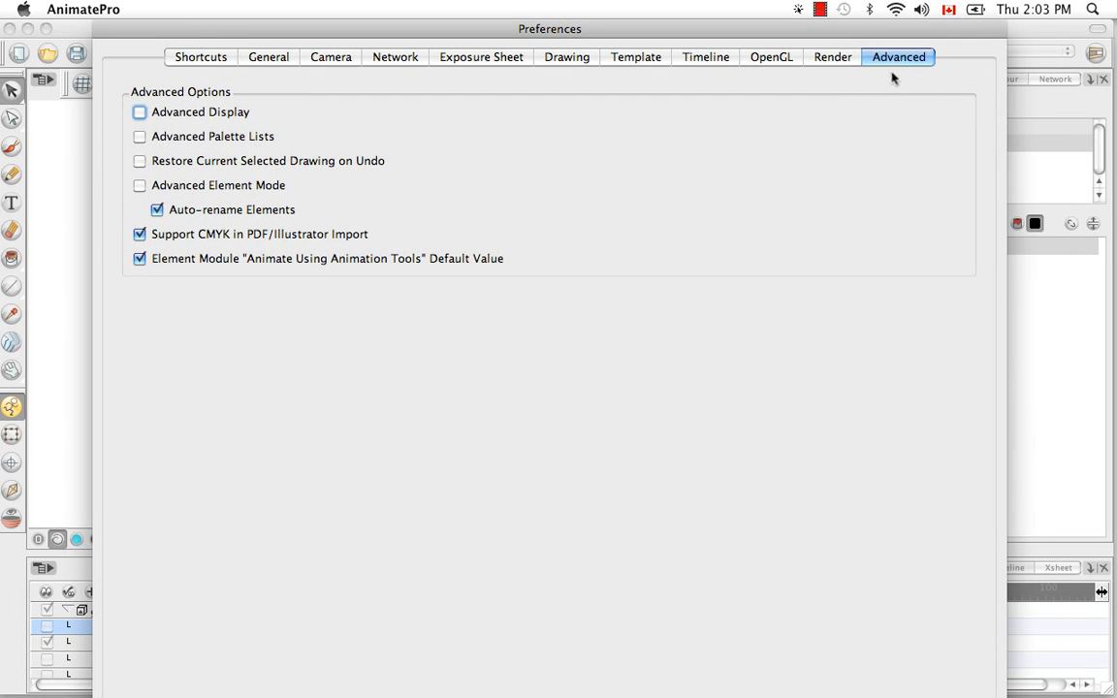
click(141, 138)
key(Return)
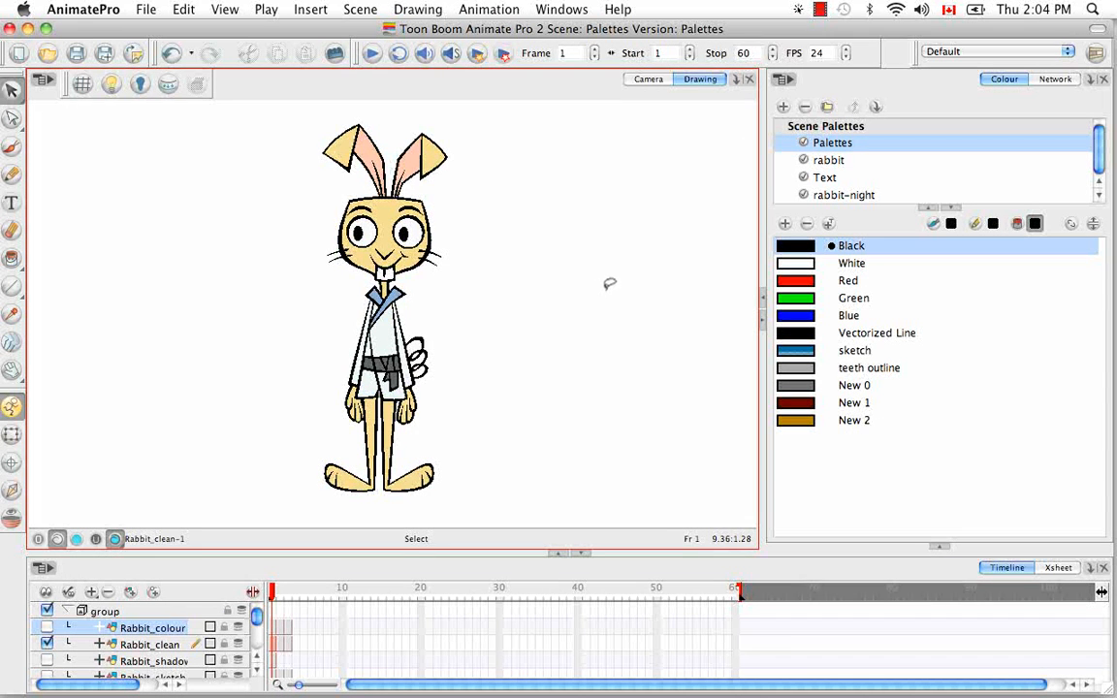
Start a new palette and set its storage location to the element Rabbit_clean(Rabbit_clean.62).
click(786, 108)
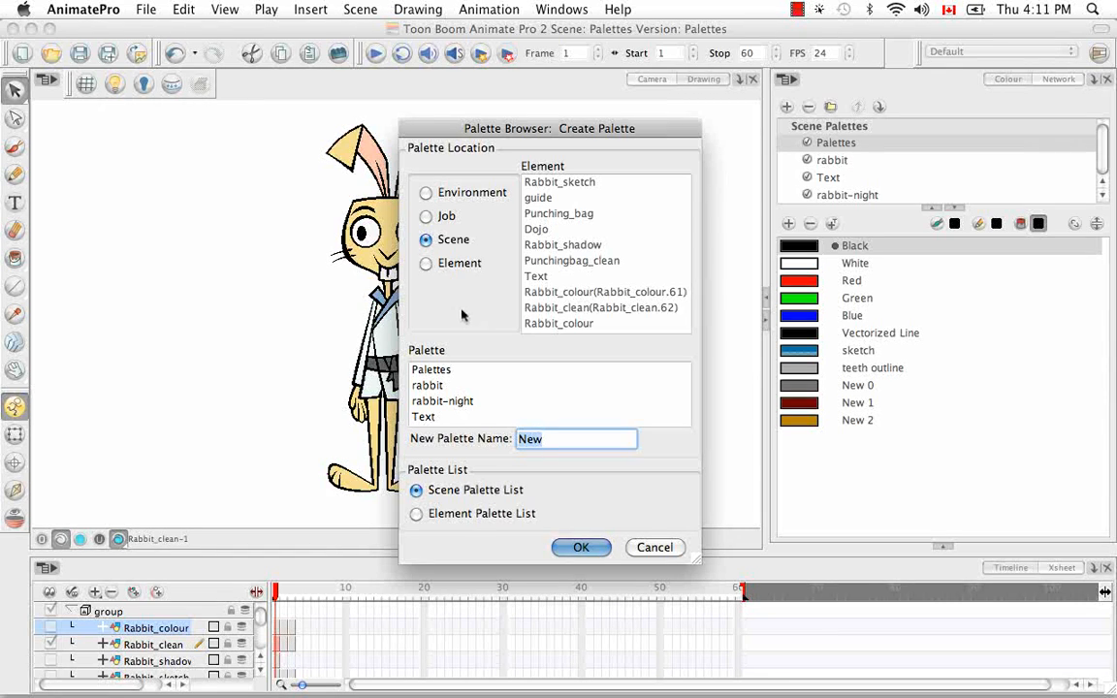
click(426, 264)
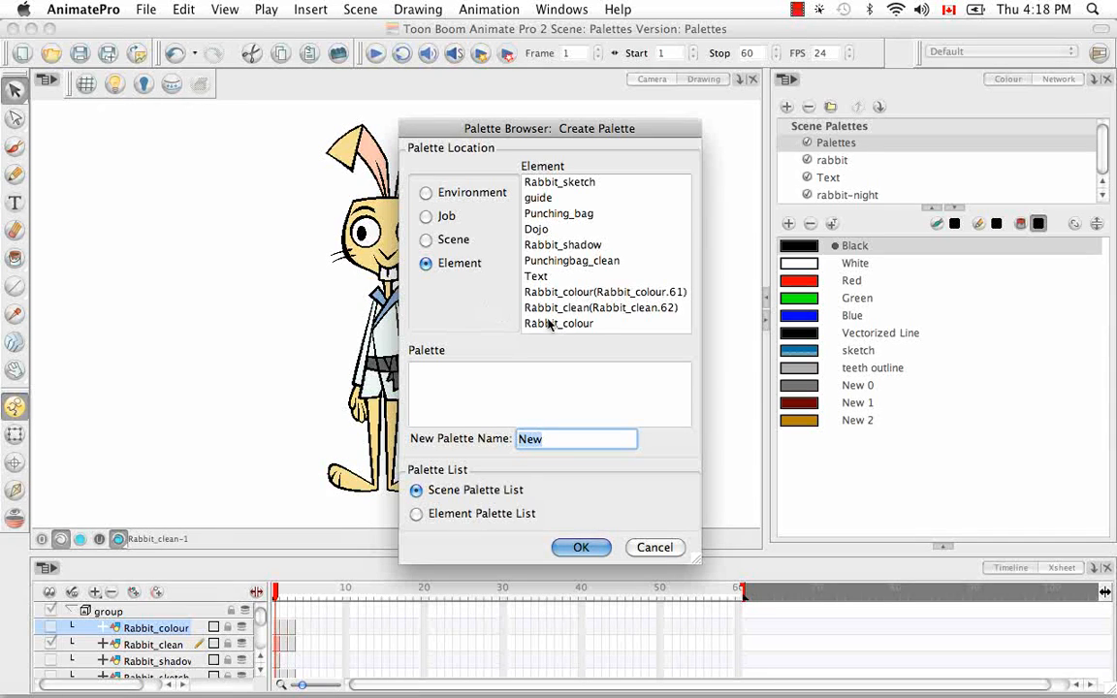
click(593, 309)
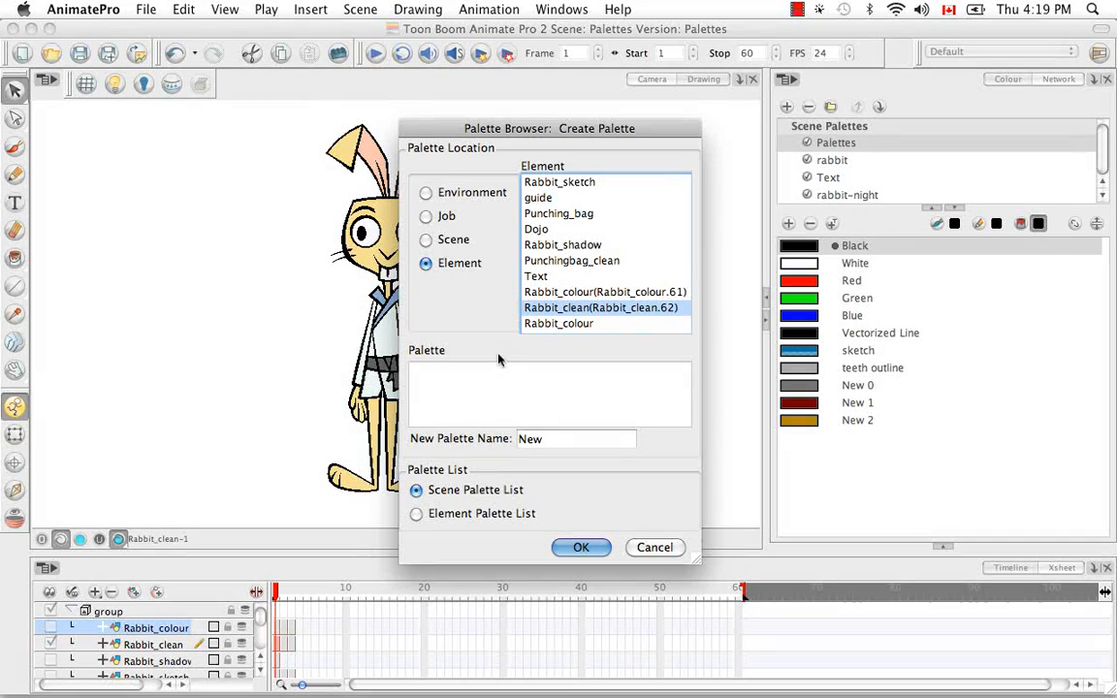
click(427, 241)
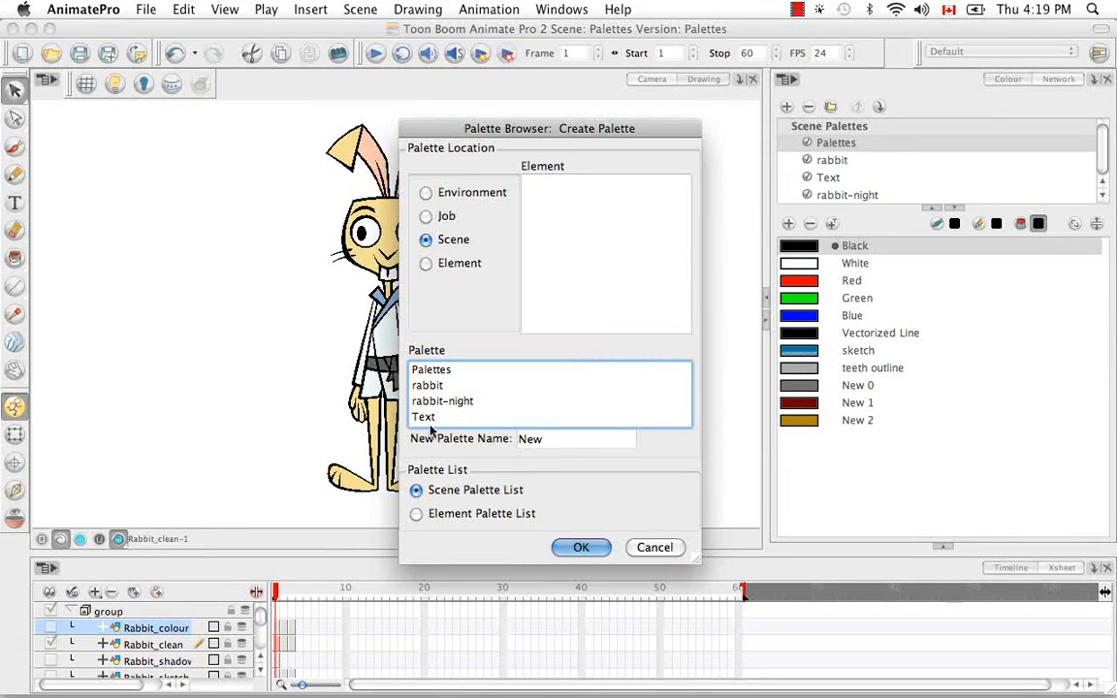
click(426, 264)
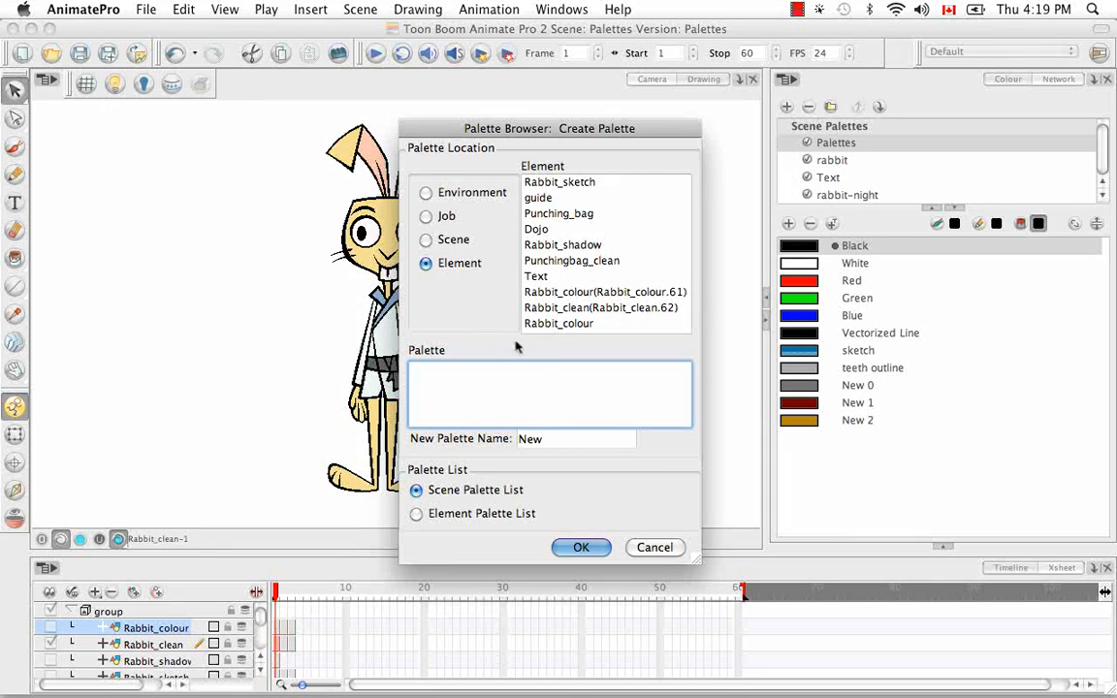
click(564, 311)
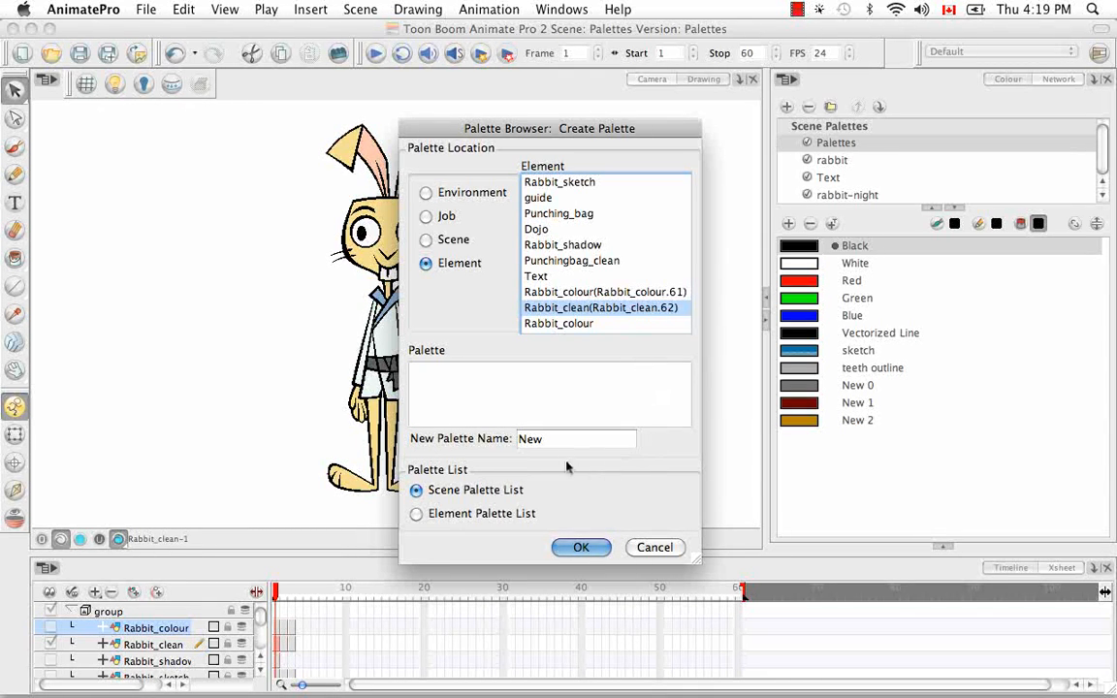
Name the new palette Example, assign it to the Element Palette List, and create it.
double_click(528, 441)
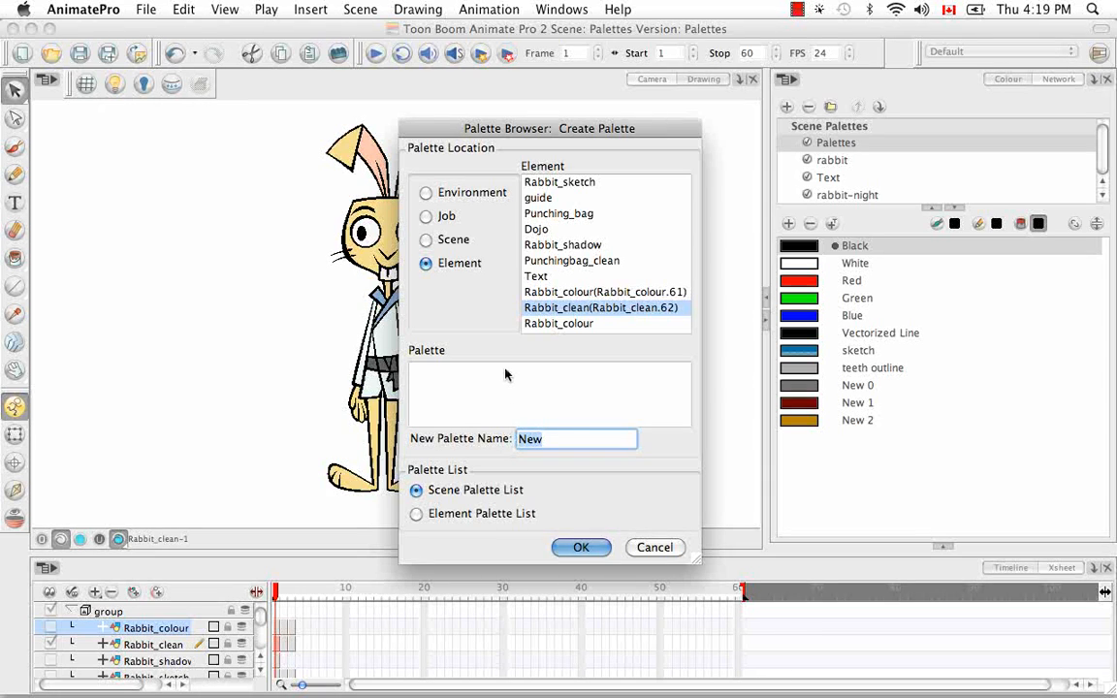
key(BackSpace)
text(Example)
click(416, 514)
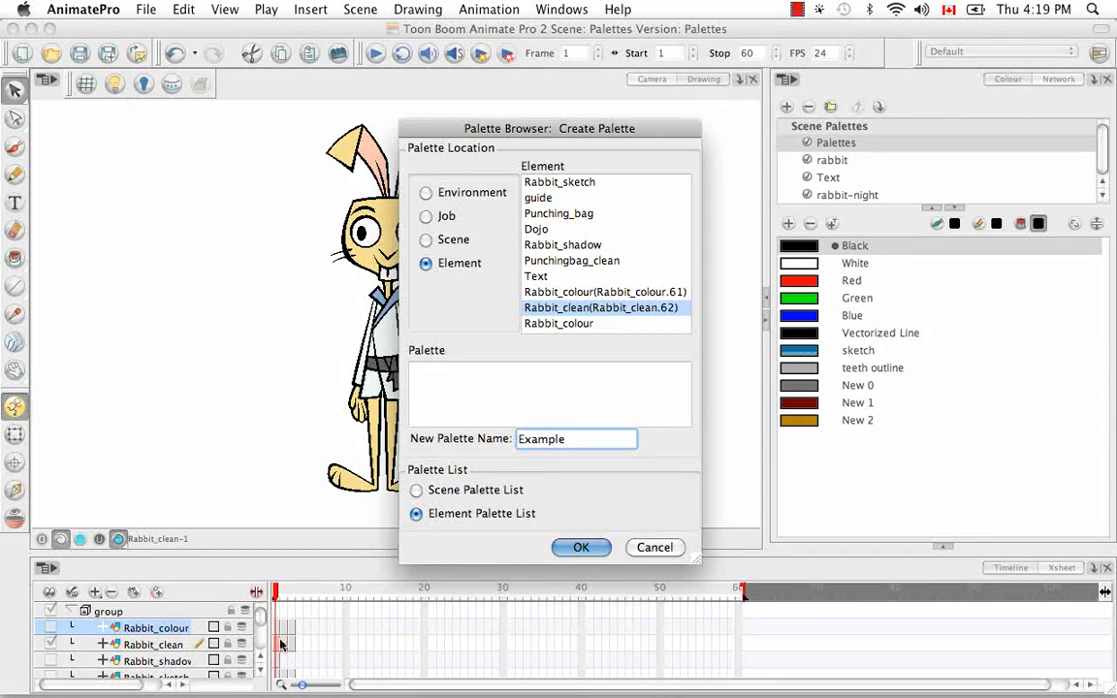
click(582, 548)
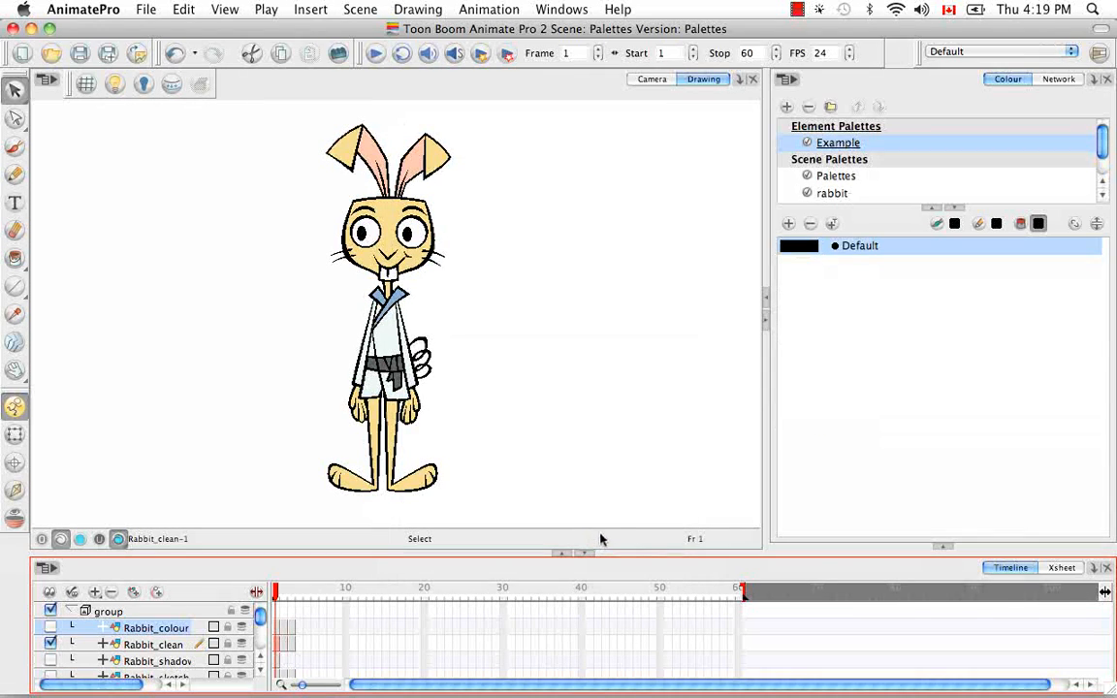
Compare the palette lists of the Rabbit_clean and Rabbit_colour layers, finishing with Rabbit_clean selected.
click(190, 647)
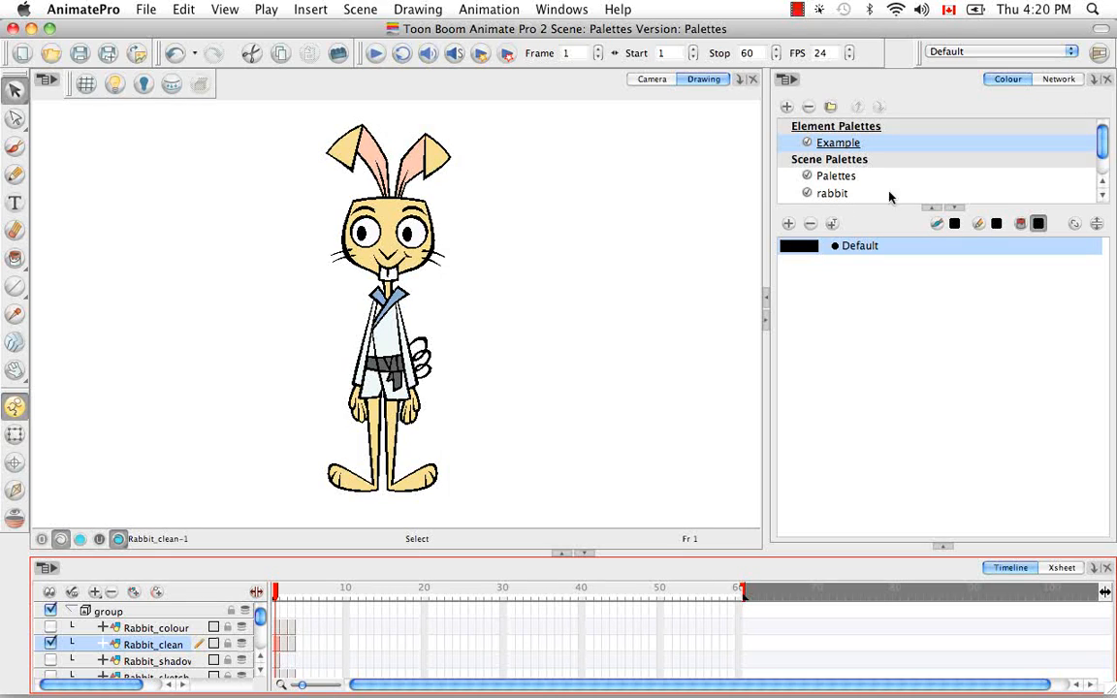
scroll(1104, 173, down, 2)
scroll(1103, 162, up, 2)
click(162, 633)
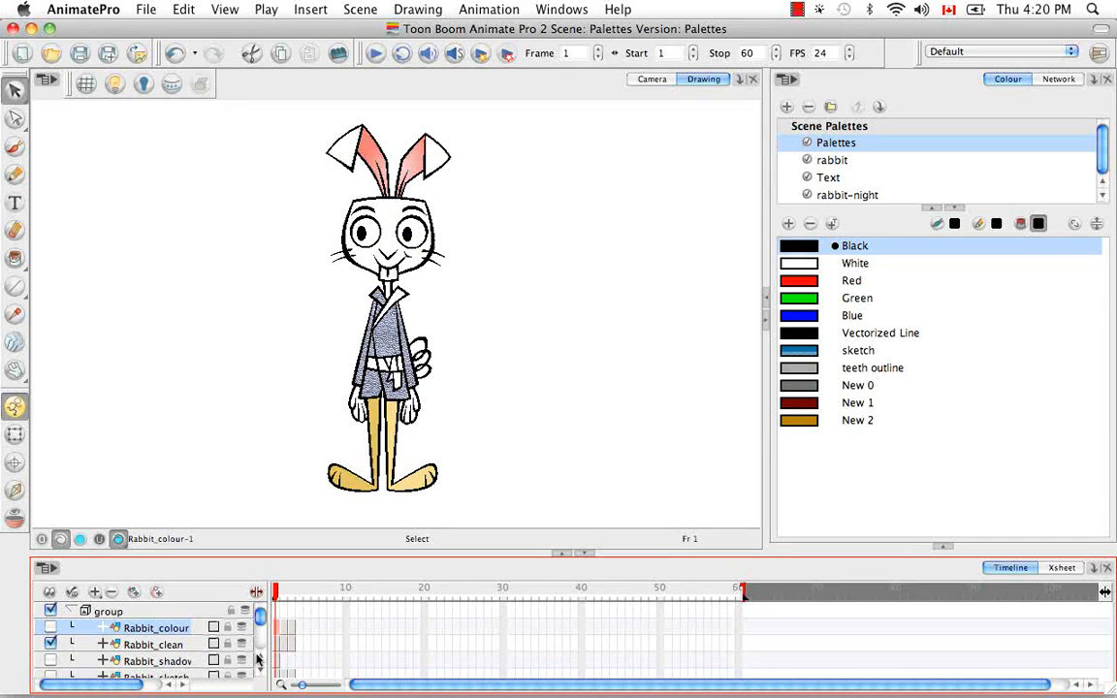
click(180, 648)
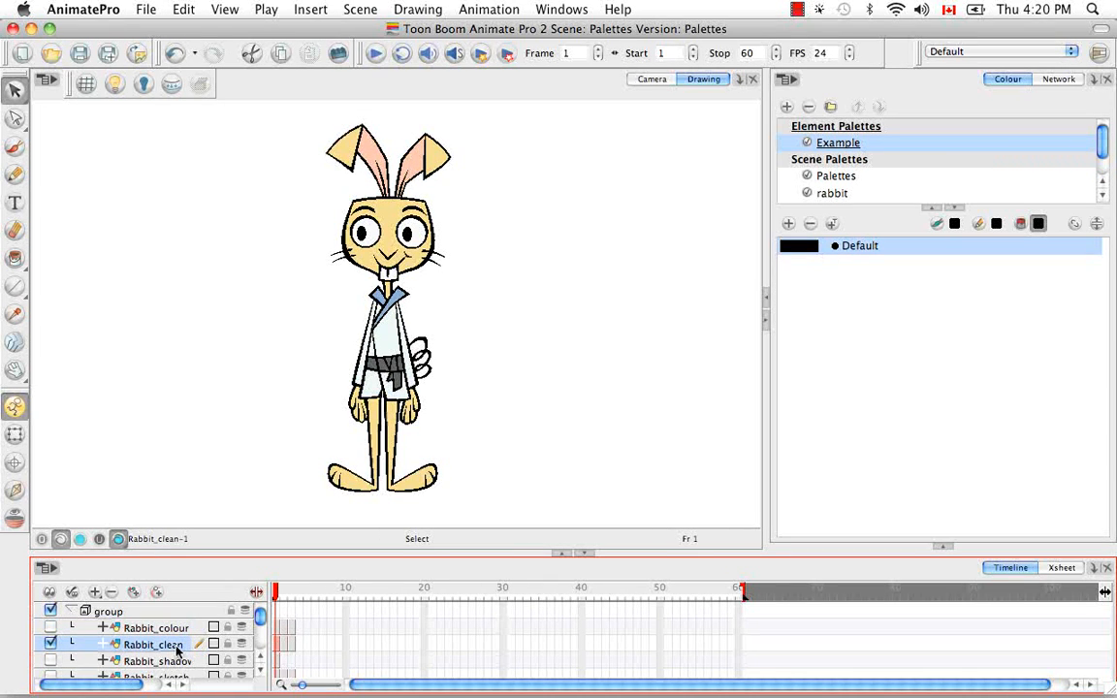
click(274, 631)
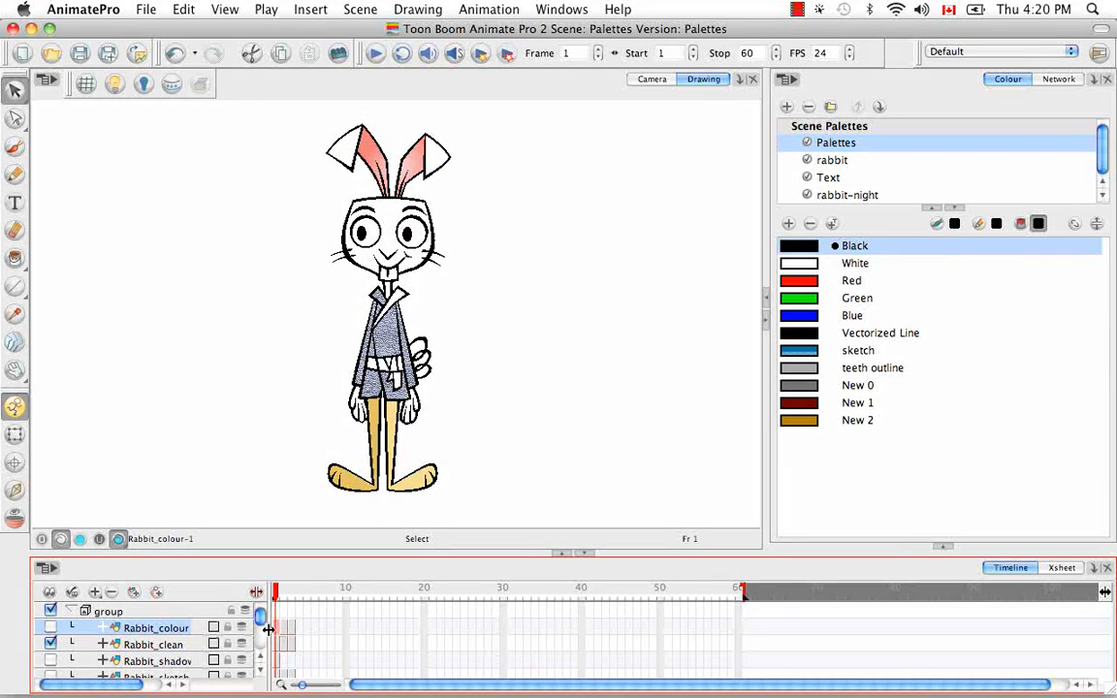
click(160, 645)
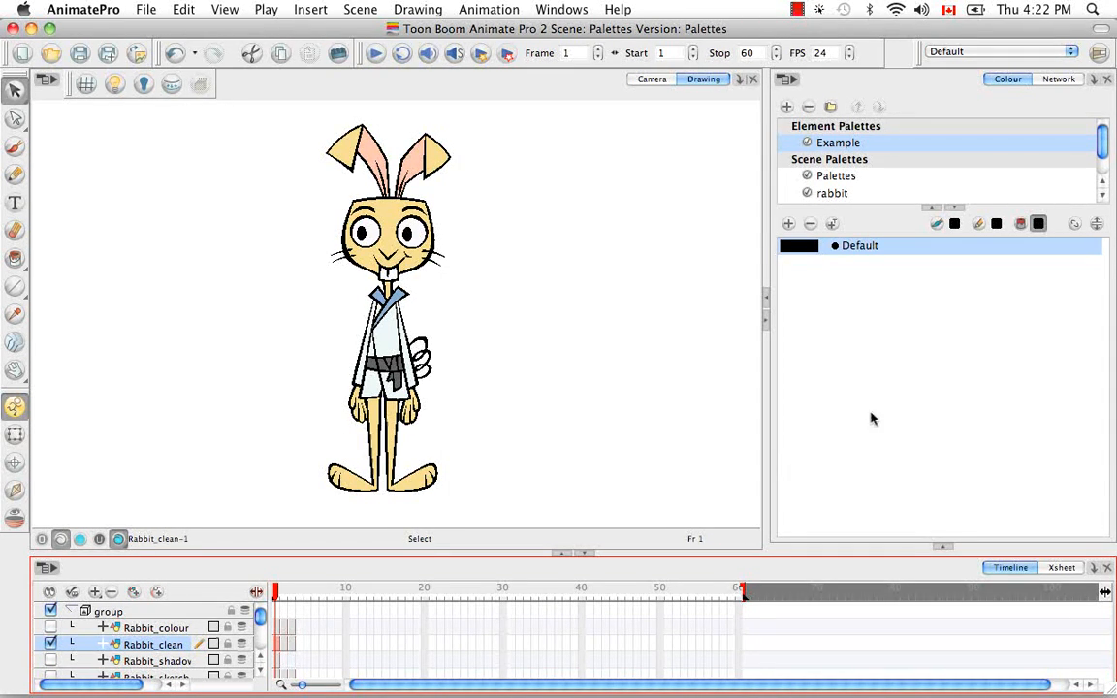
Switch to Finder and view the contents of the Rabbit_clean.62 folder inside the Palettes scene's elements folder.
mouse_move(873, 679)
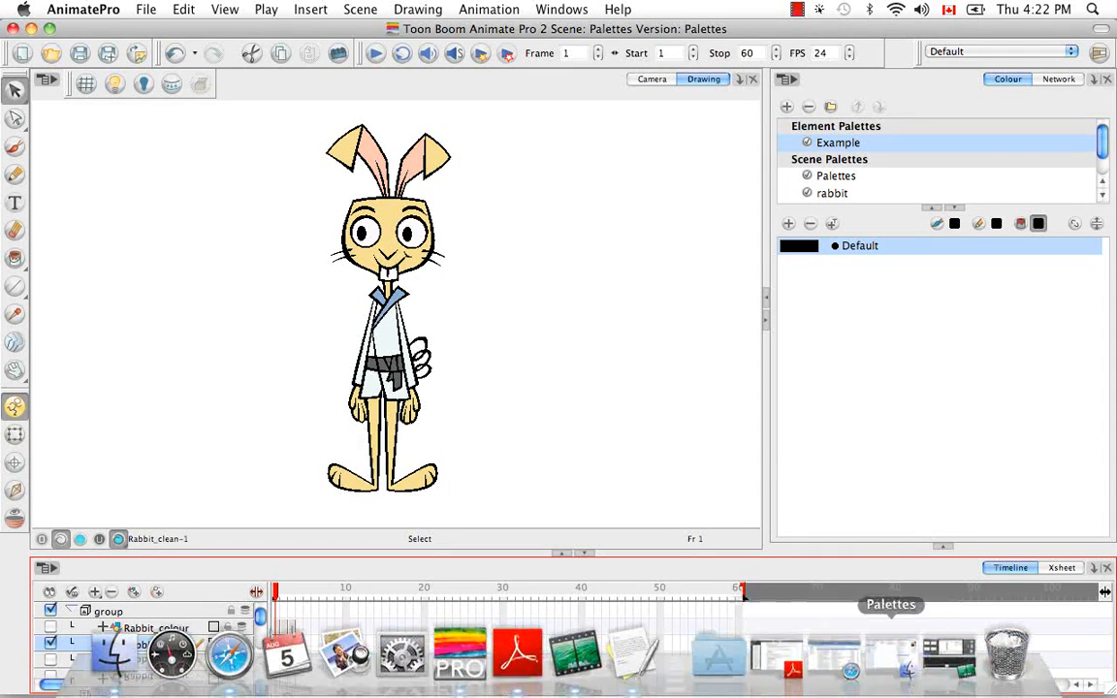
click(892, 658)
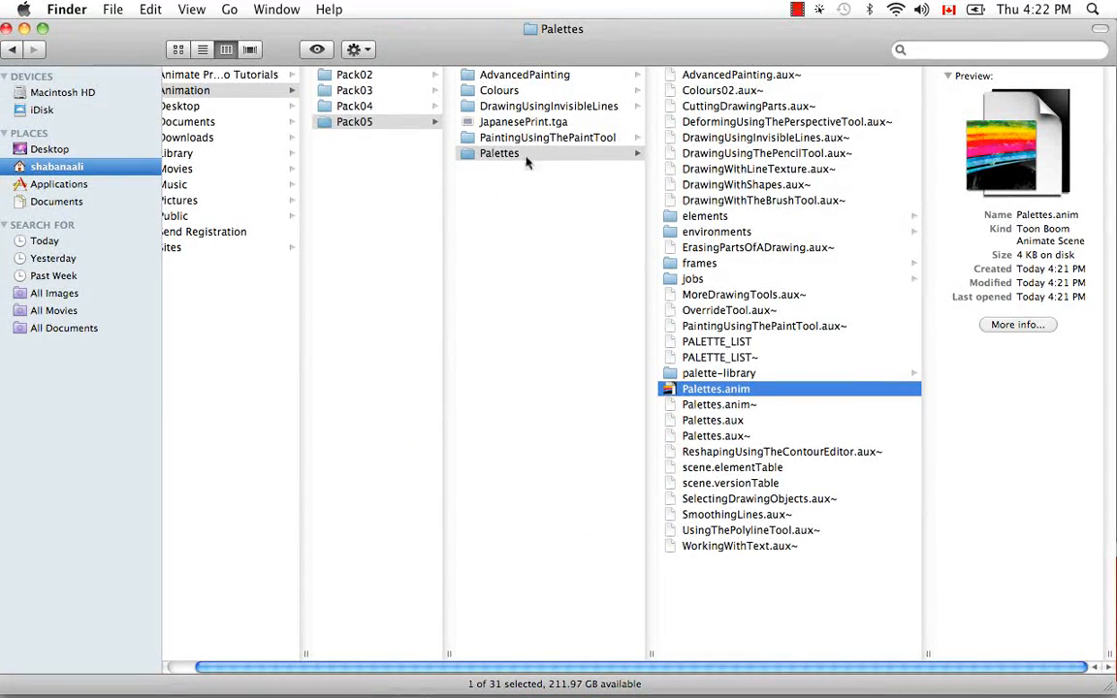
click(716, 218)
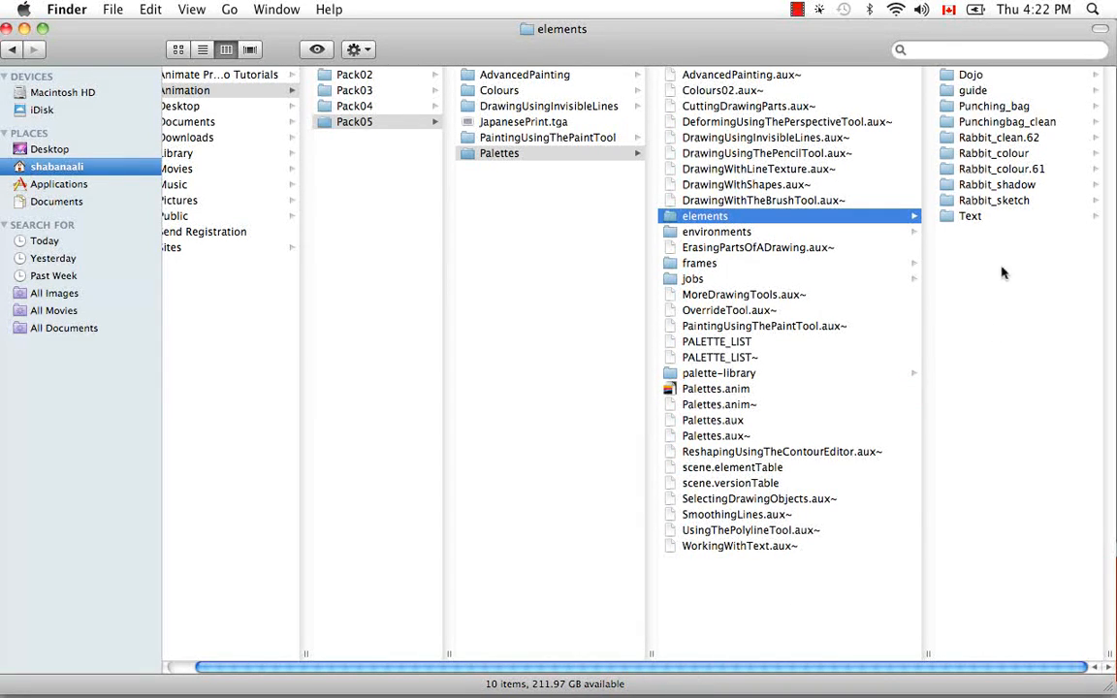
click(1025, 139)
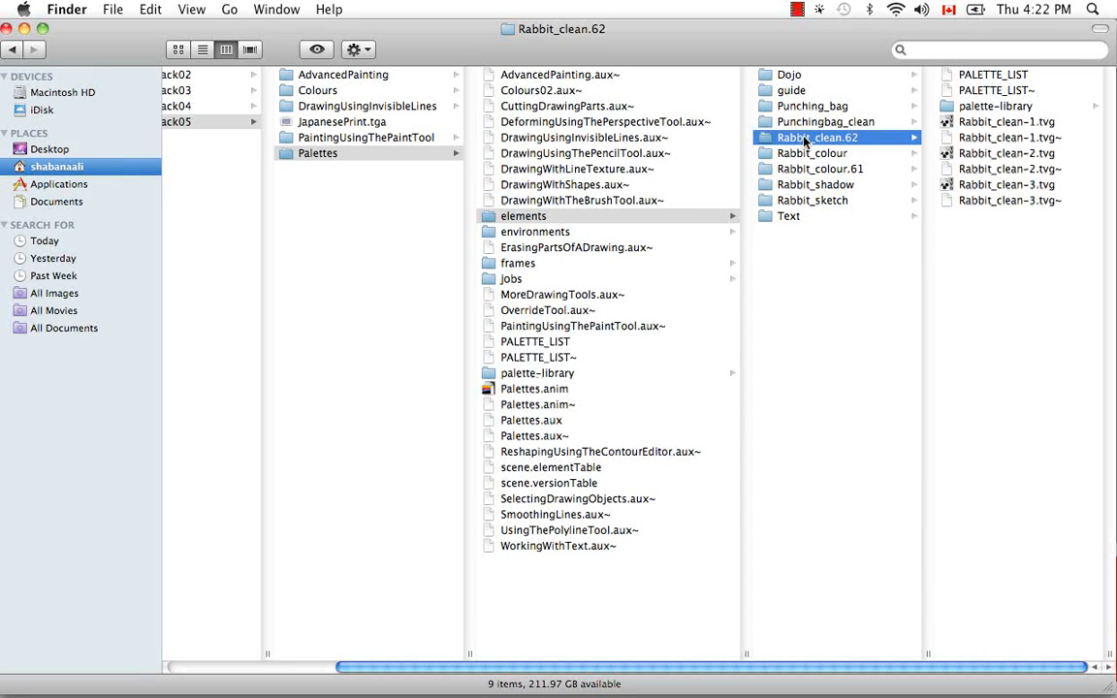
View the contents of the palette-library folder inside Rabbit_clean.62, and switch back to Animate Pro.
click(1014, 108)
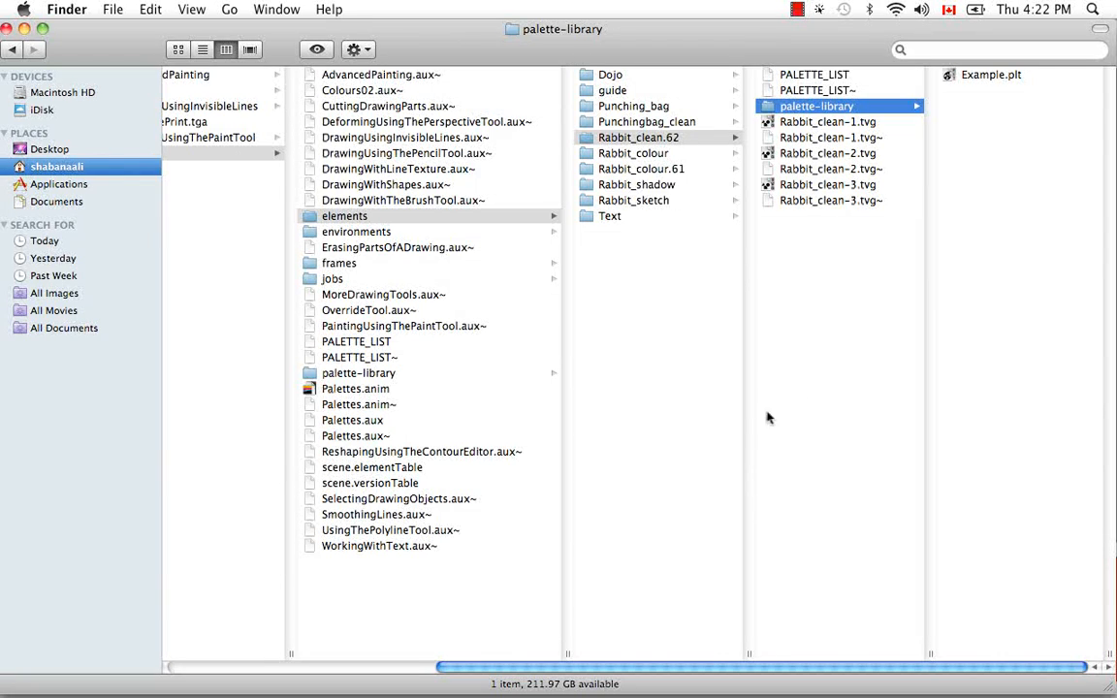
click(24, 28)
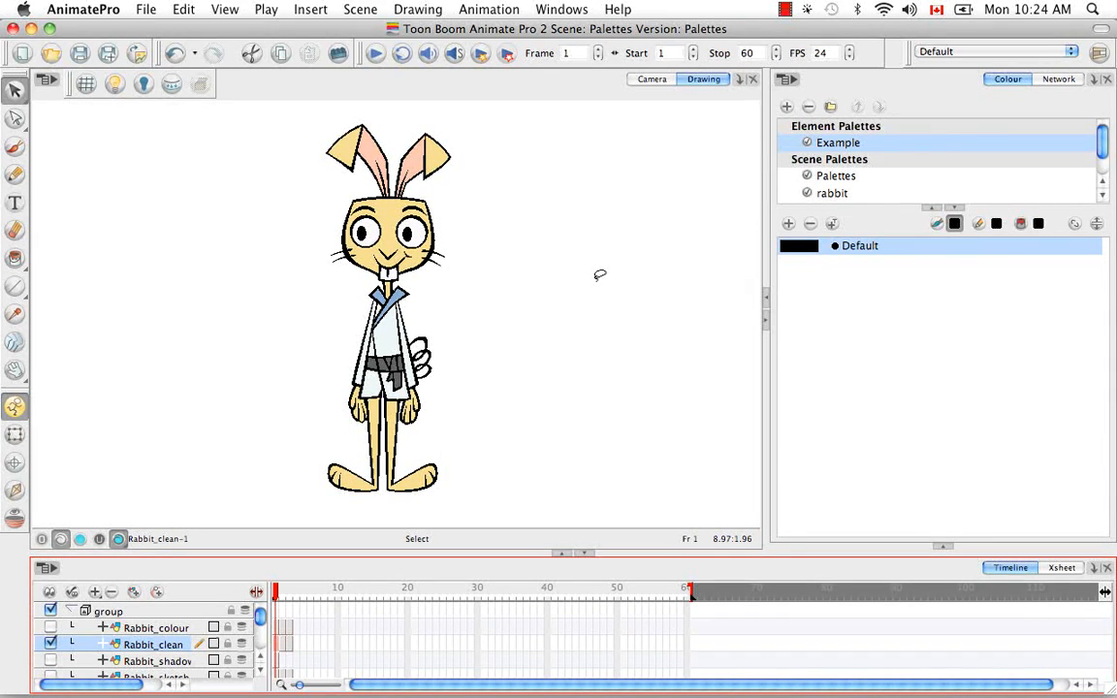
Turn off Advanced Palette Lists in the advanced preferences and apply the change.
click(113, 12)
click(118, 56)
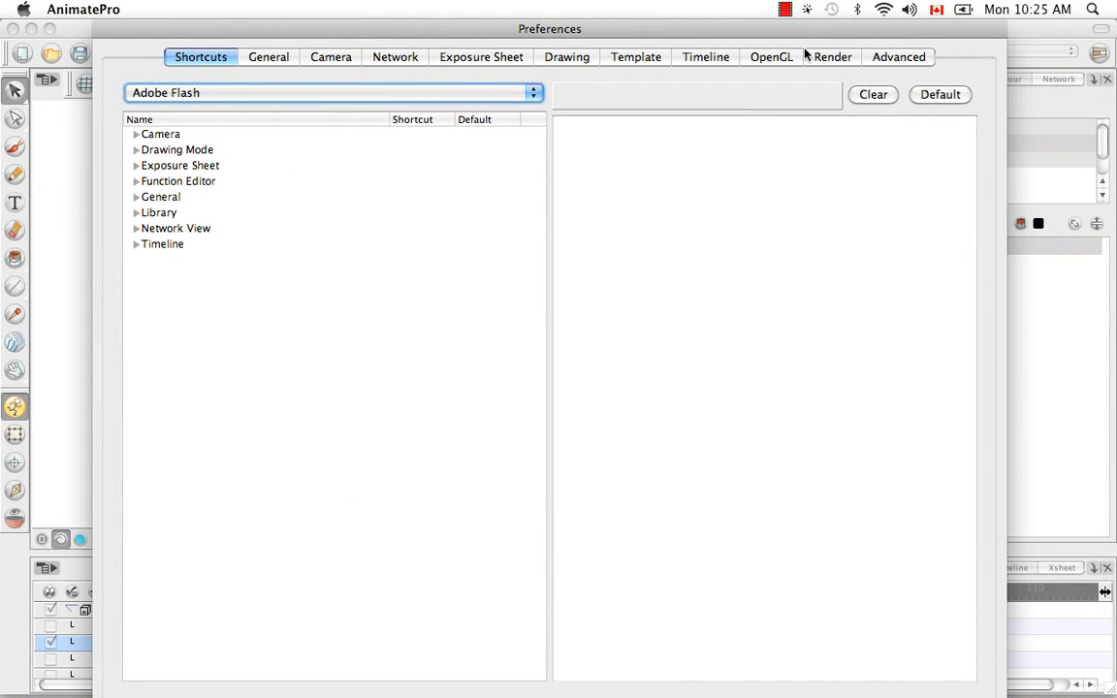
click(899, 57)
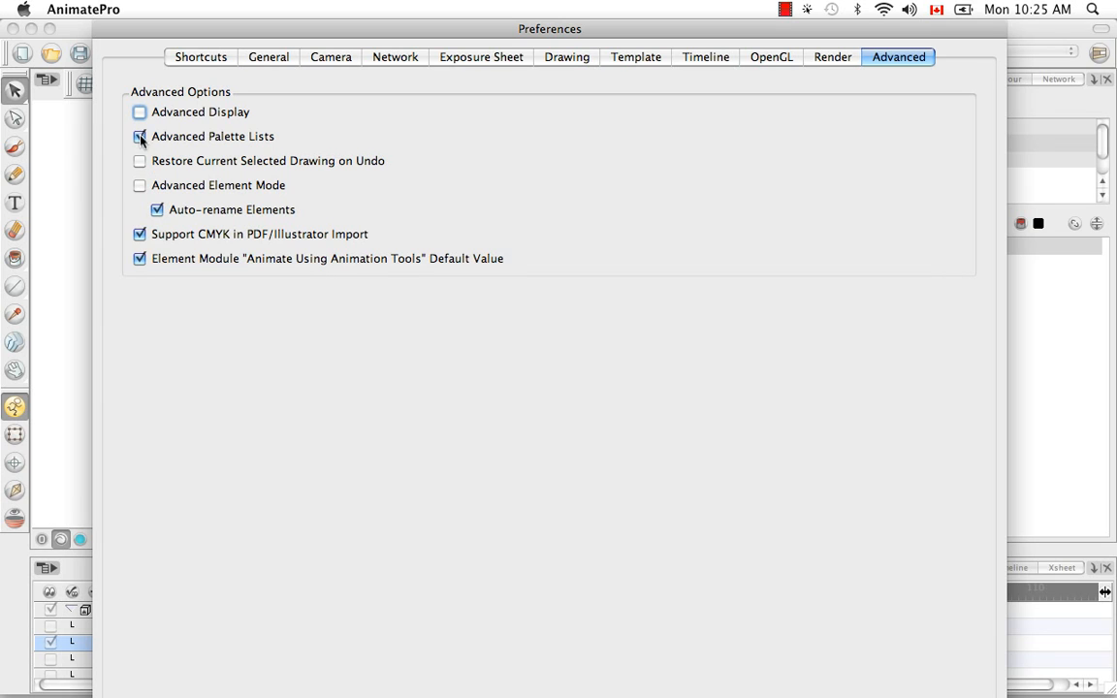
key(Return)
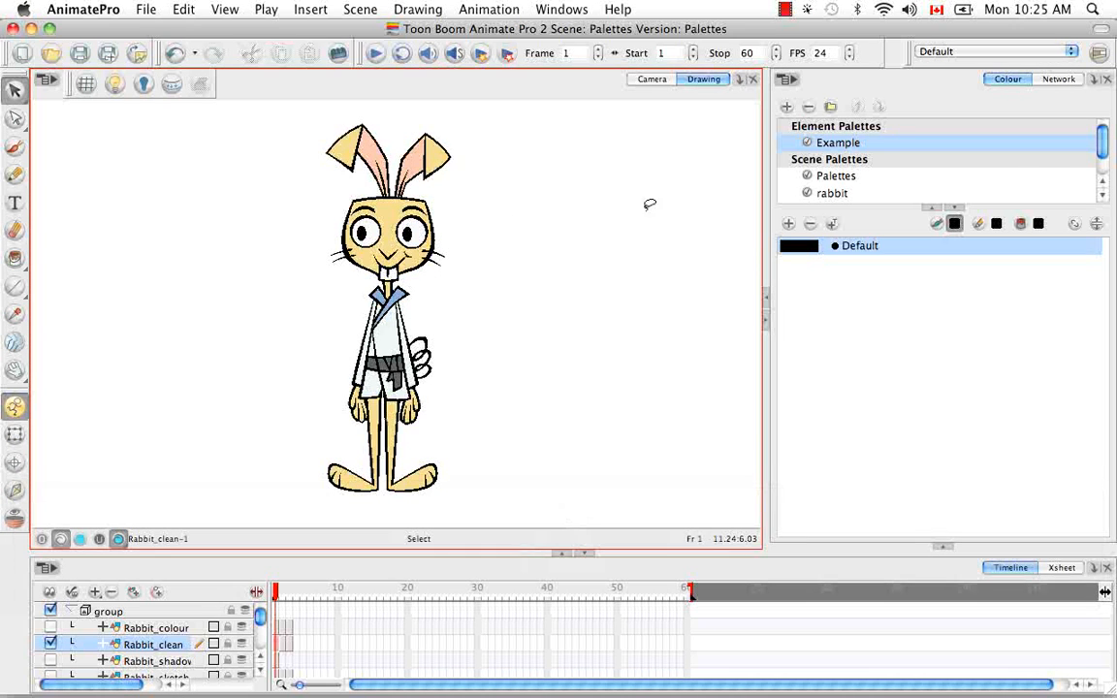
Check the options offered for creating a palette with advanced palette lists off, without creating one.
click(787, 107)
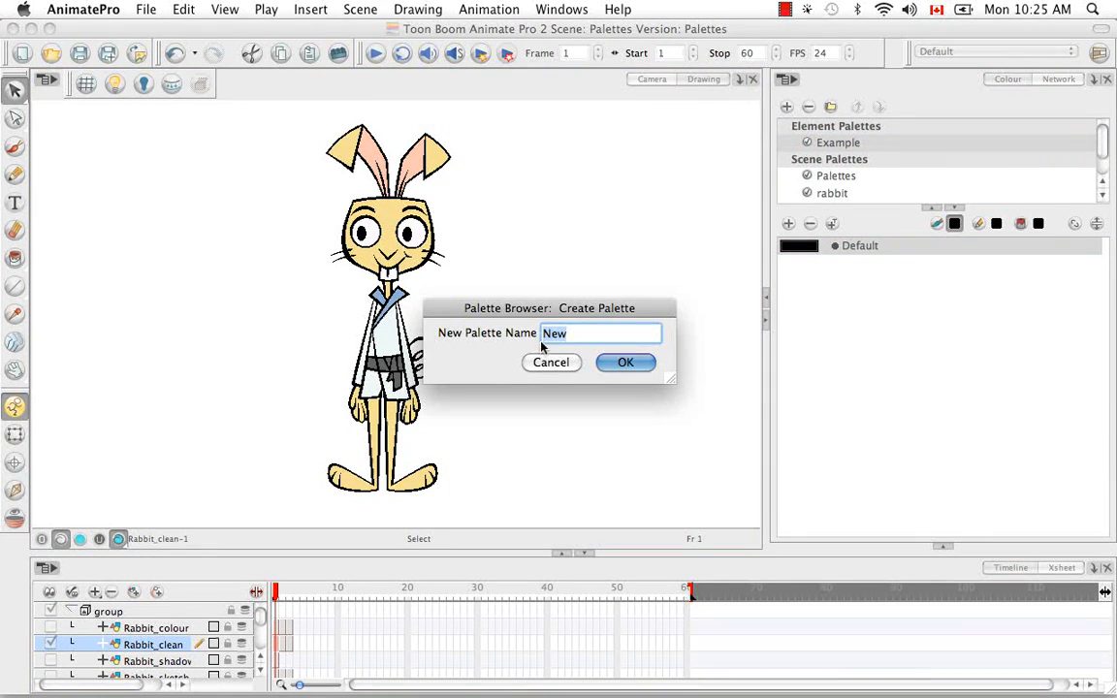
click(637, 372)
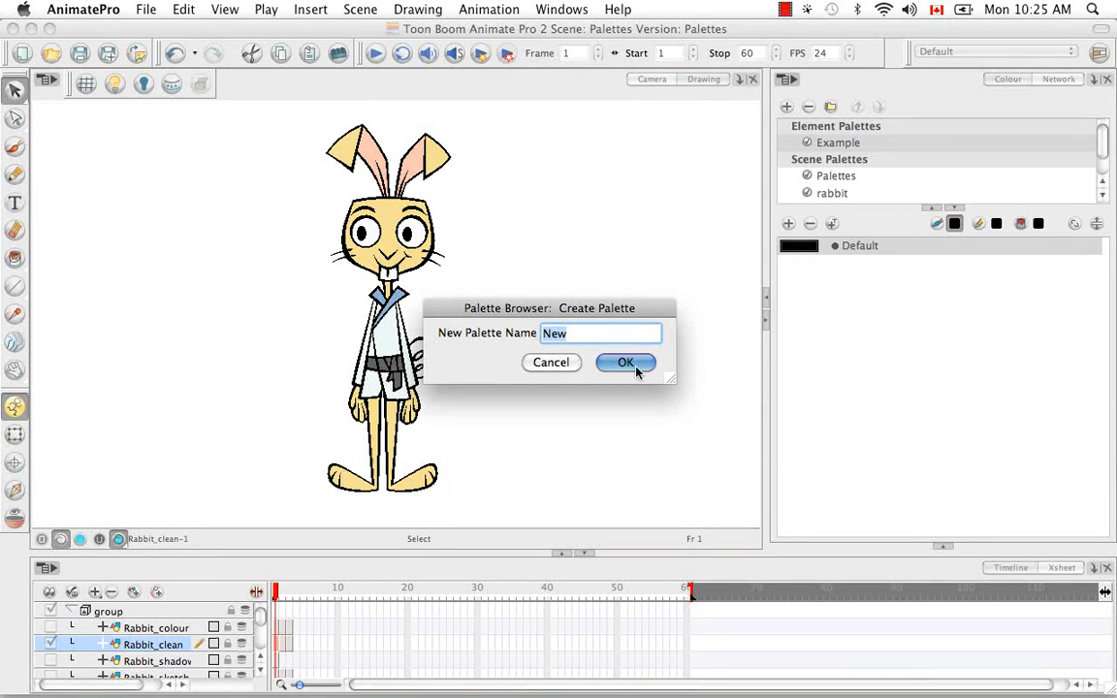
click(571, 365)
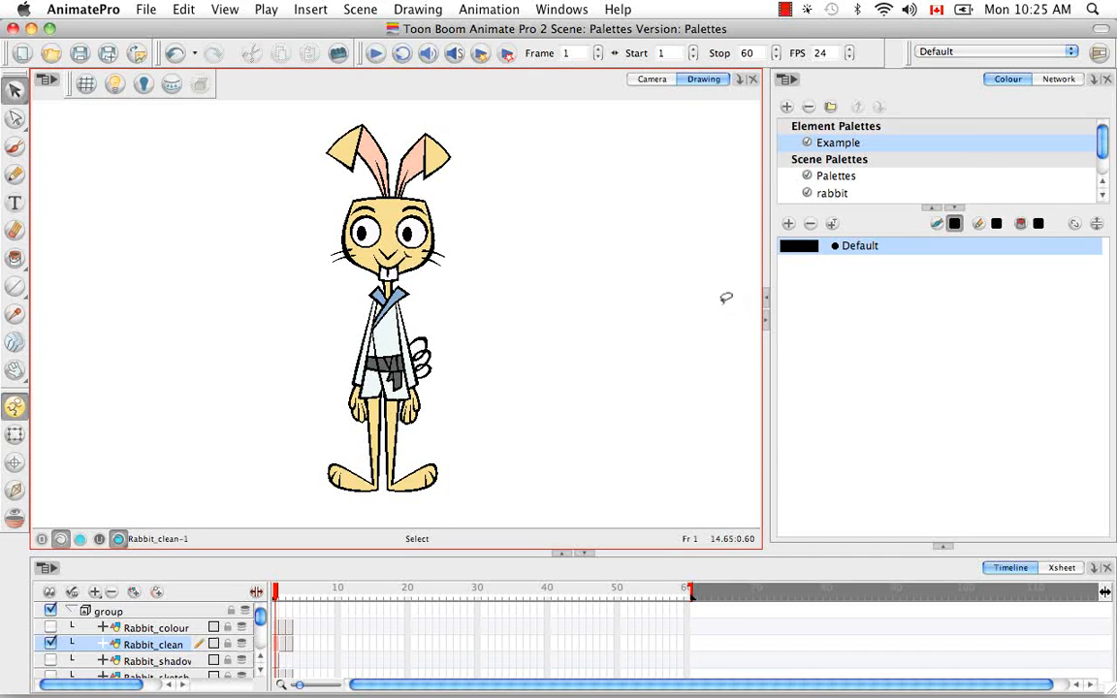
click(834, 177)
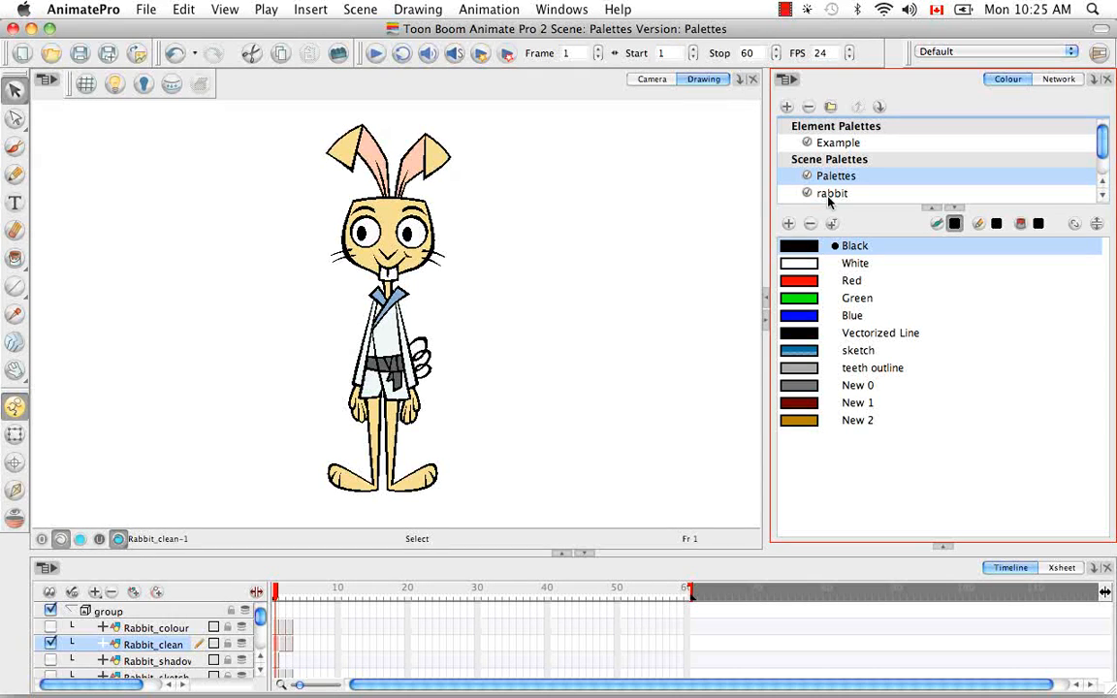
right_click(847, 180)
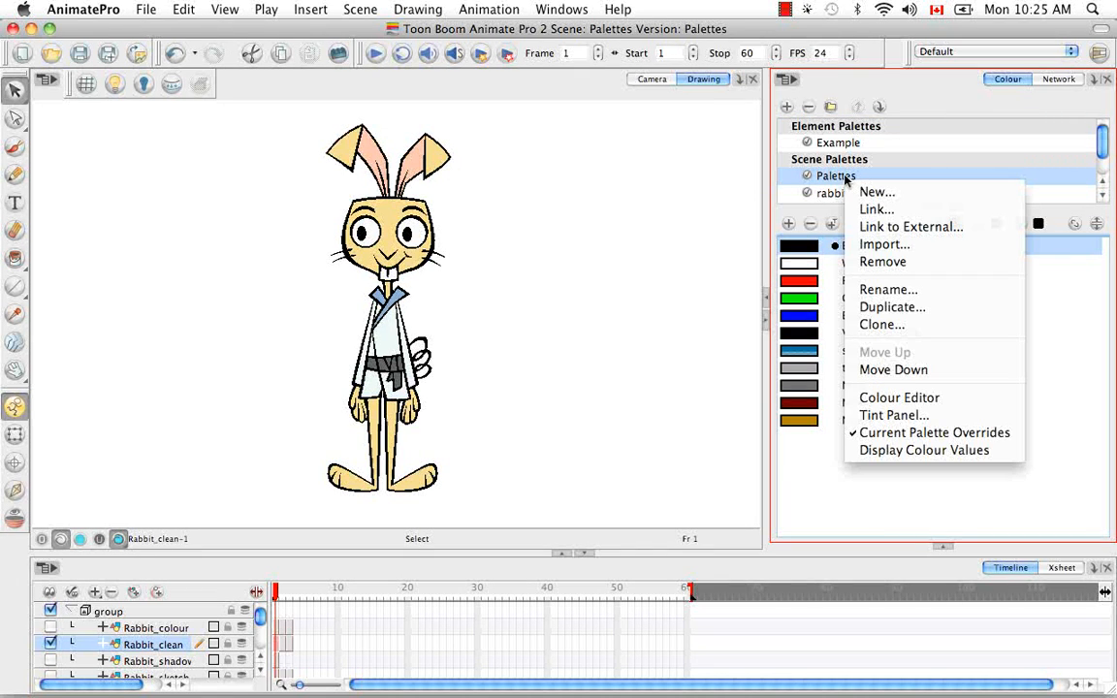
click(958, 294)
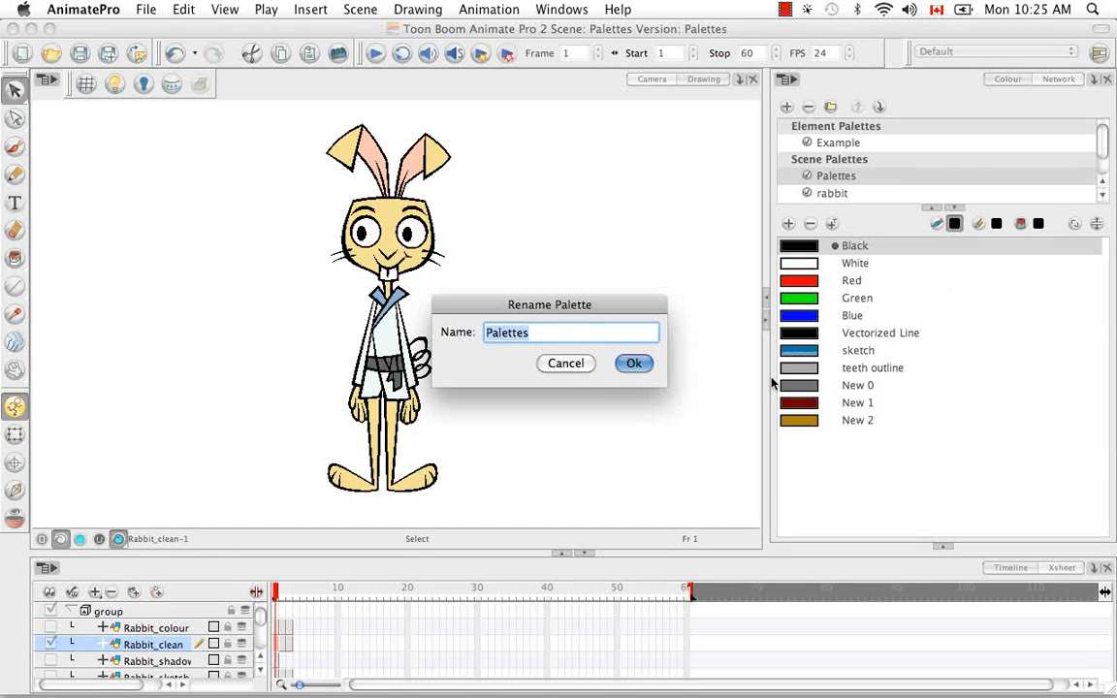
click(629, 366)
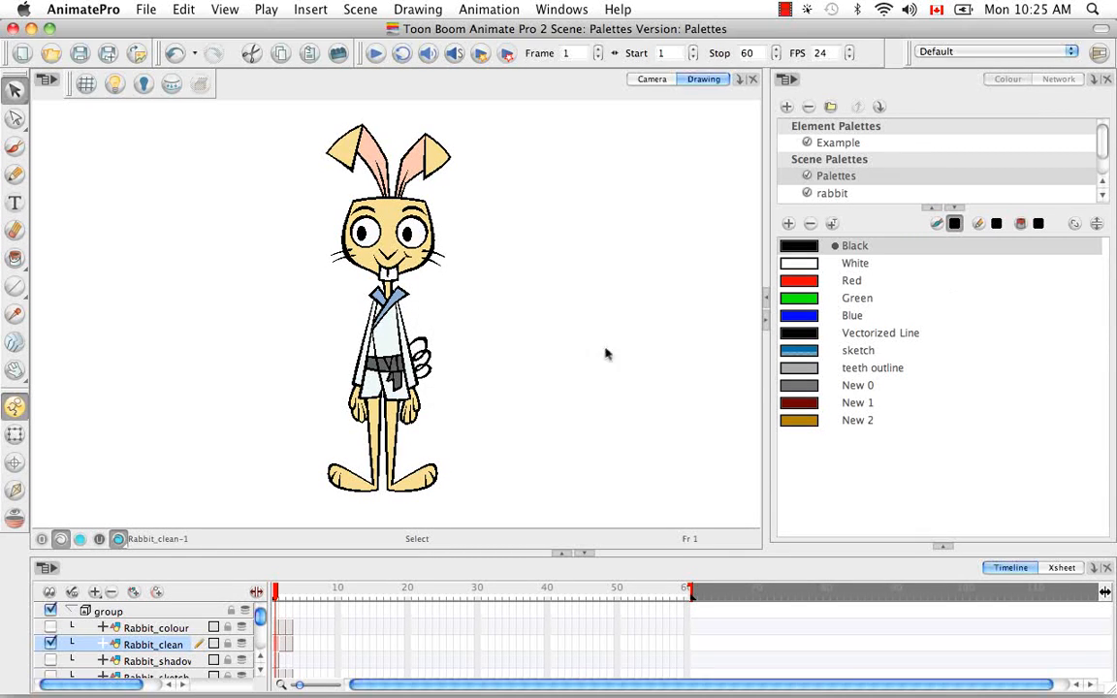
click(792, 80)
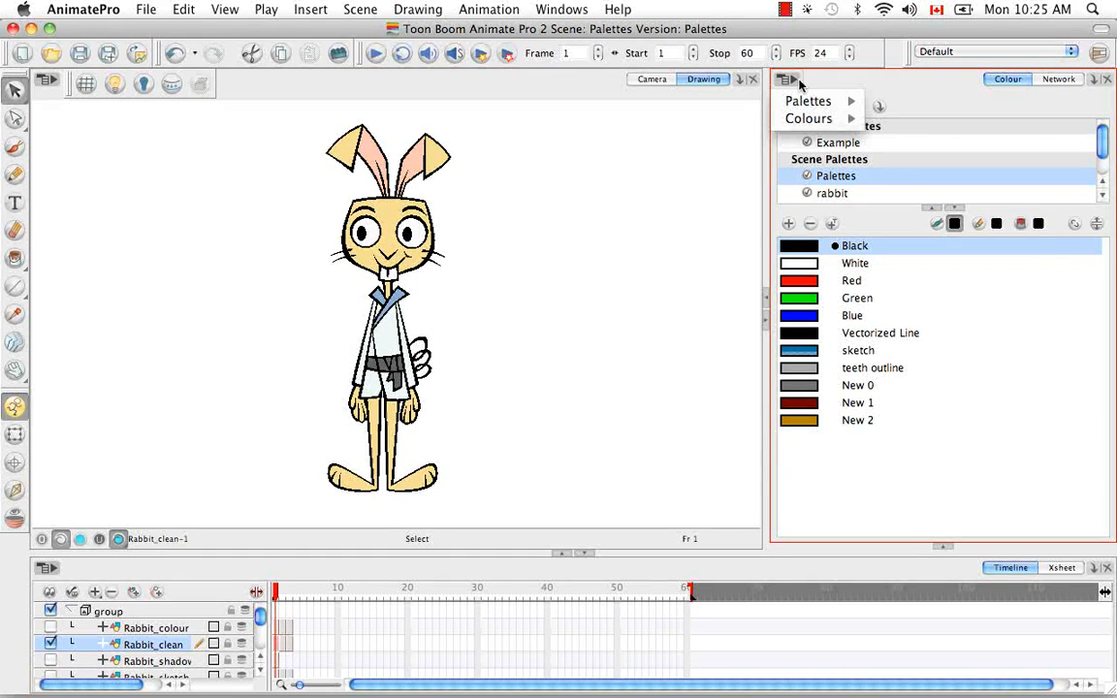
mouse_move(813, 101)
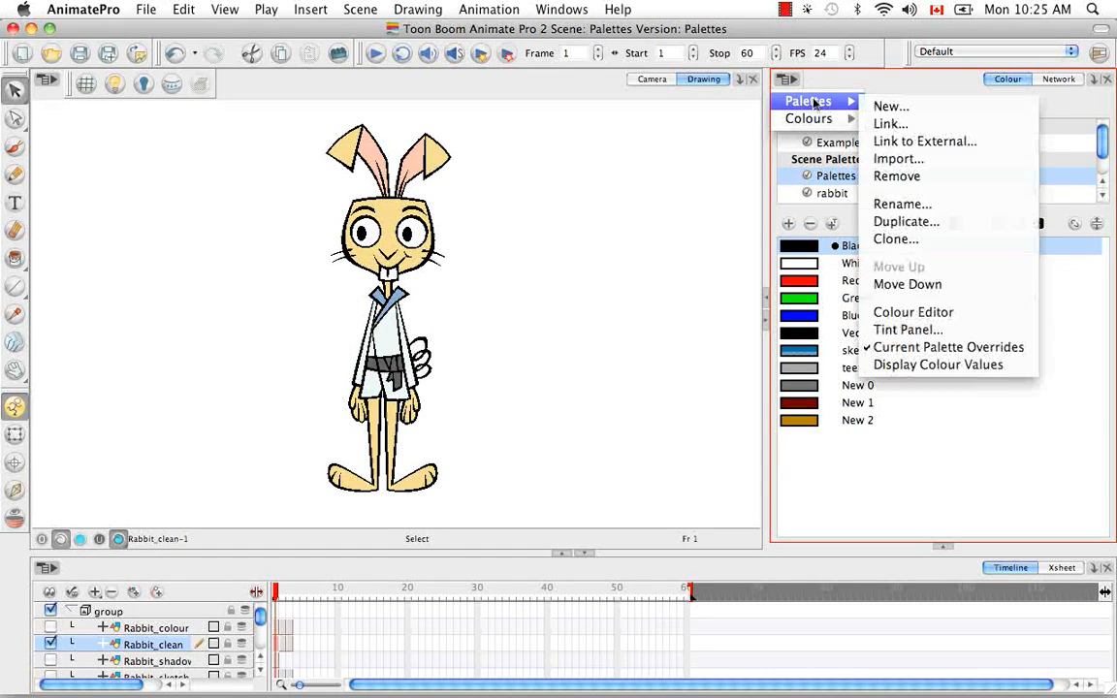
click(926, 203)
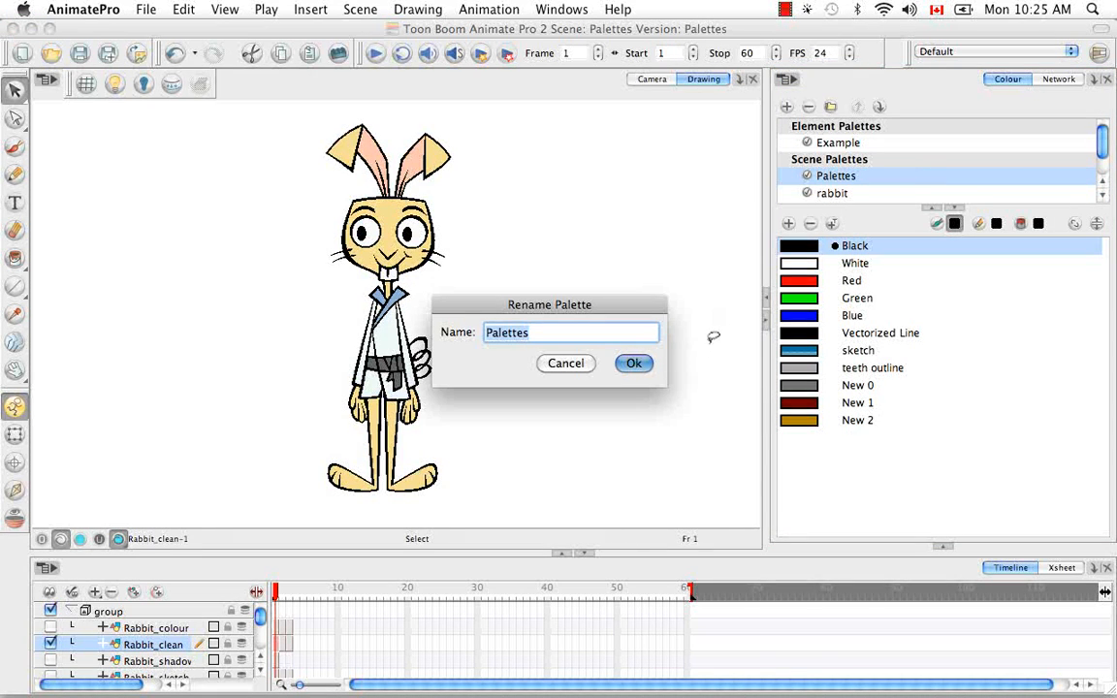
click(572, 364)
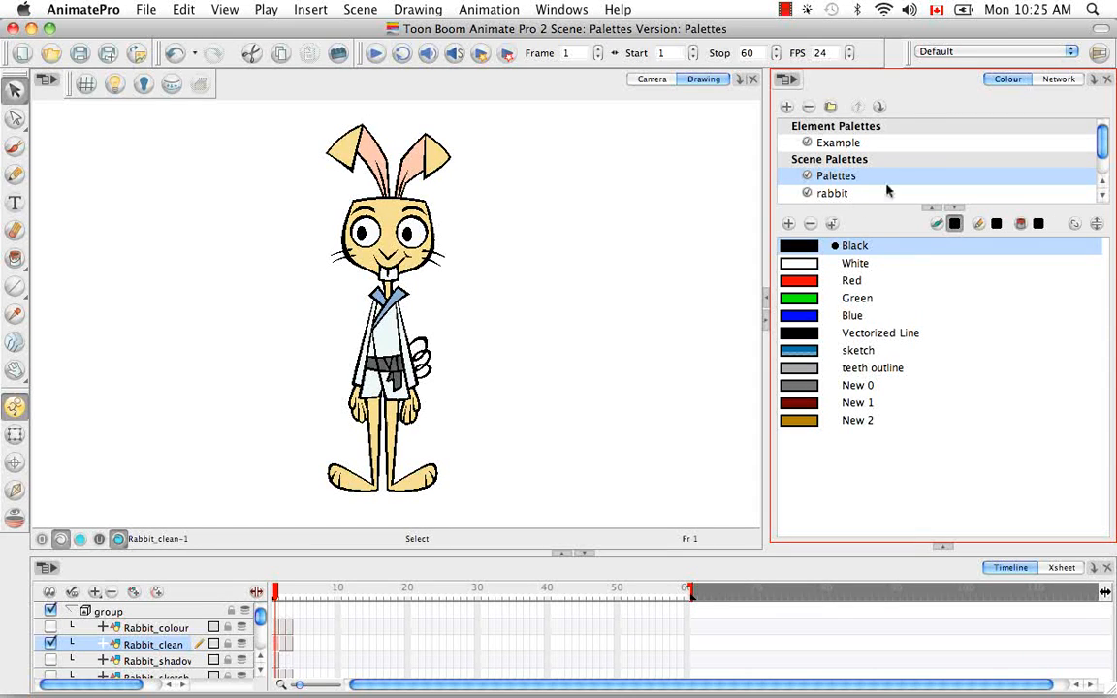
Copy the colours Skin through Gi from the rabbit palette and paste them as new colours into the Palettes palette.
drag(1102, 150, 1104, 167)
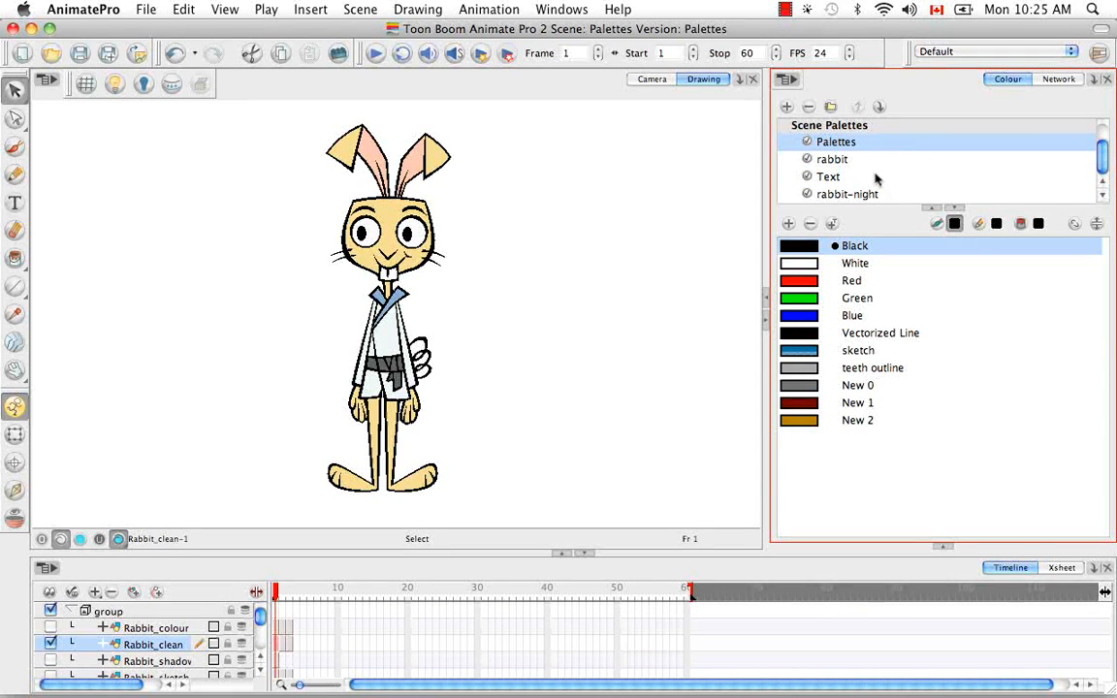
click(834, 161)
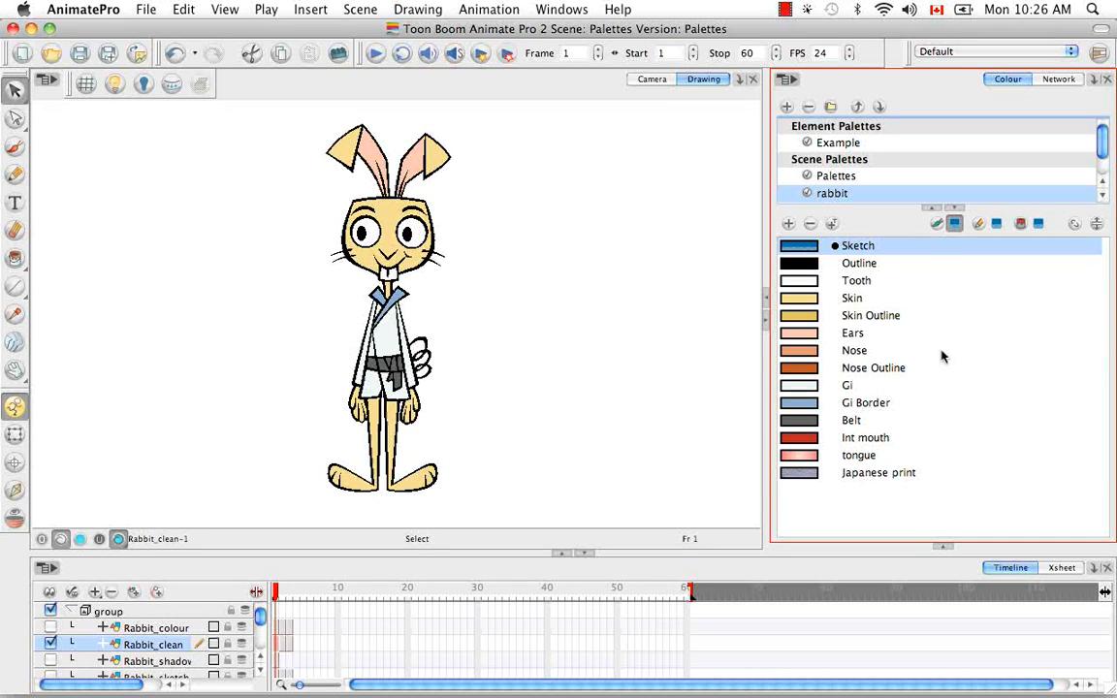
click(811, 301)
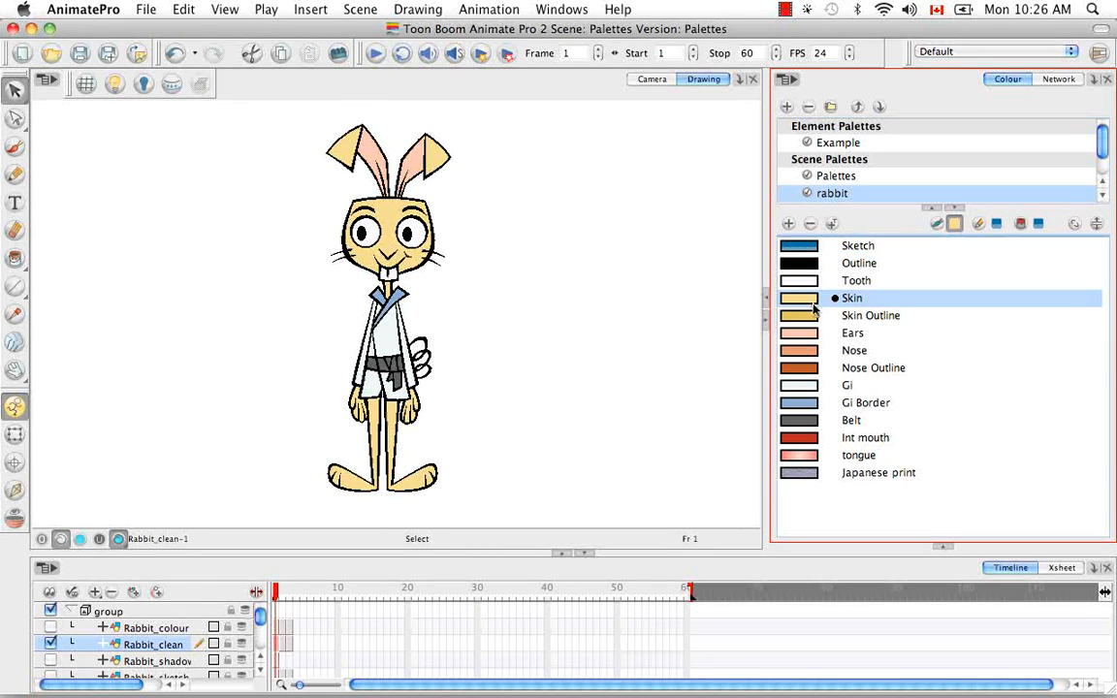
shift+click(811, 317)
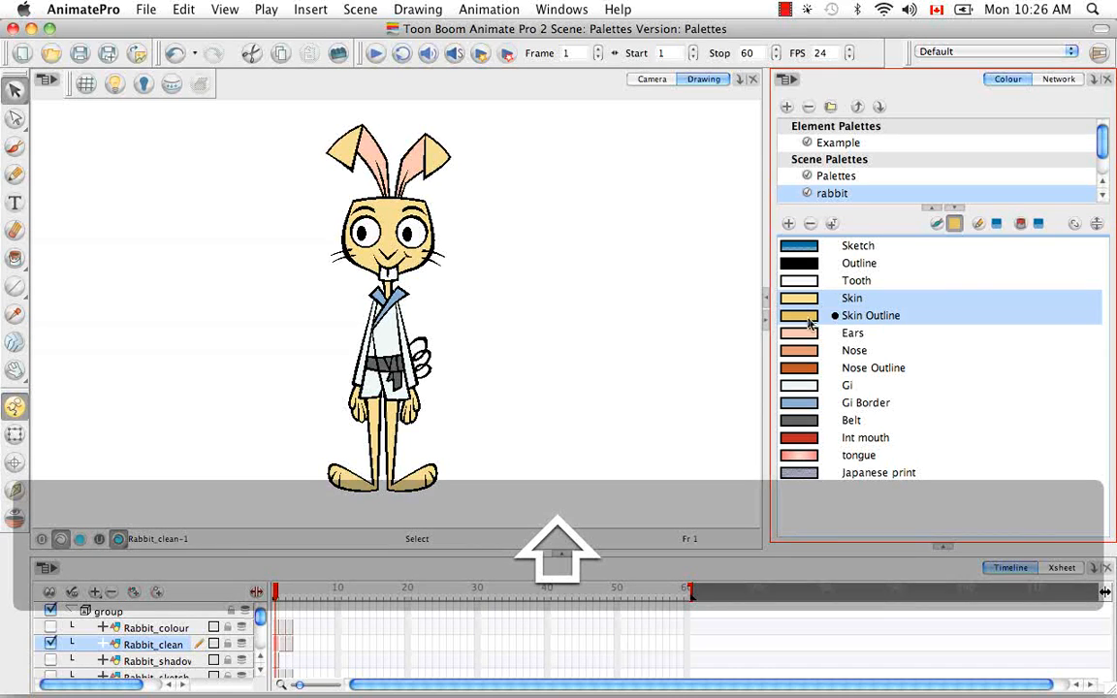
shift+click(811, 334)
shift+click(810, 351)
shift+click(808, 370)
shift+click(809, 384)
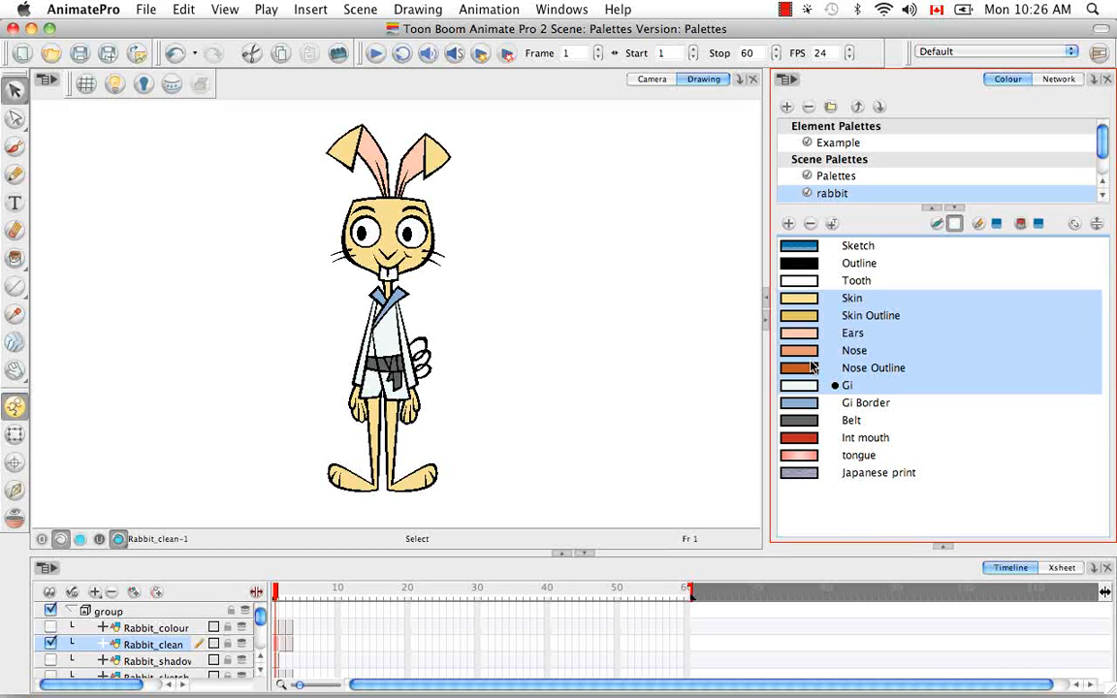
key(super+c)
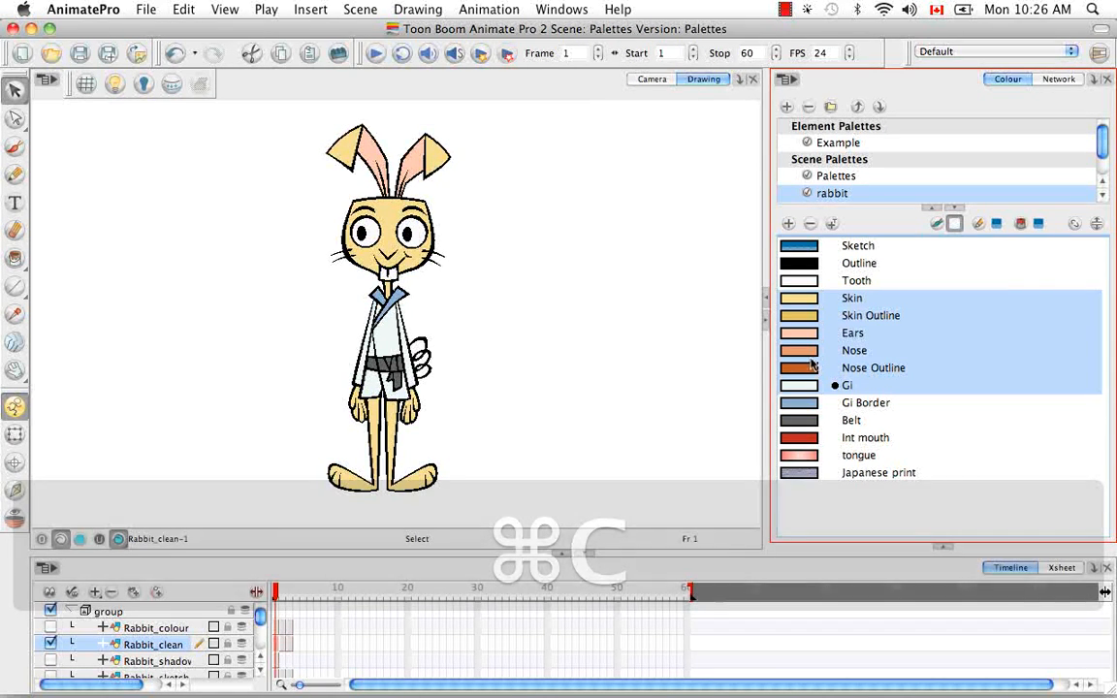
click(829, 176)
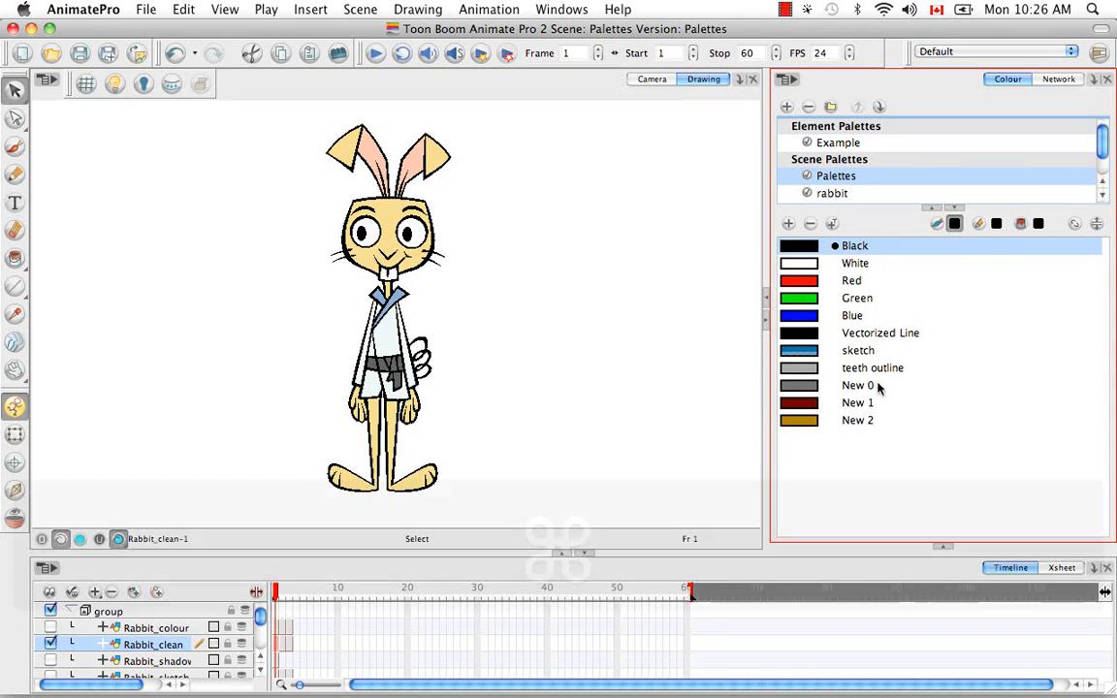
key(super+v)
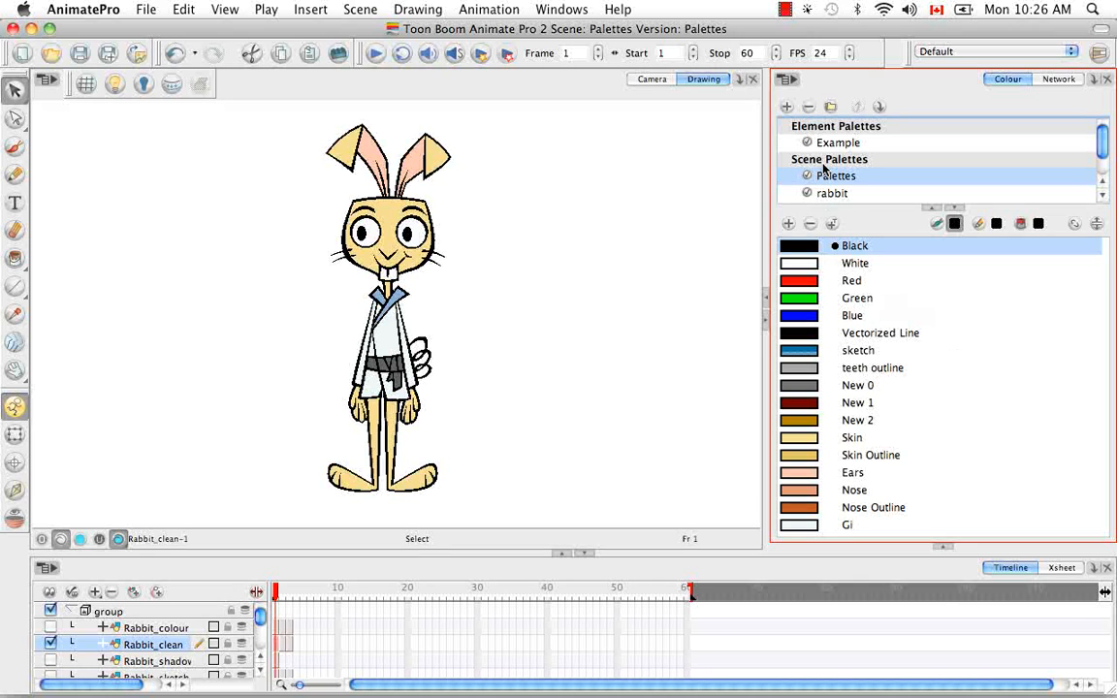
Add a new colour to the Palettes palette and copy the Default colour of the Text palette into it.
click(788, 224)
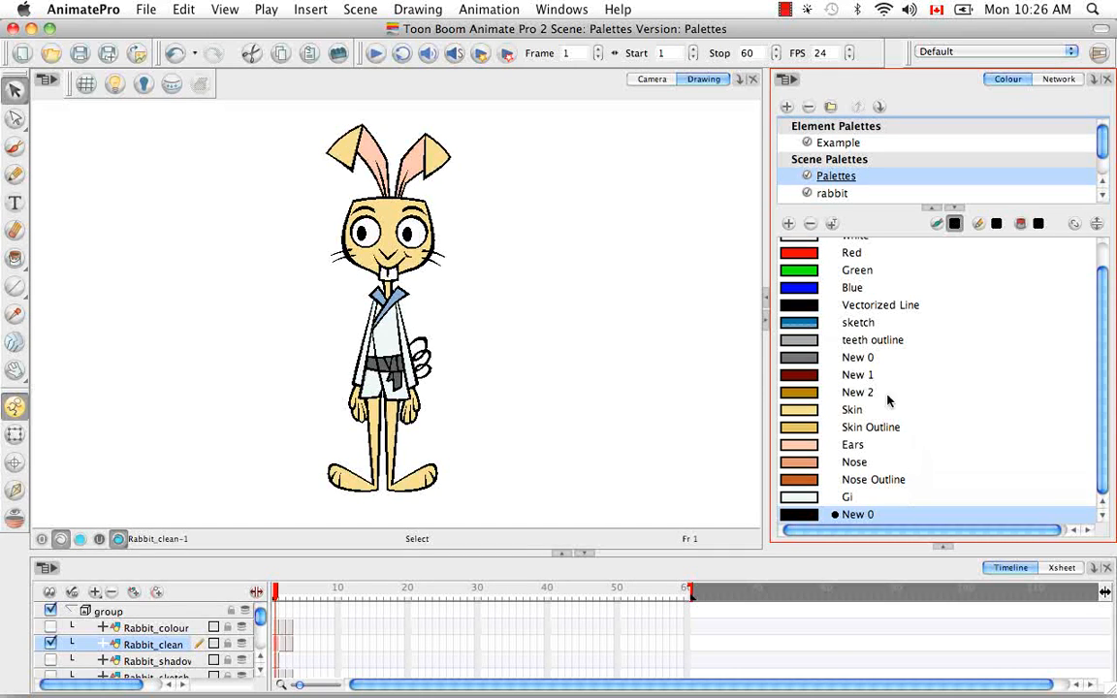
click(788, 80)
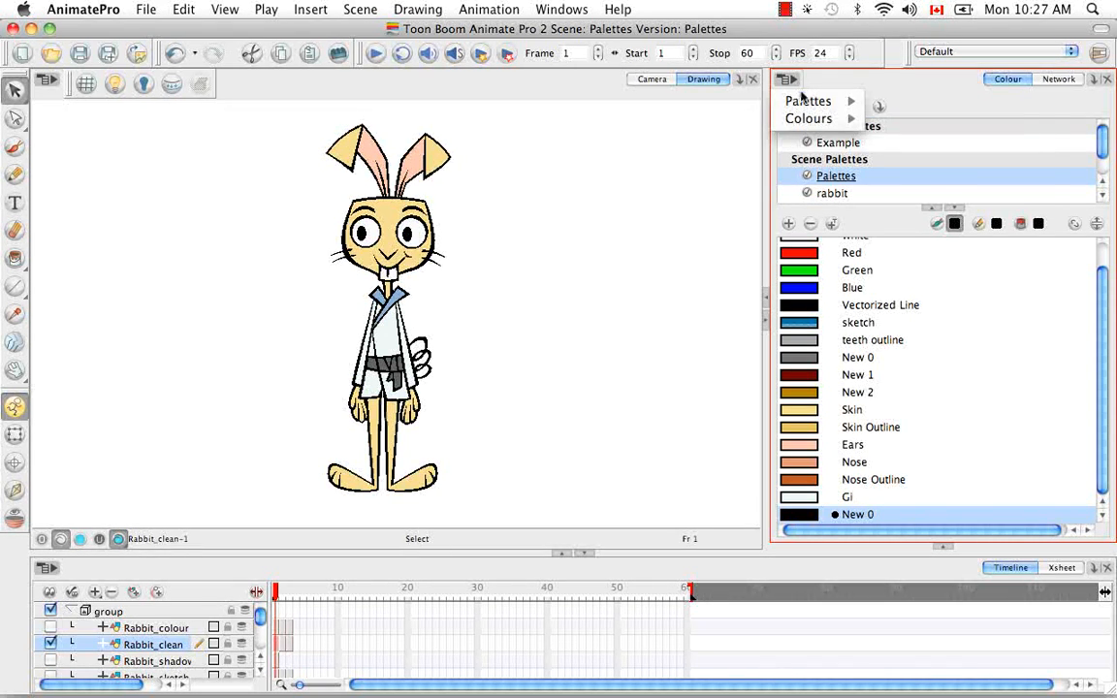
mouse_move(819, 121)
mouse_move(878, 165)
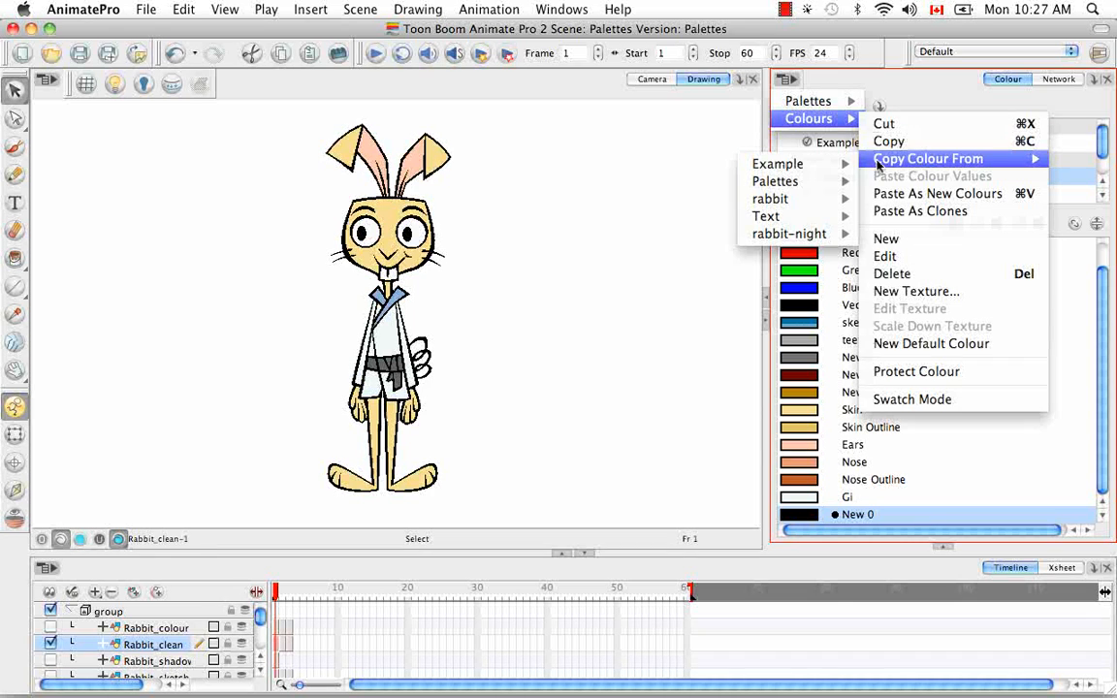
mouse_move(844, 182)
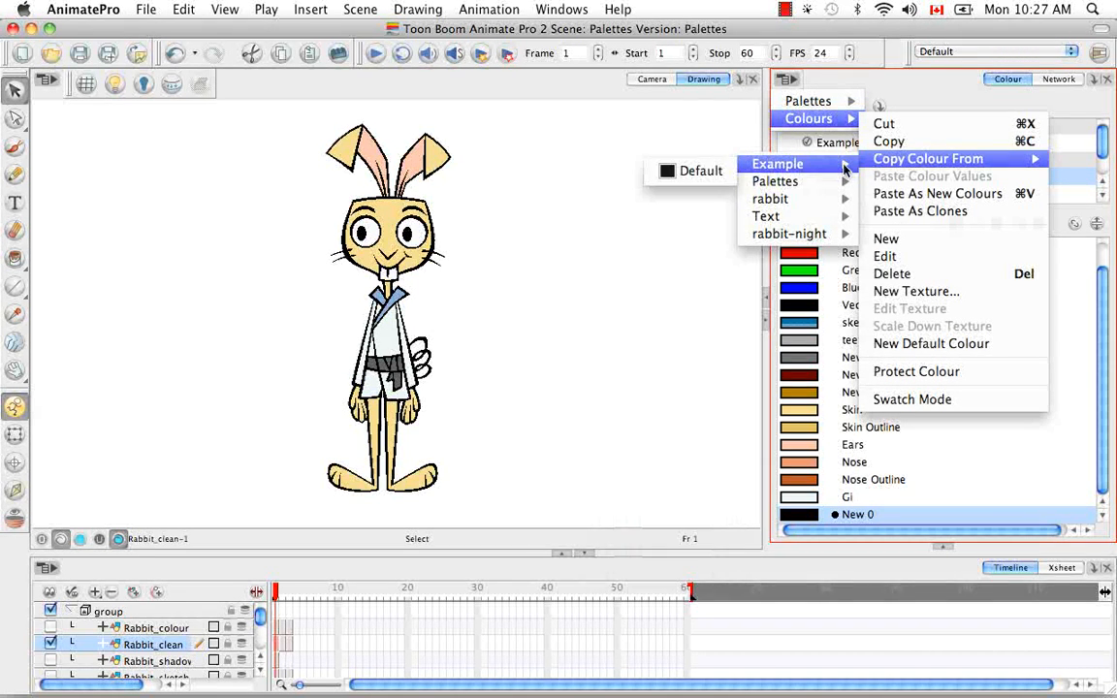
mouse_move(850, 204)
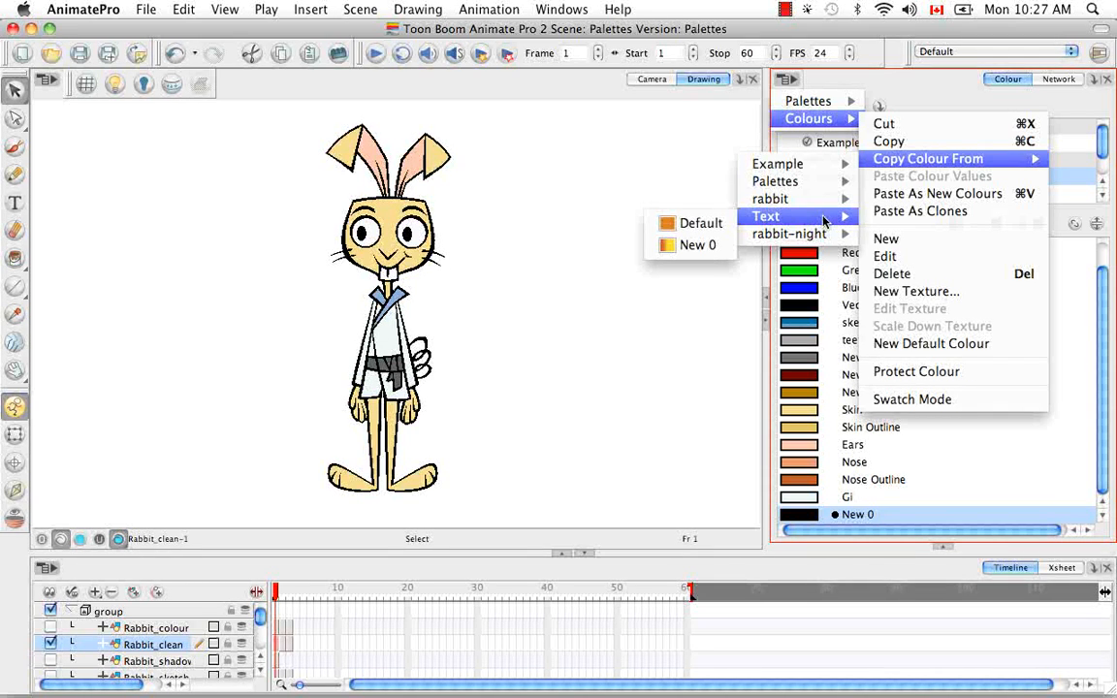
click(701, 224)
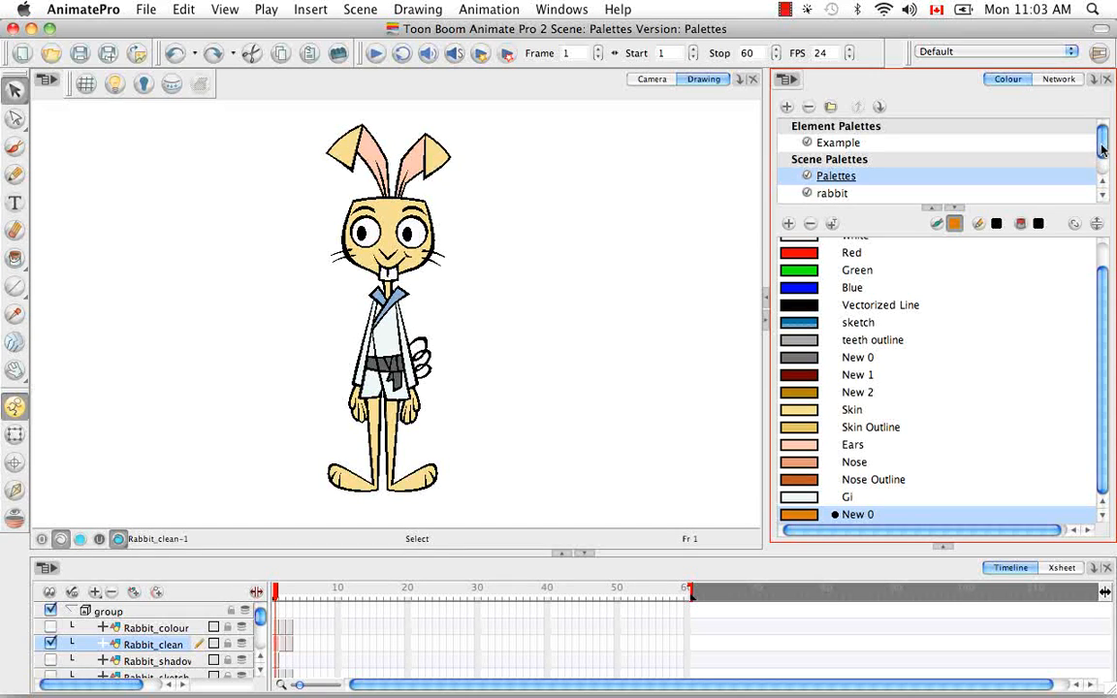
Remove the Text palette from the scene palette list.
scroll(887, 144, down, 2)
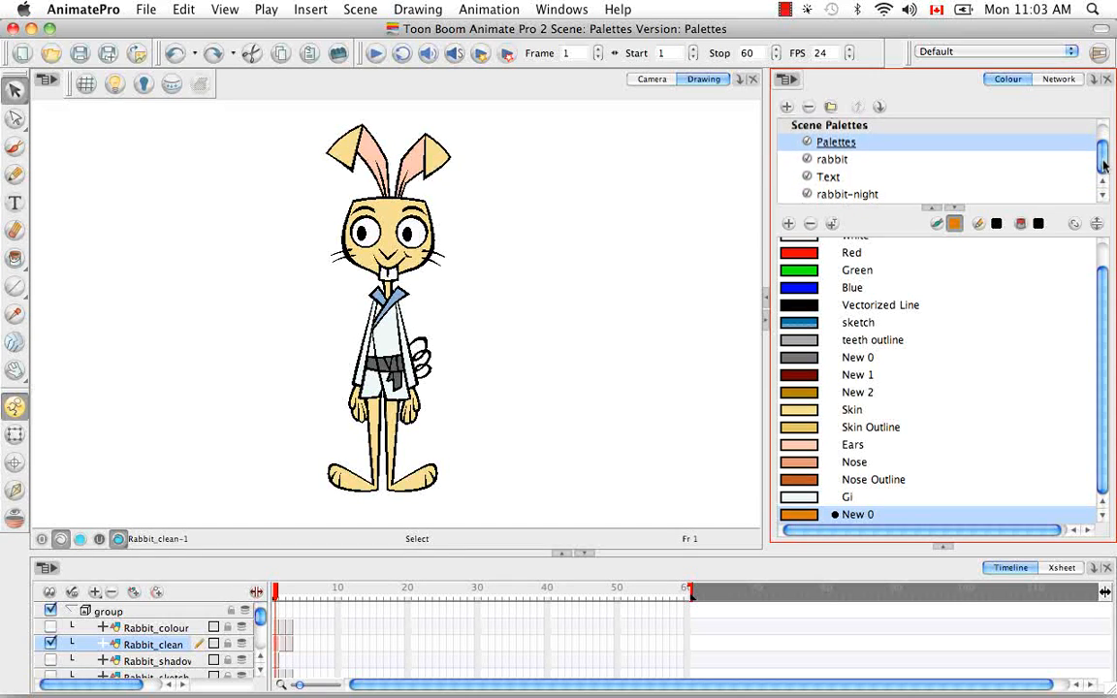
click(830, 177)
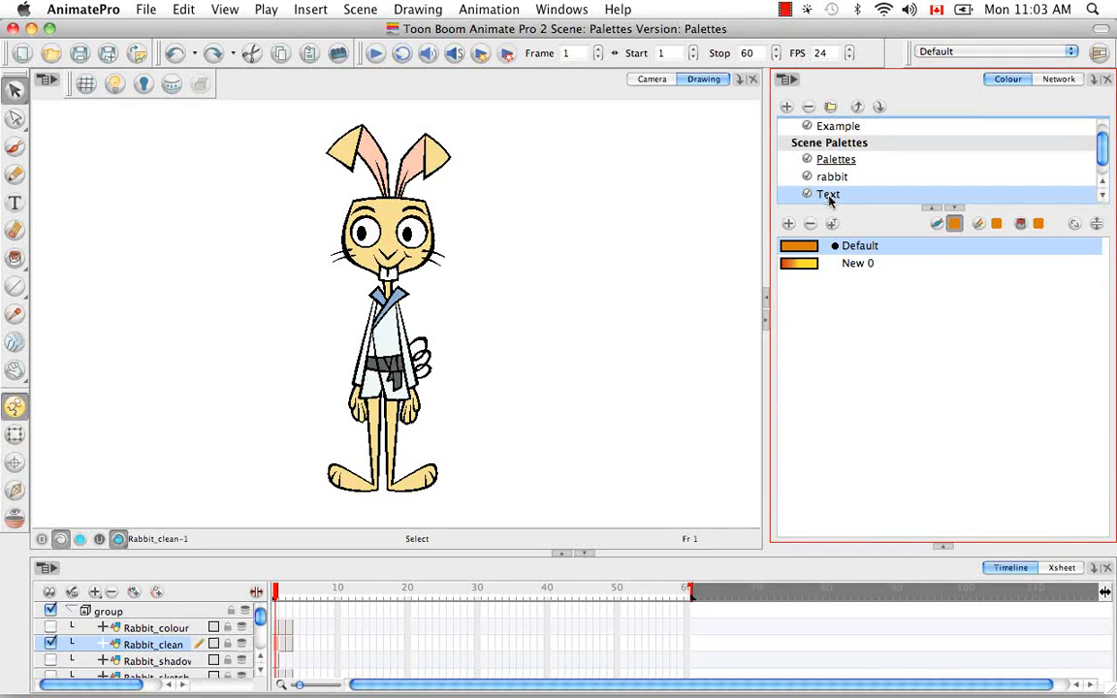
click(810, 111)
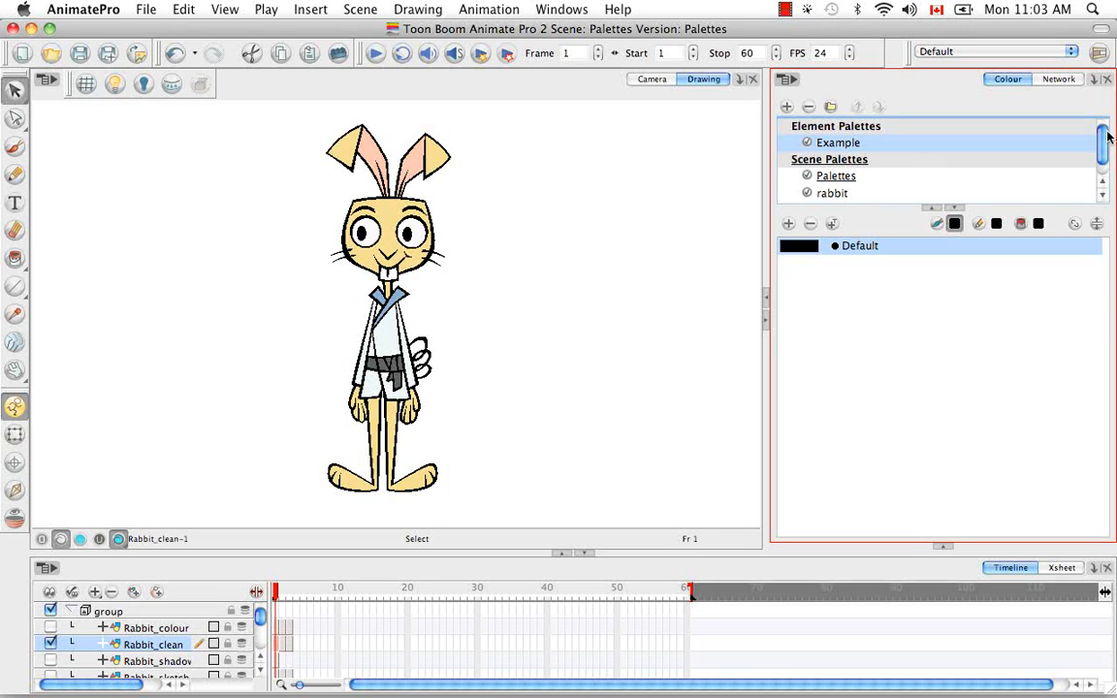
drag(1107, 137, 1100, 145)
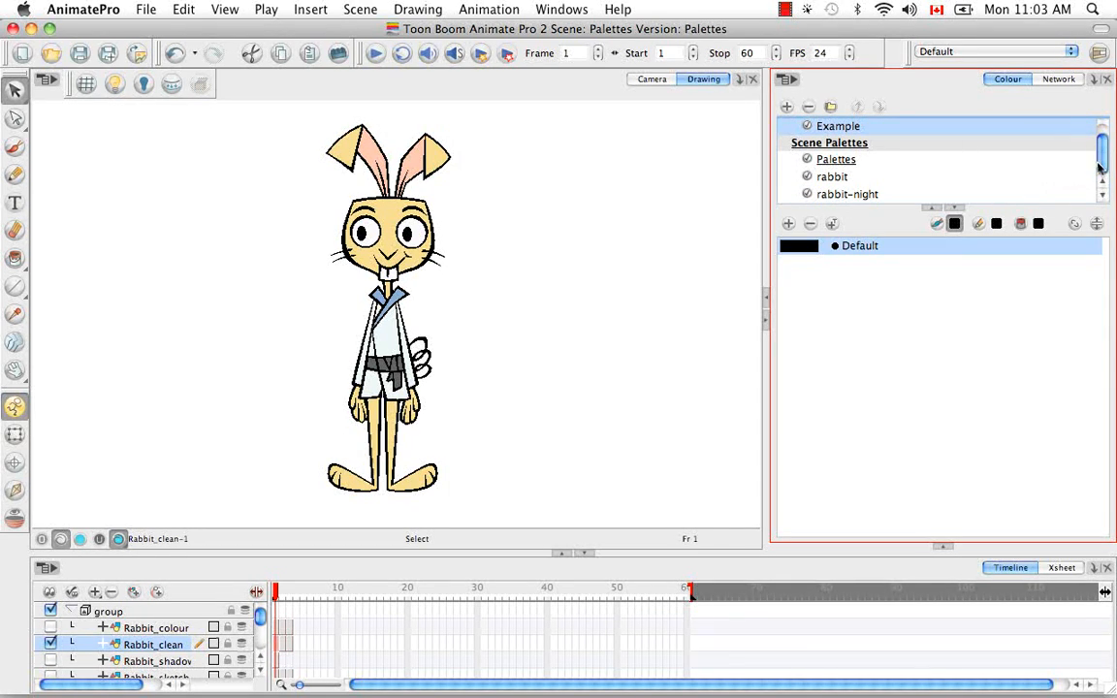
drag(1103, 169, 1103, 150)
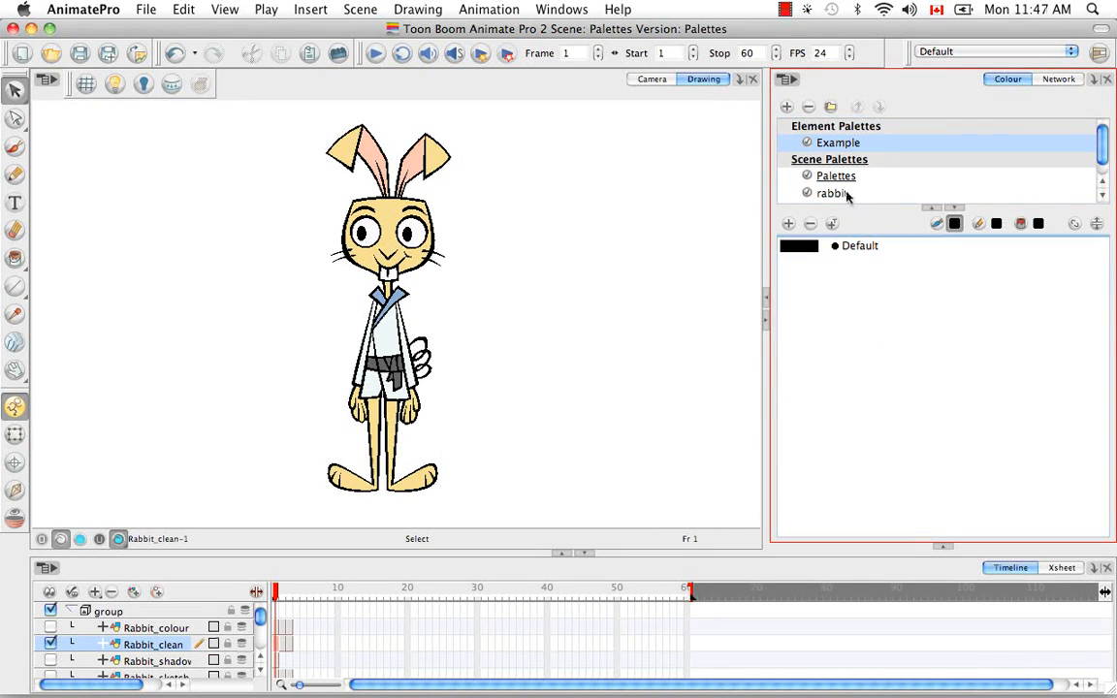
Remove the rabbit and rabbit-night palettes from the scene palette list.
click(842, 195)
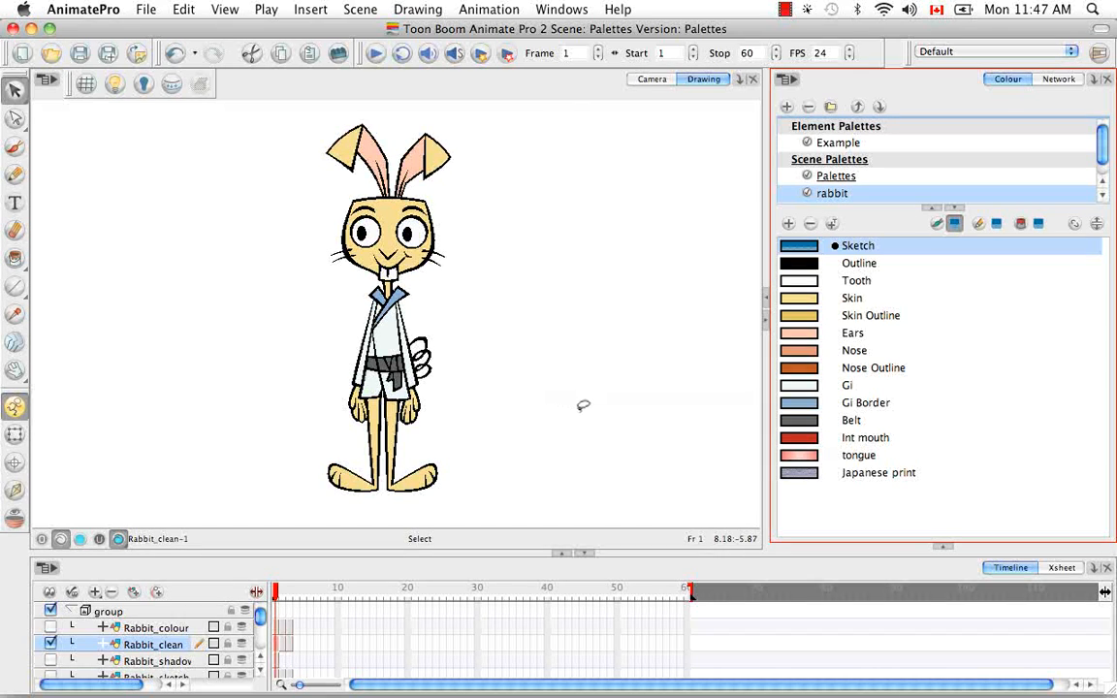
click(809, 106)
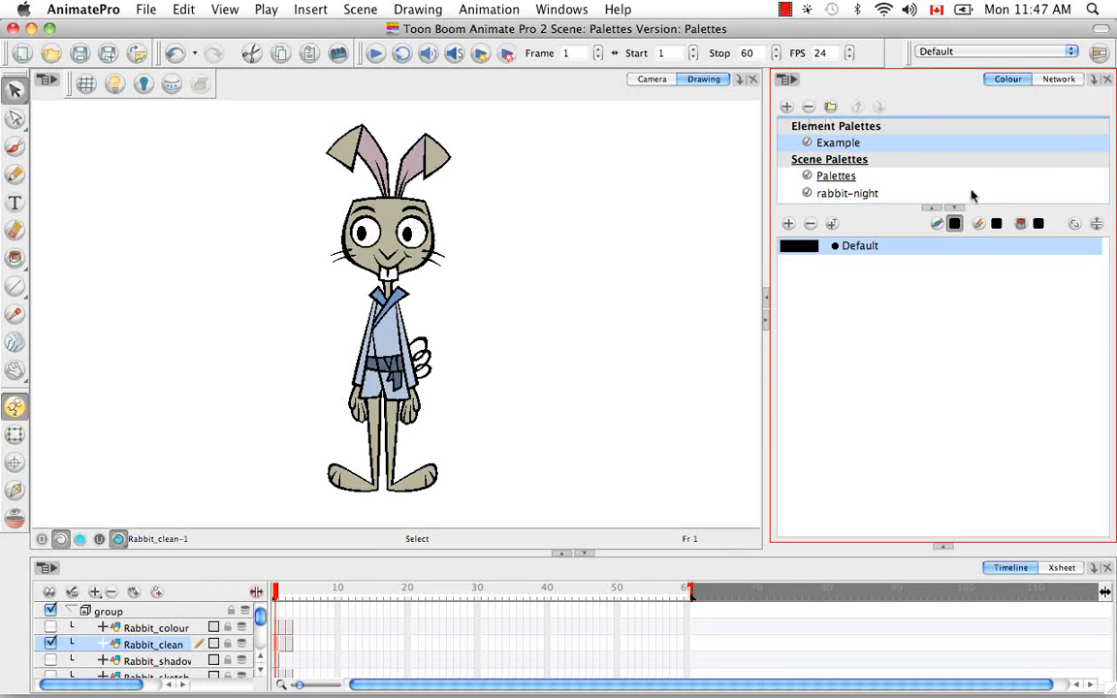
click(858, 193)
click(809, 105)
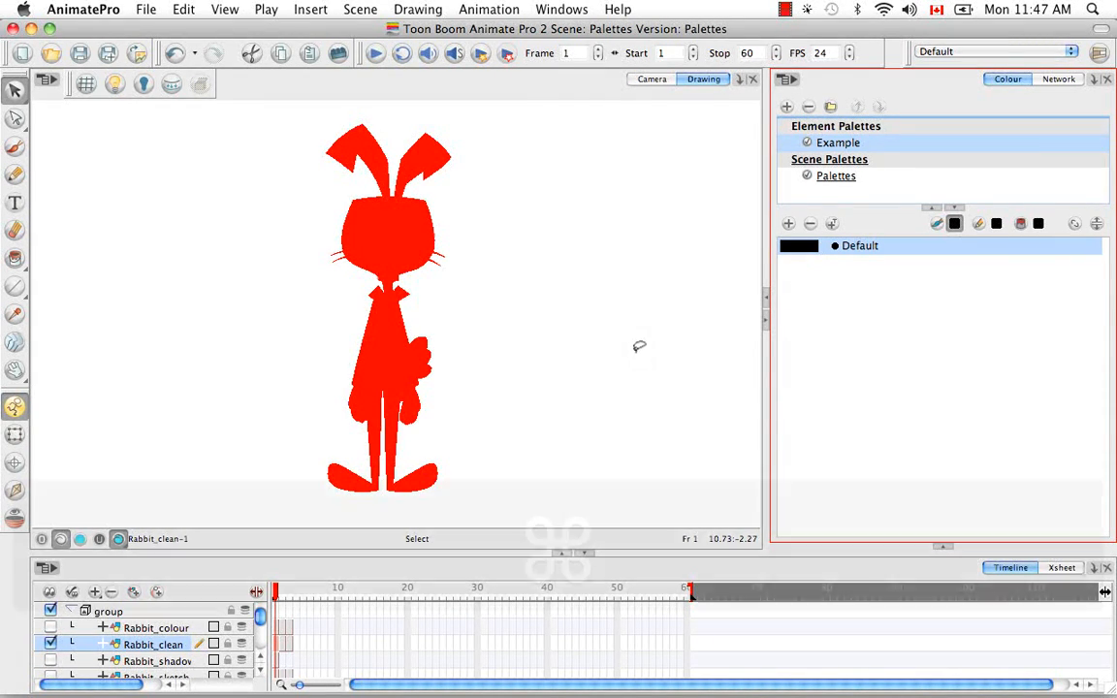
Undo the removal of the rabbit and rabbit-night palettes and select the Example element palette.
key(super+z)
key(super+z)
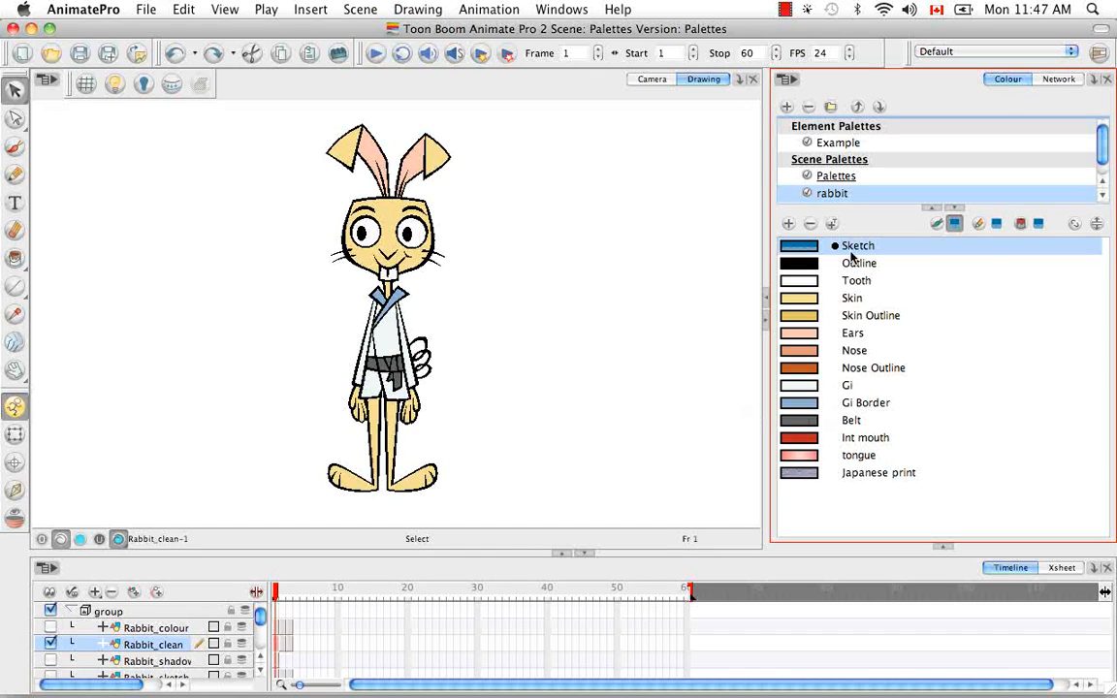
click(846, 144)
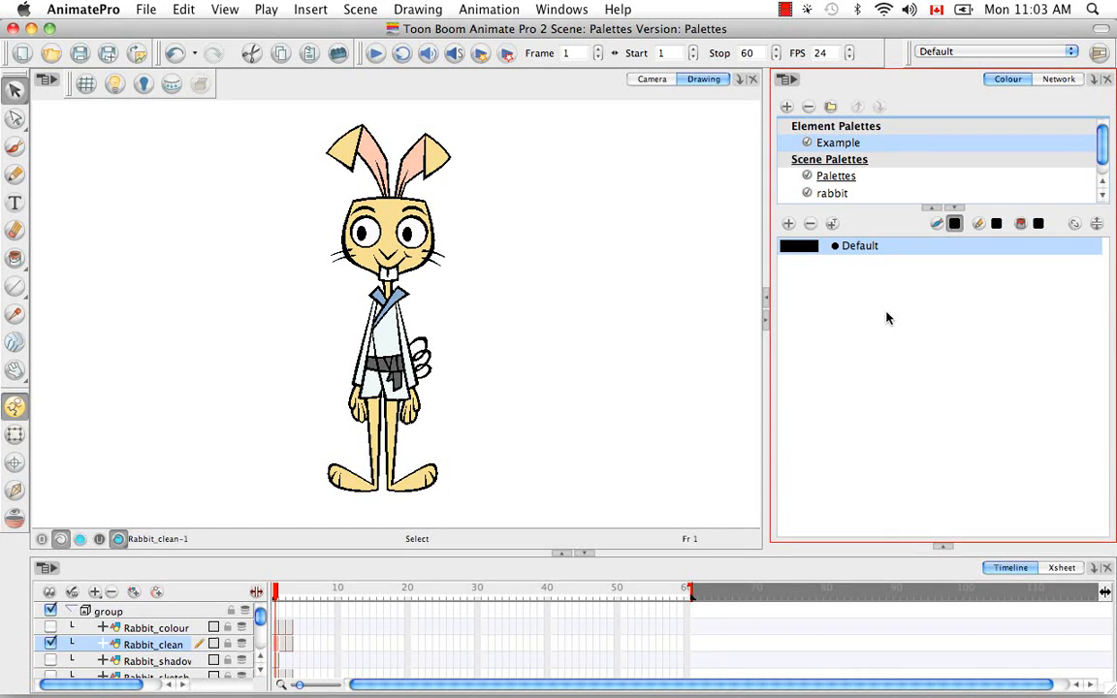
Duplicate the rabbit palette under the name rabbit-copy and compare the copy's colours with the original.
click(841, 193)
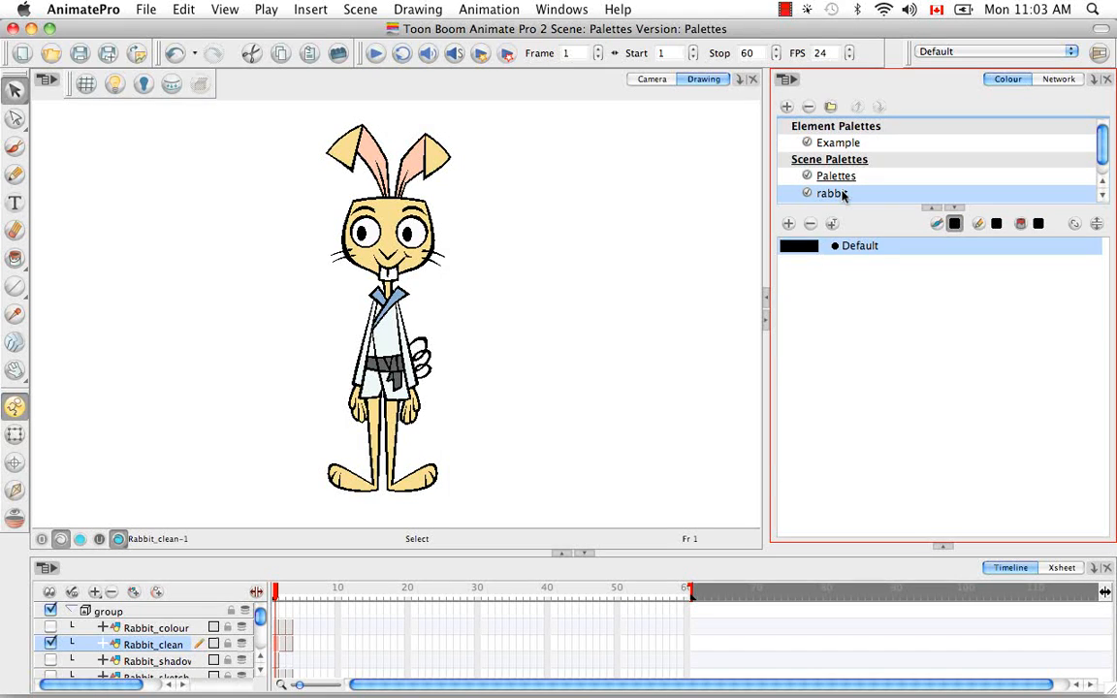
click(791, 80)
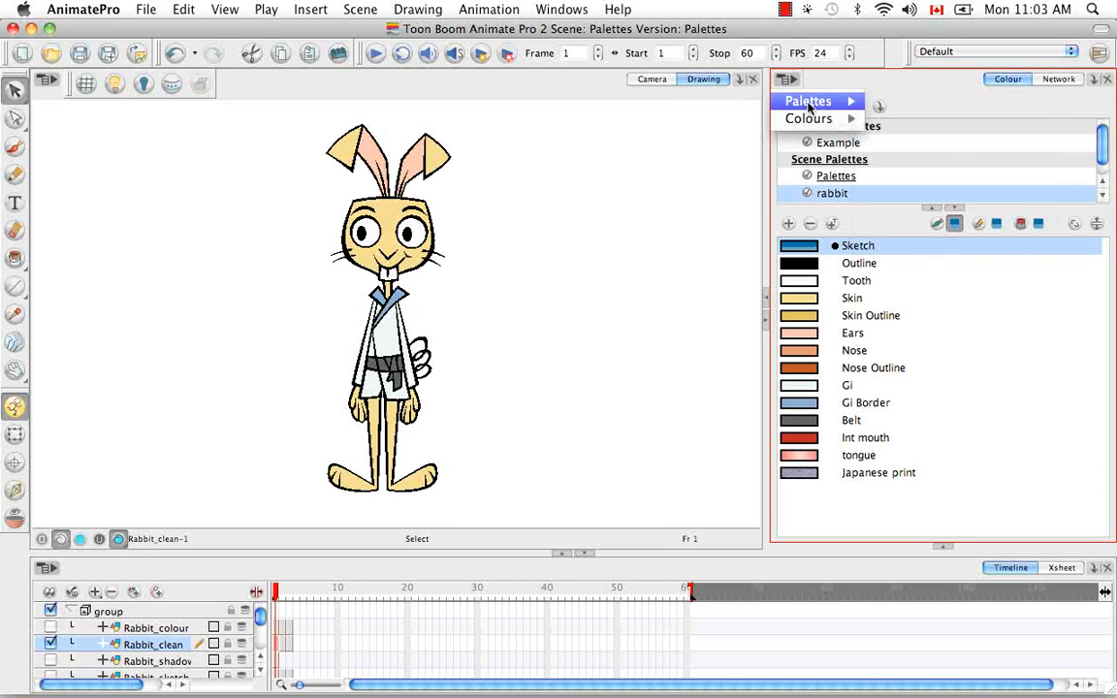
mouse_move(849, 101)
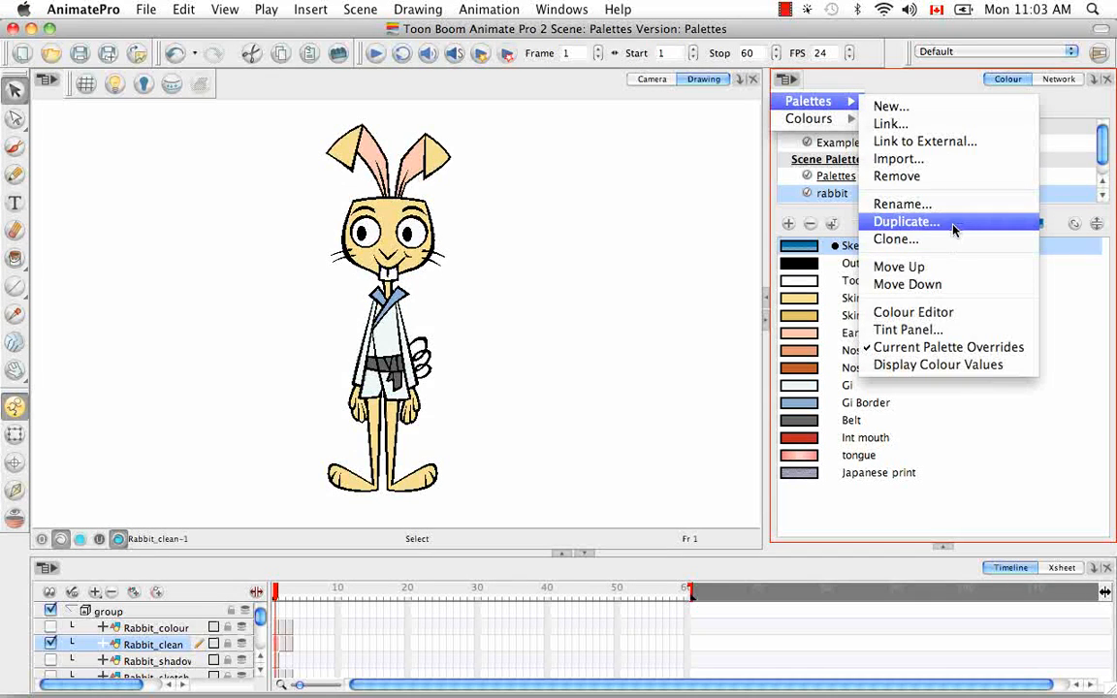
click(921, 222)
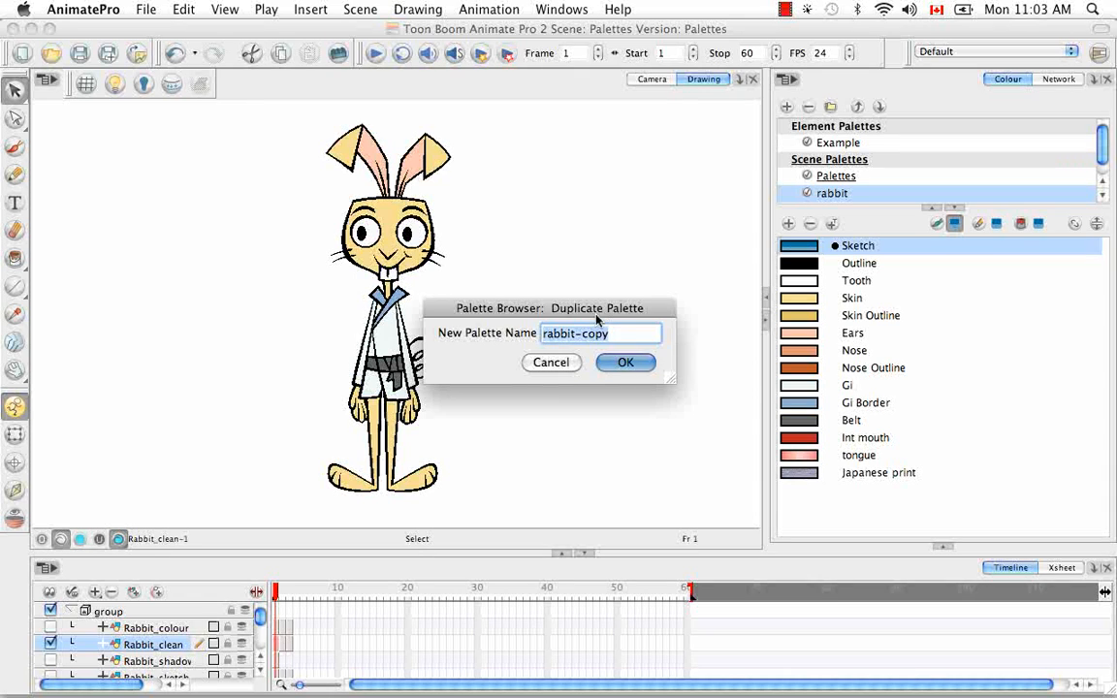
click(617, 366)
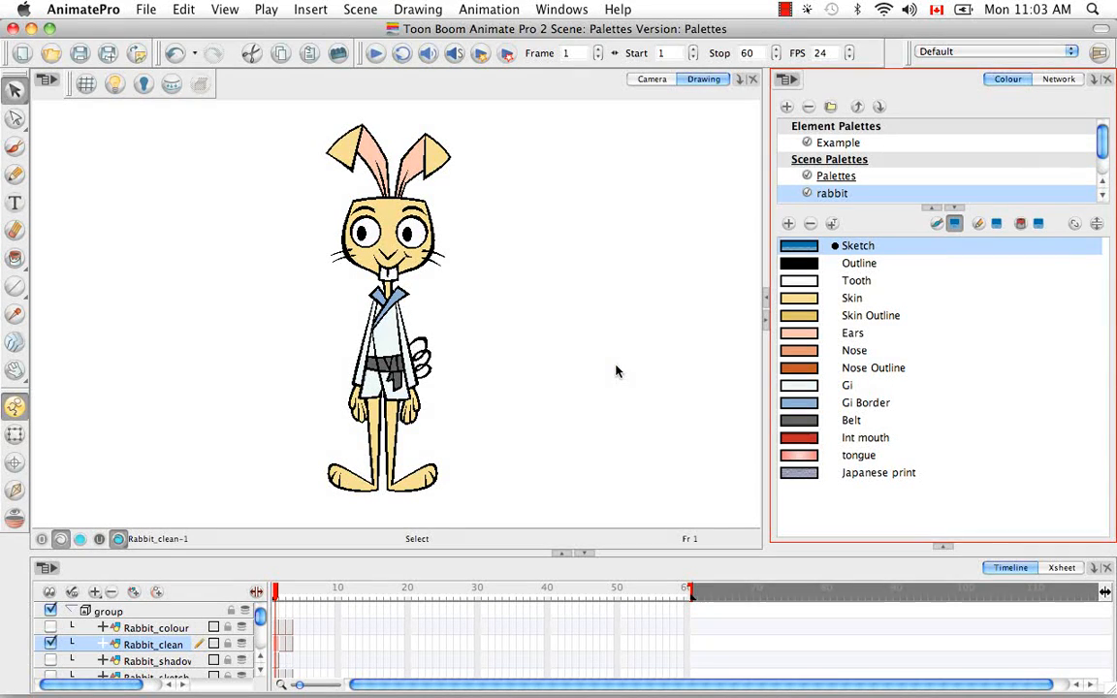
scroll(1109, 147, down, 1)
scroll(1109, 147, down, 1)
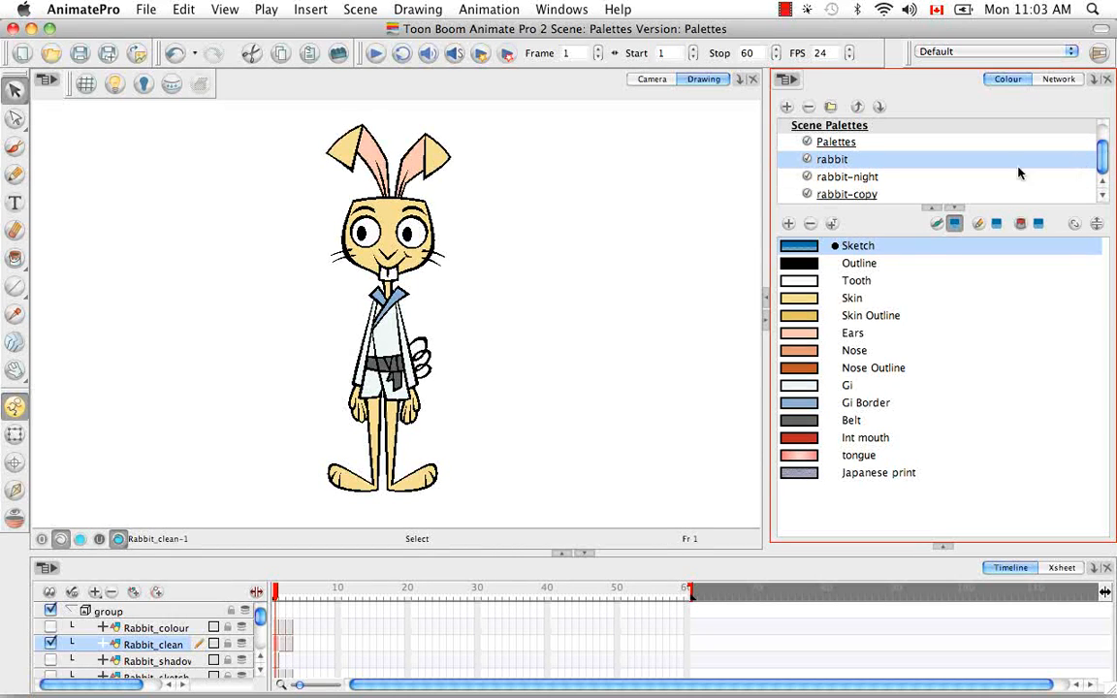
click(867, 195)
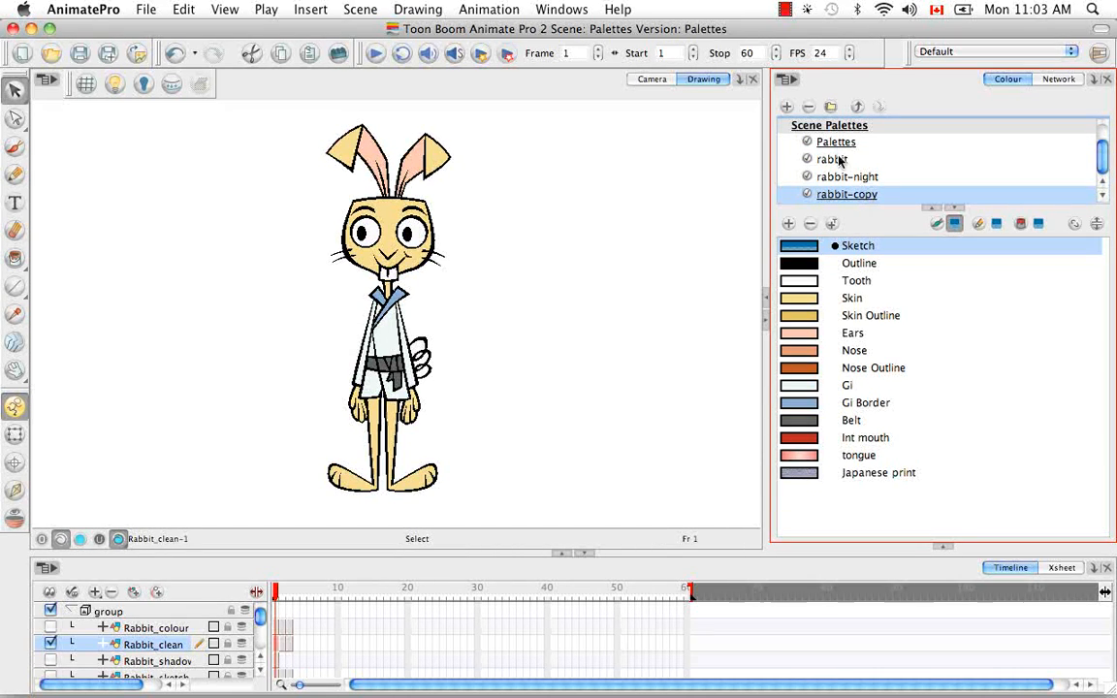
click(910, 159)
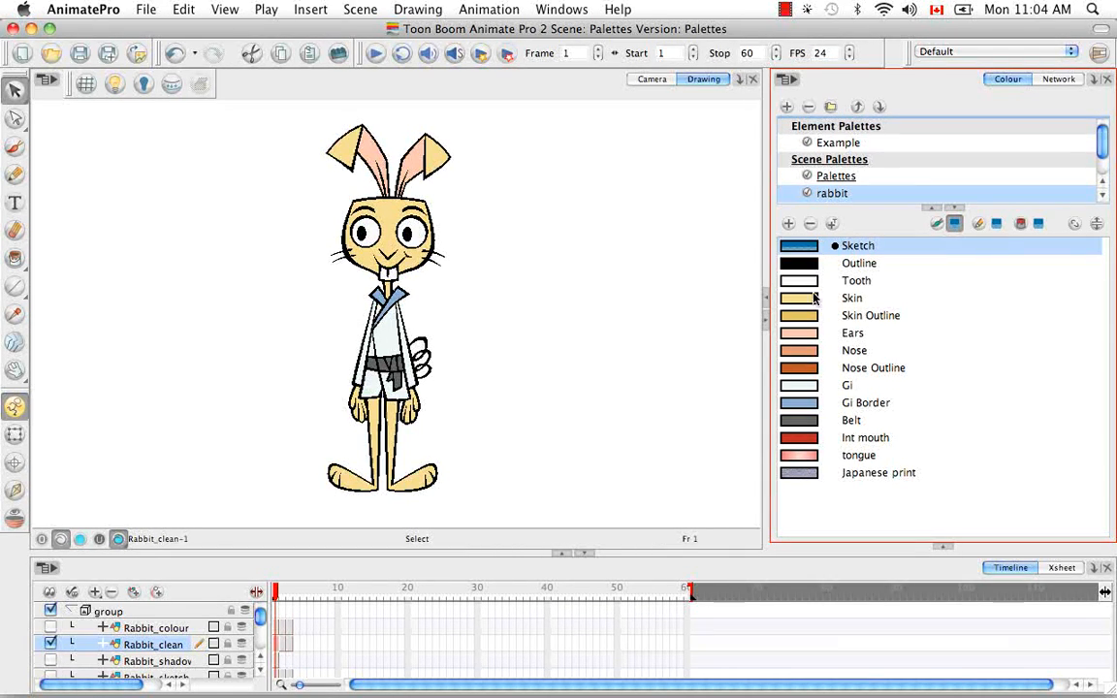
Remove the rabbit-copy palette from the scene palette list.
scroll(1099, 194, down, 2)
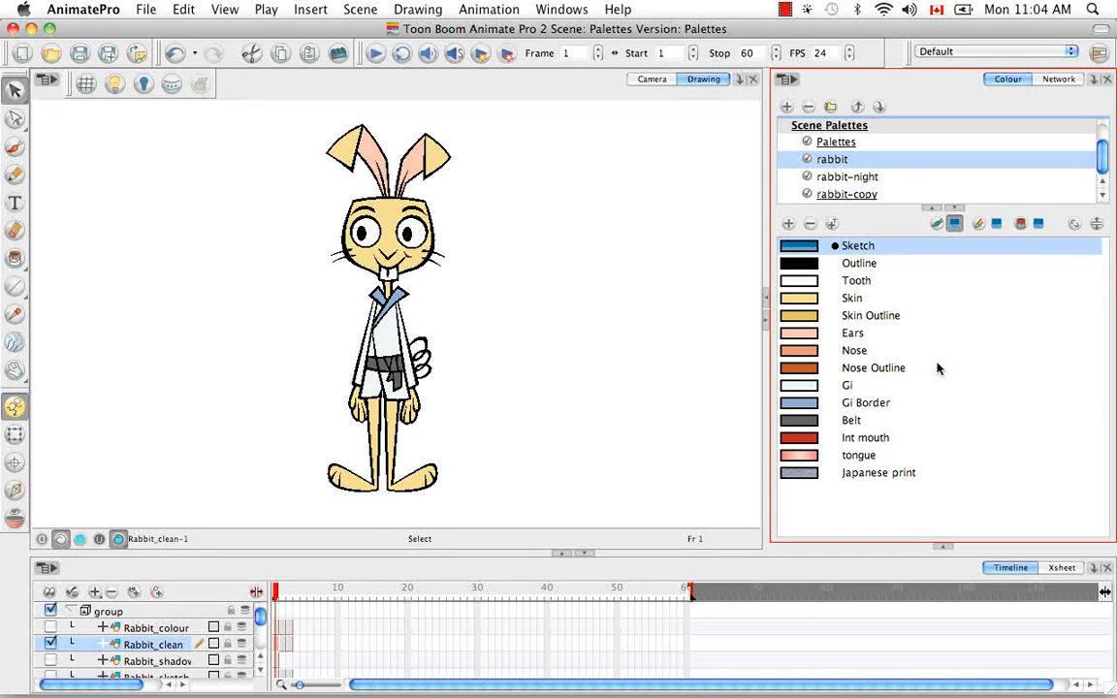
click(848, 194)
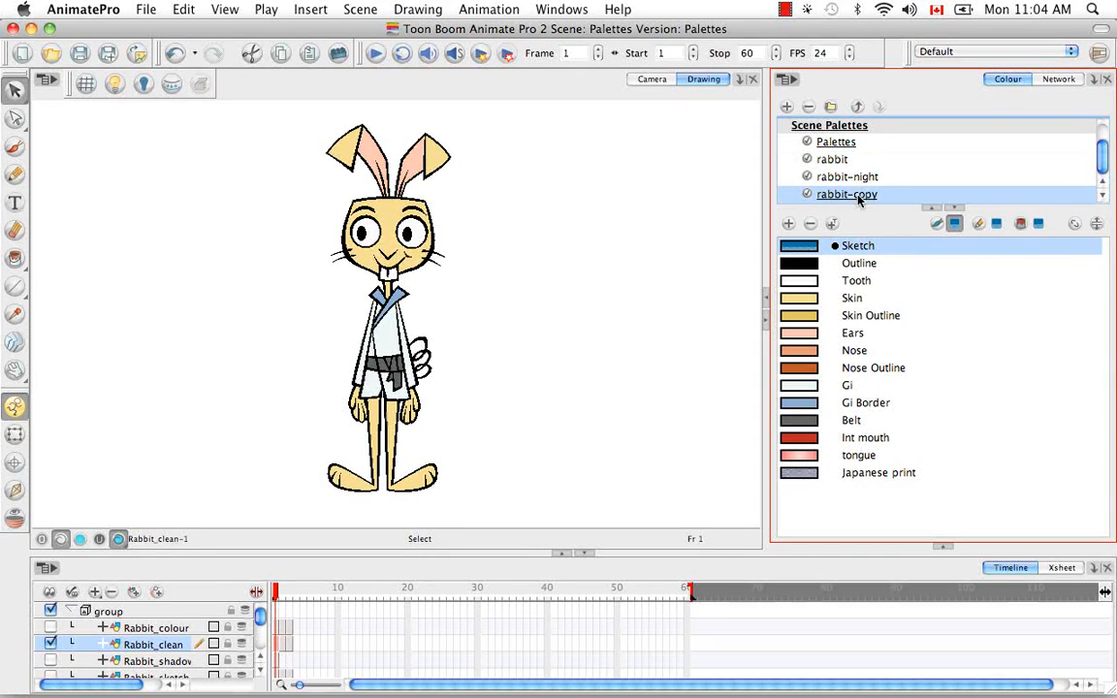
click(809, 107)
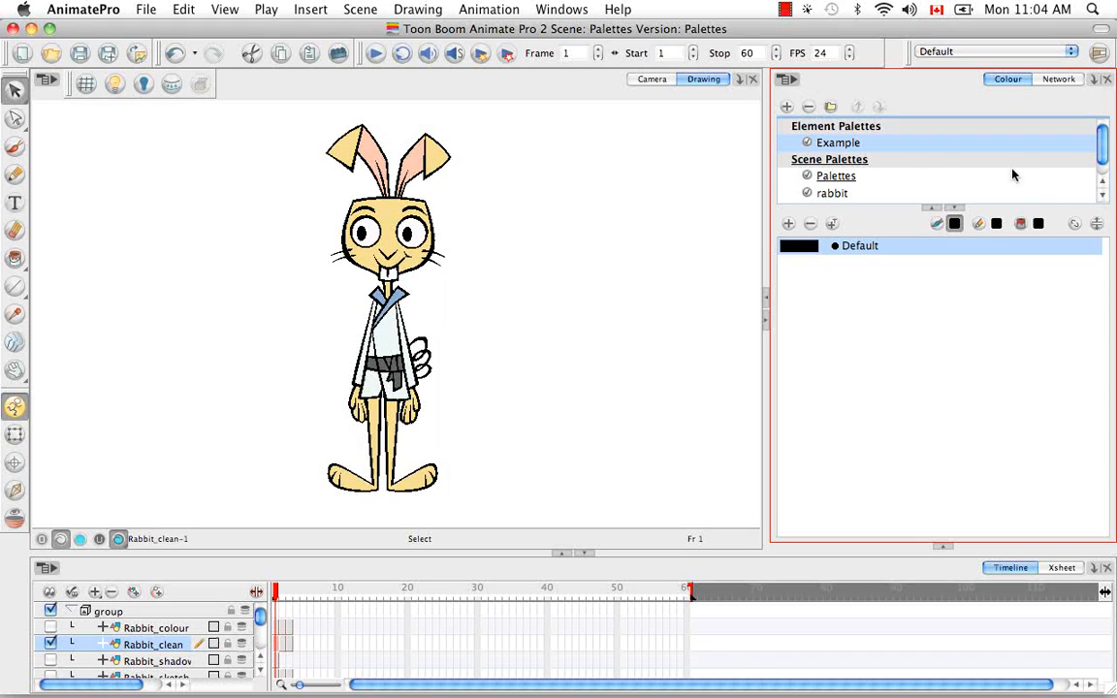
scroll(882, 165, down, 1)
scroll(825, 194, up, 1)
Clone the rabbit palette under the name rabbit-clone.
click(825, 193)
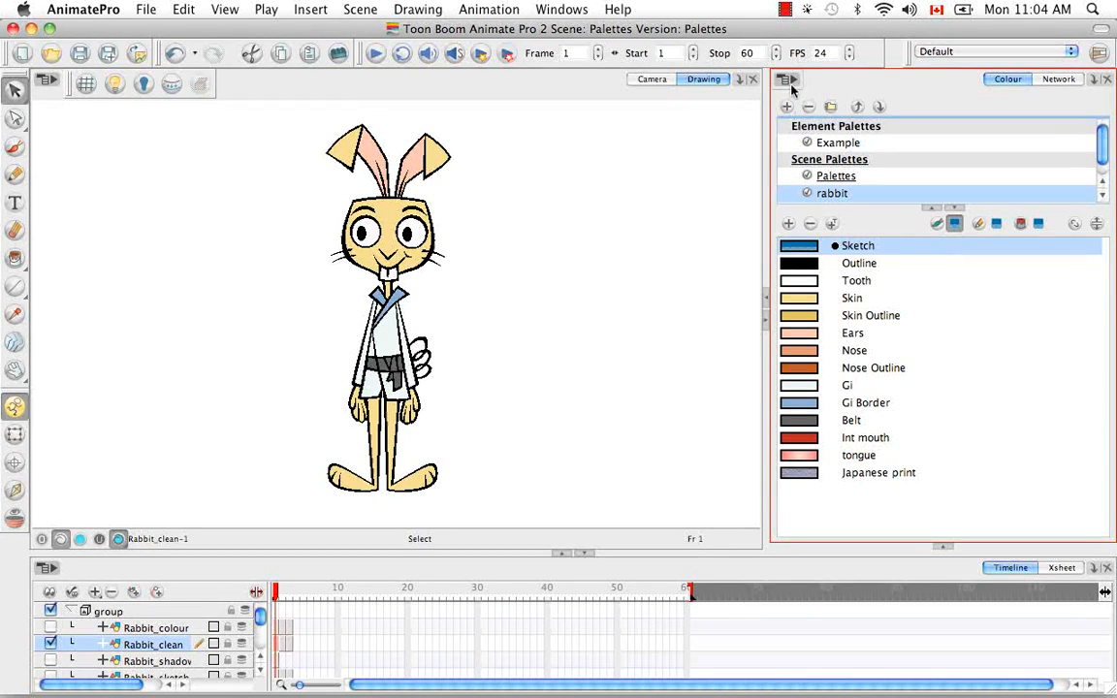
click(789, 82)
mouse_move(825, 101)
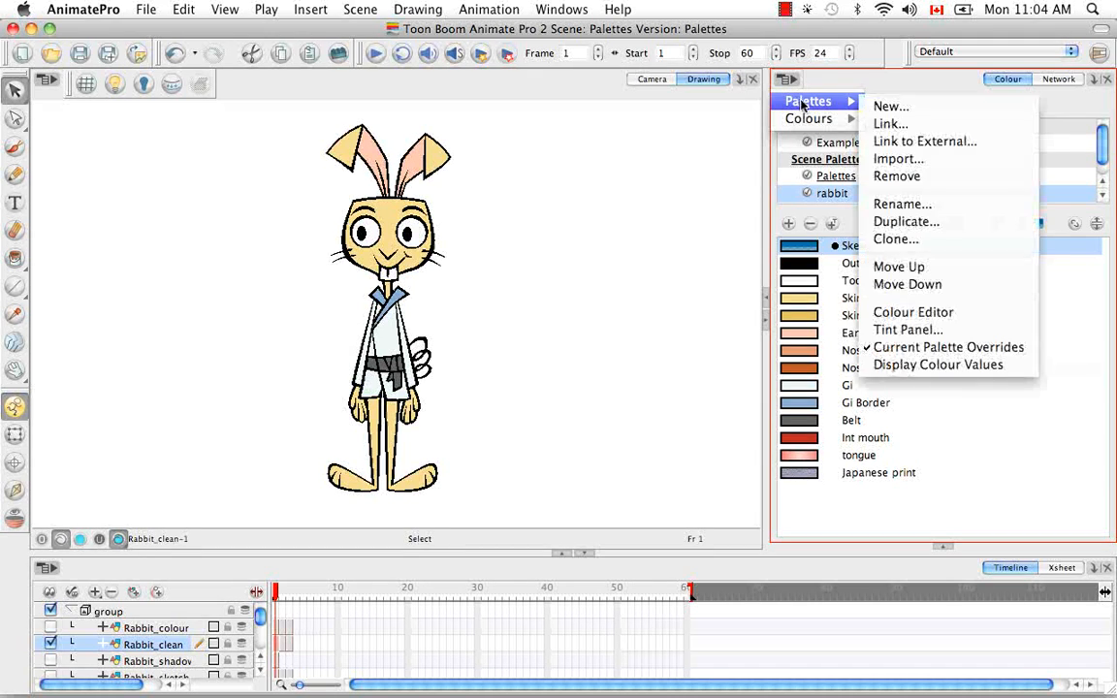
click(935, 238)
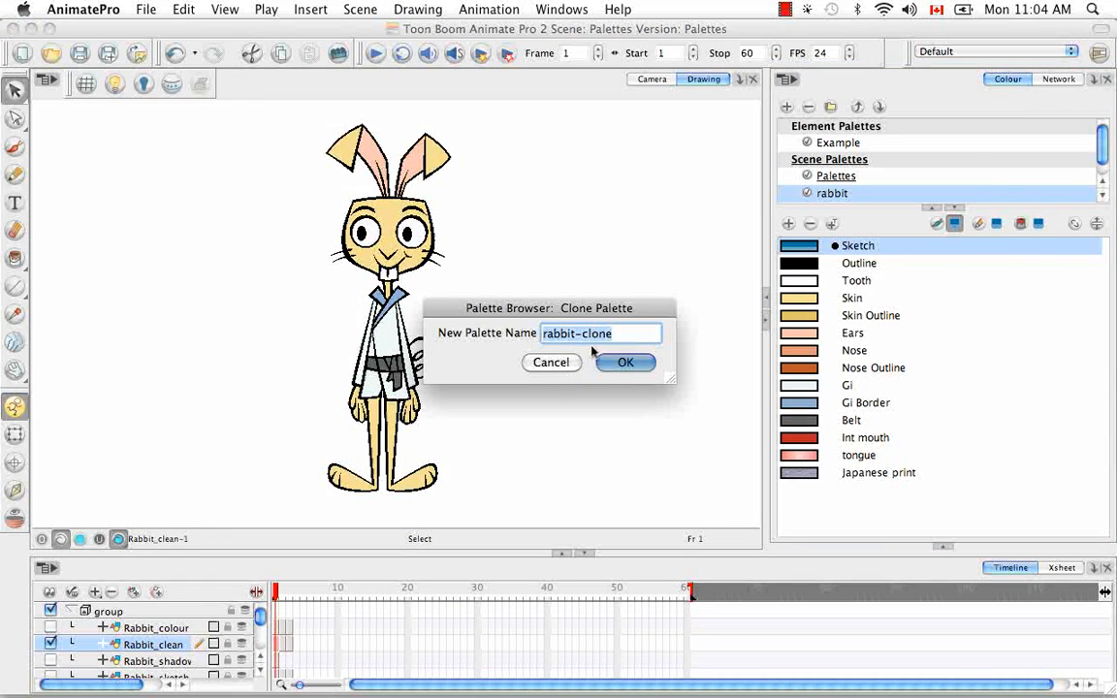
click(650, 369)
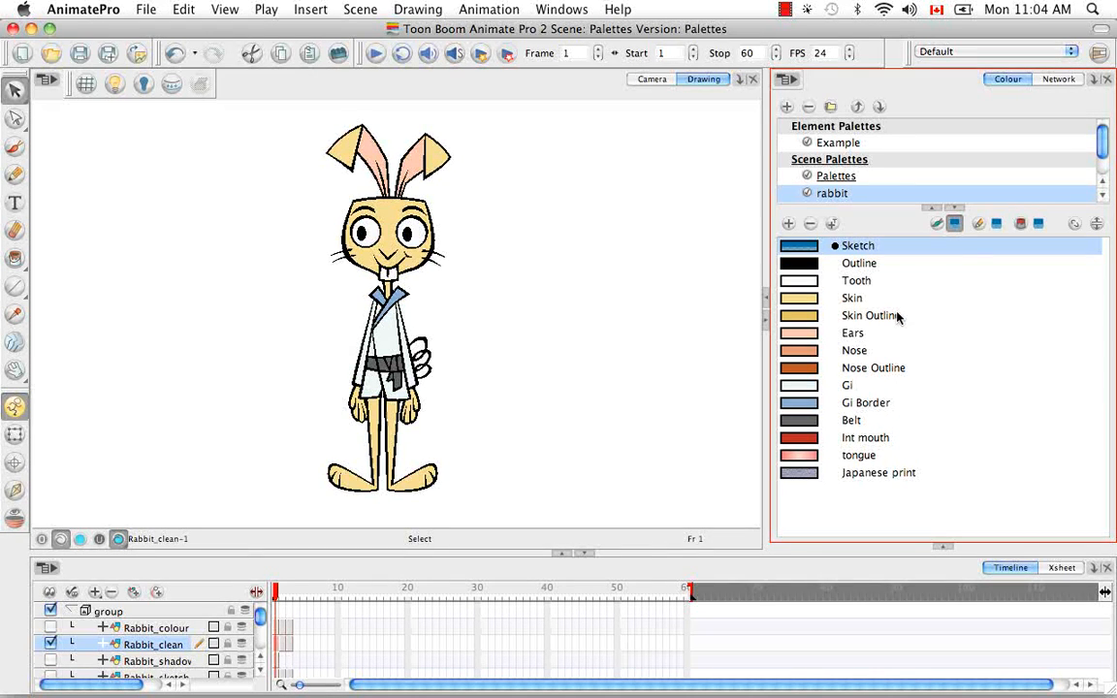
drag(1102, 145, 1102, 159)
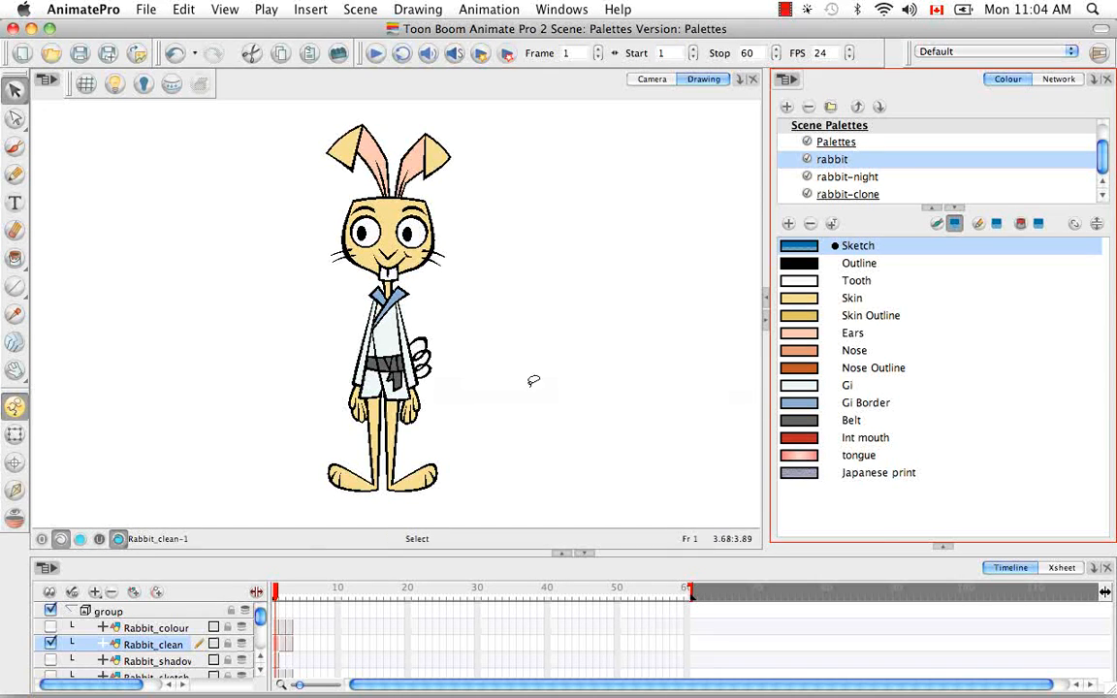
Compare how the rabbit-clone, rabbit-night and rabbit palettes each colour the character.
click(854, 194)
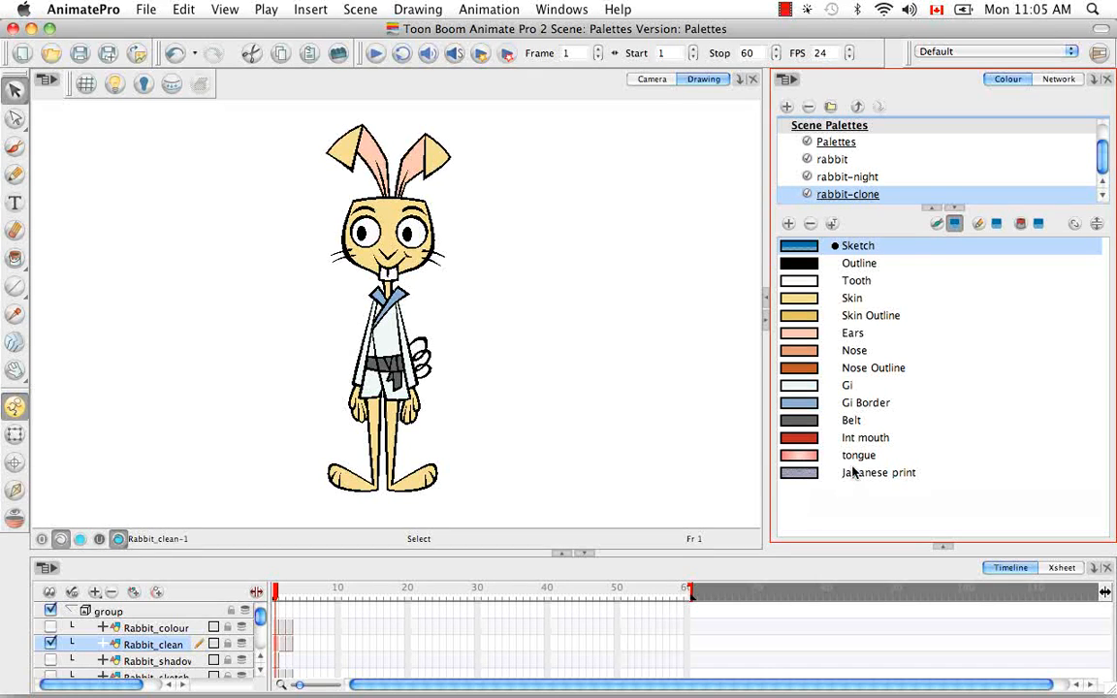
click(871, 179)
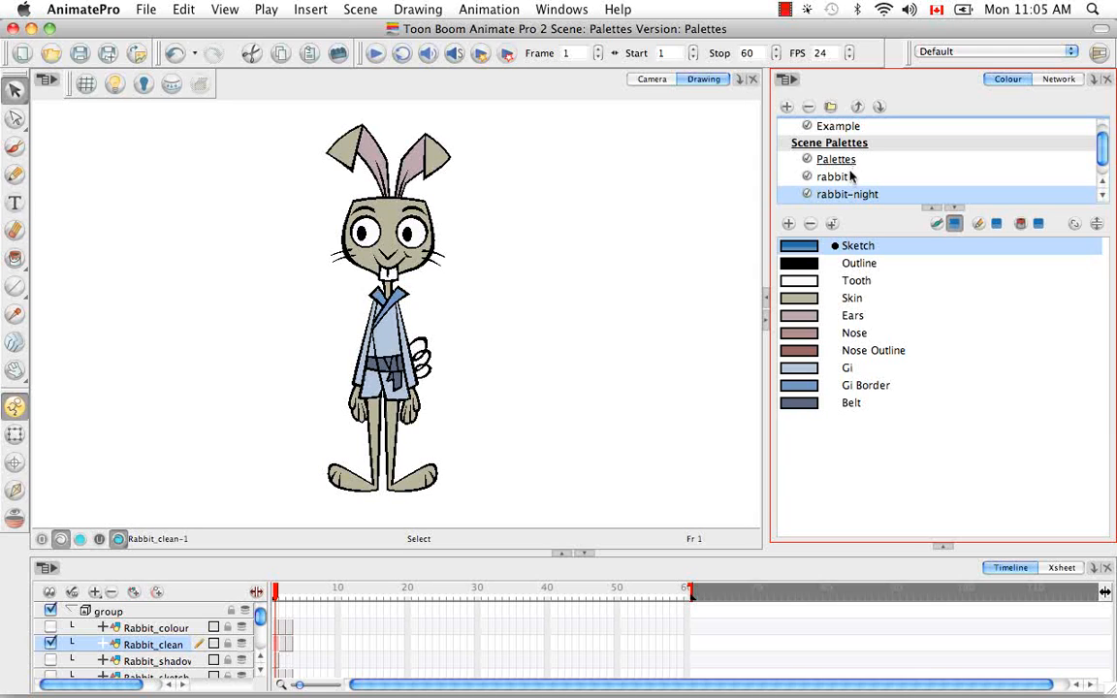
click(846, 178)
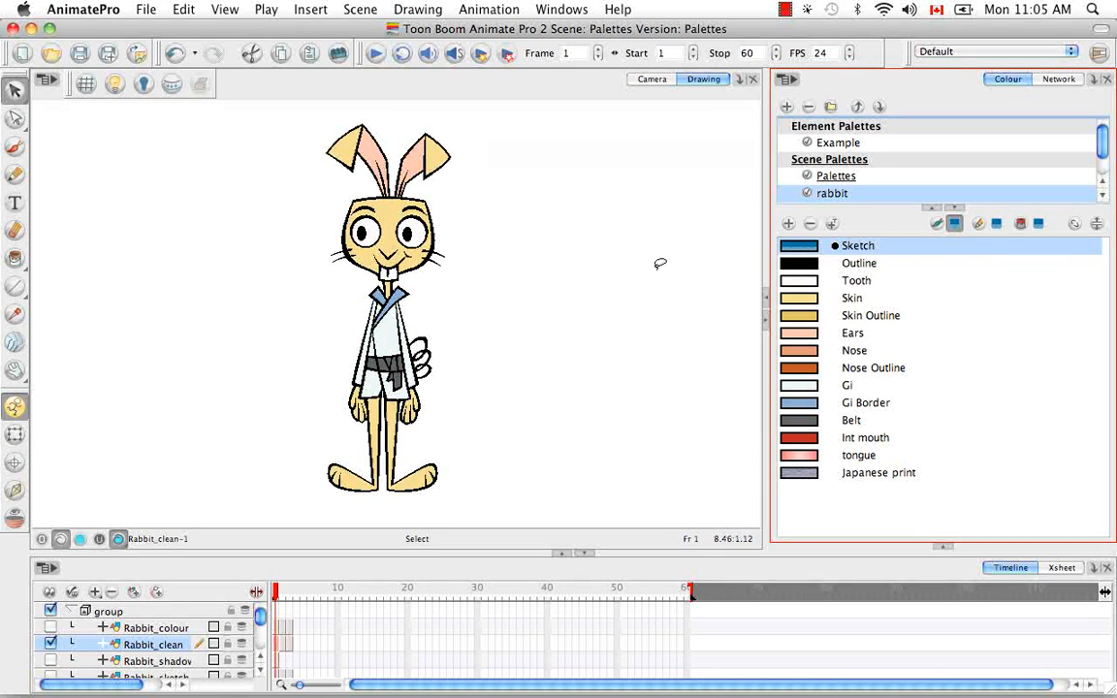
drag(1102, 147, 1103, 168)
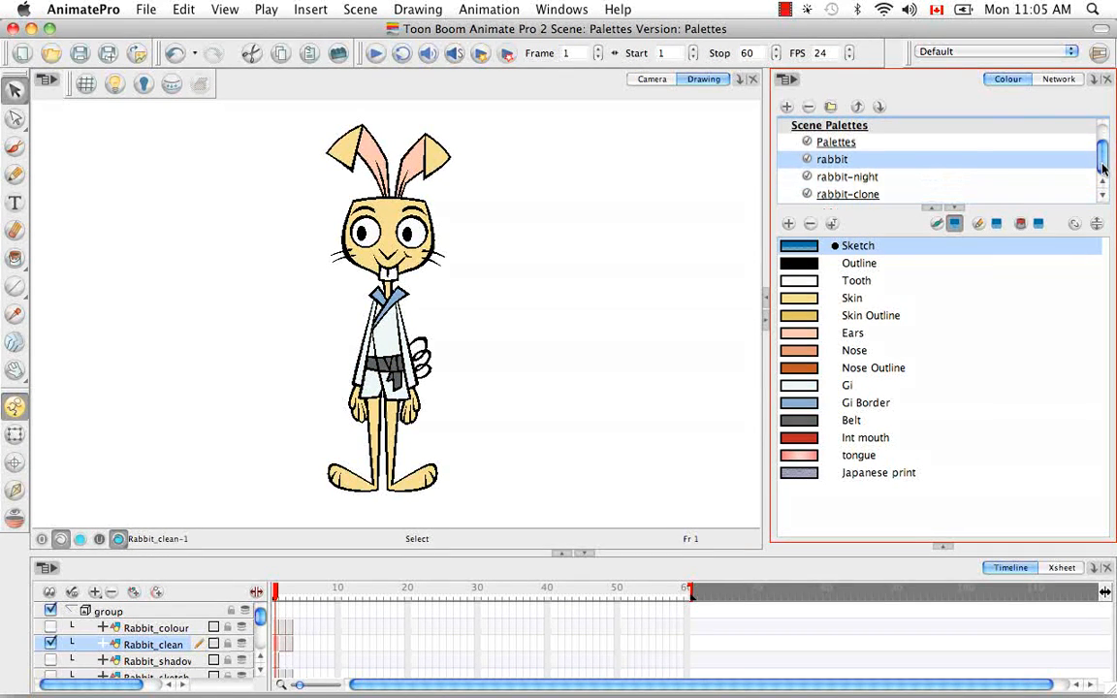
Open the Tint Panel for the rabbit-clone palette.
click(866, 196)
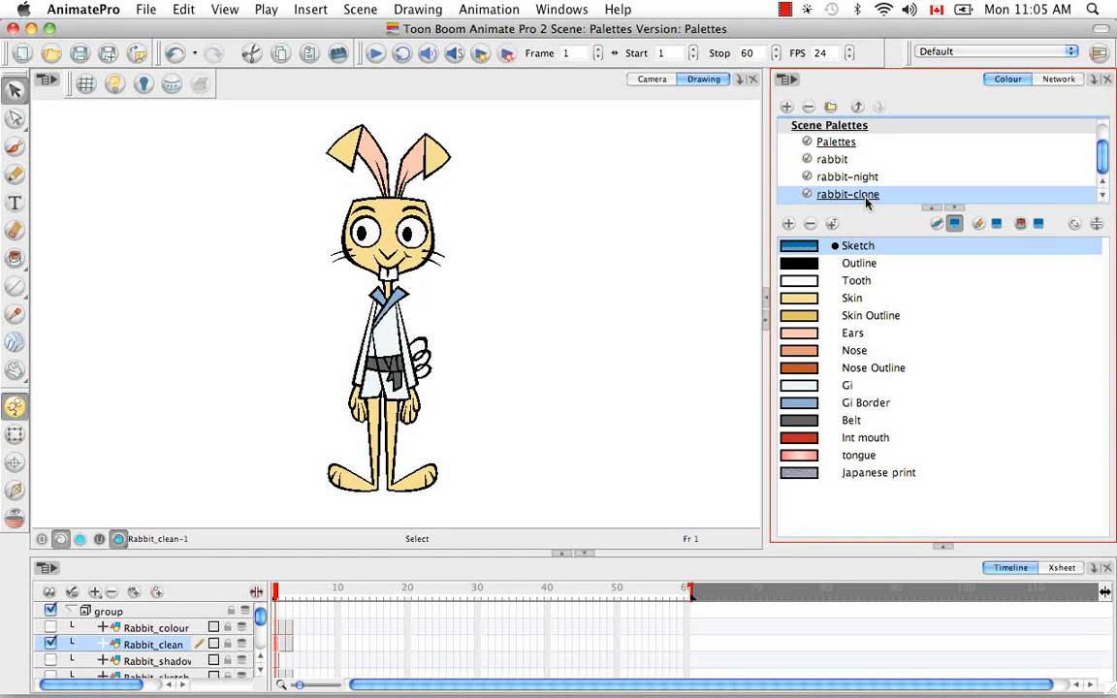
click(792, 80)
mouse_move(806, 107)
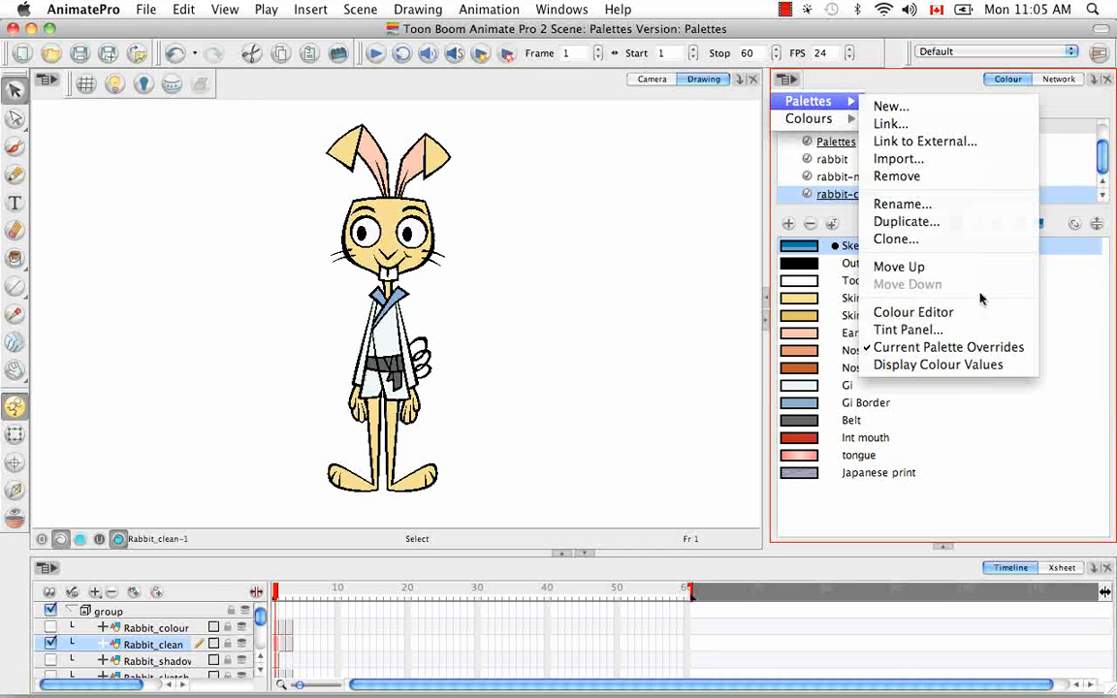
click(978, 330)
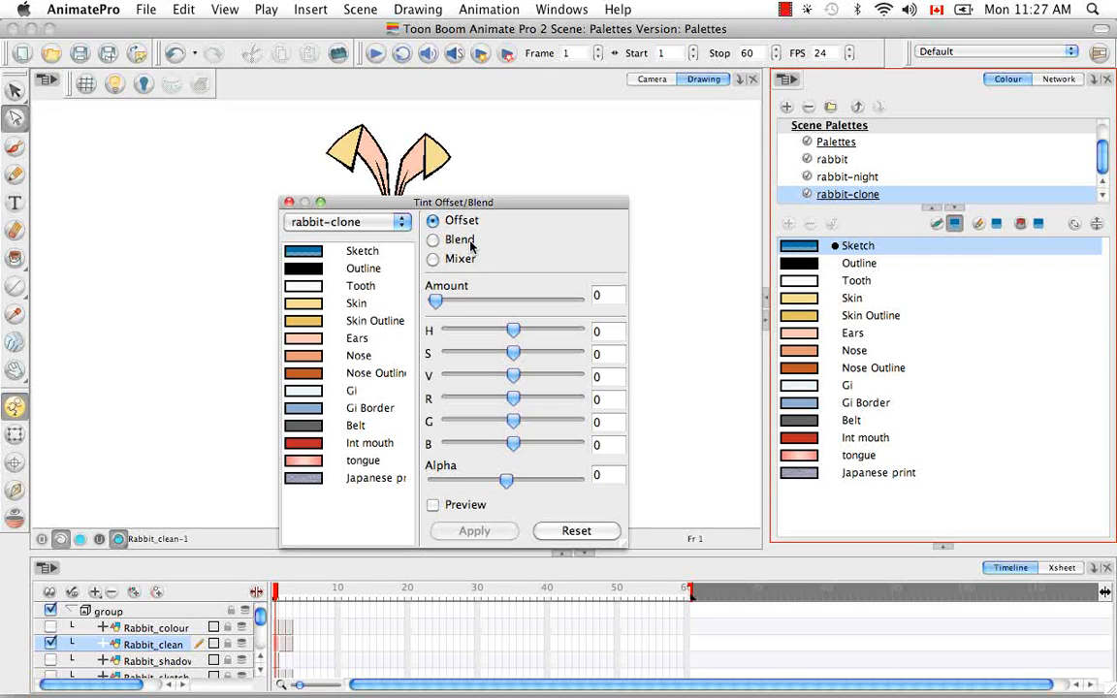
Preview an Offset tint on all rabbit-clone colours with amount 81, S 42, V 49, R 99, G 89 and B 179, and reset it.
click(361, 254)
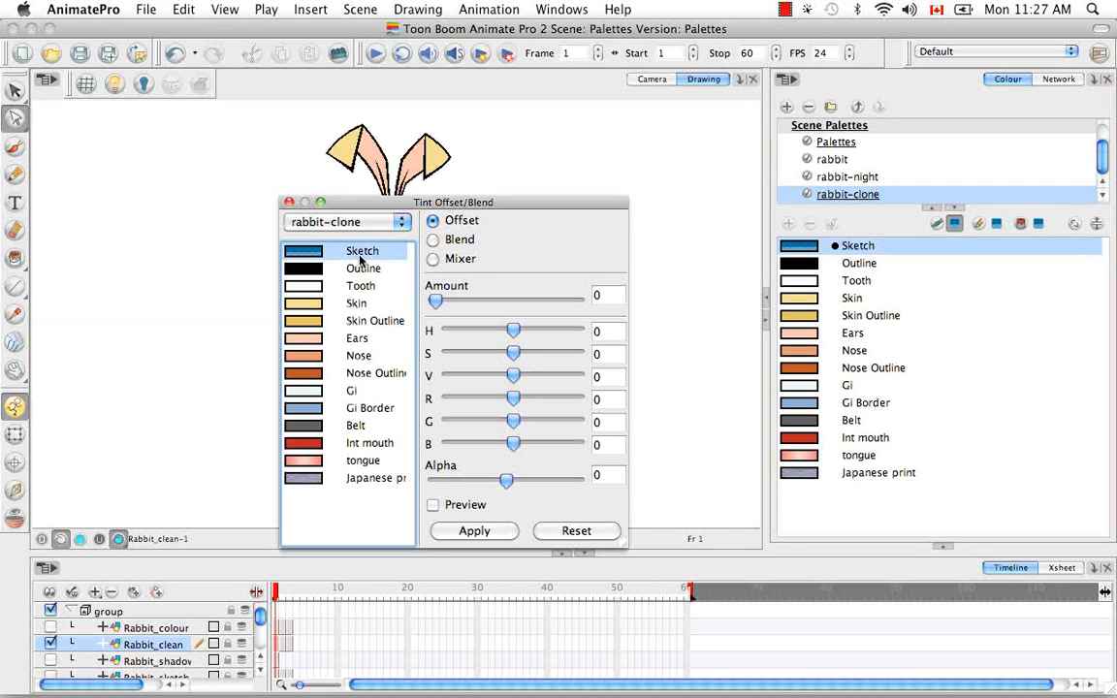
shift+click(378, 477)
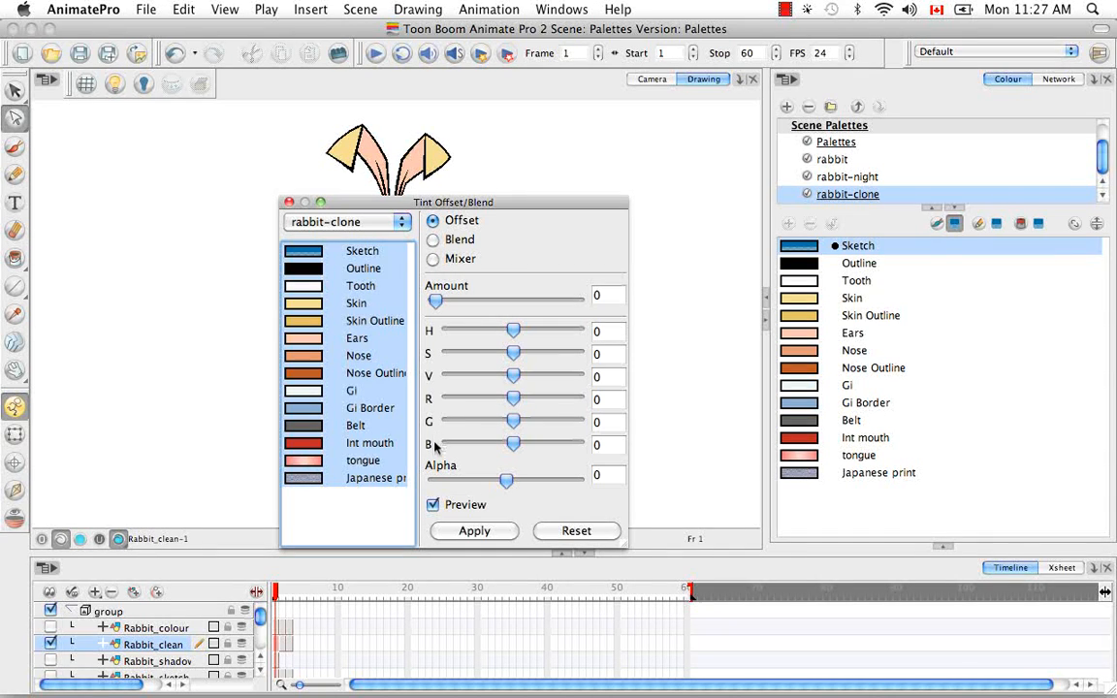
drag(514, 353, 543, 376)
drag(438, 300, 549, 301)
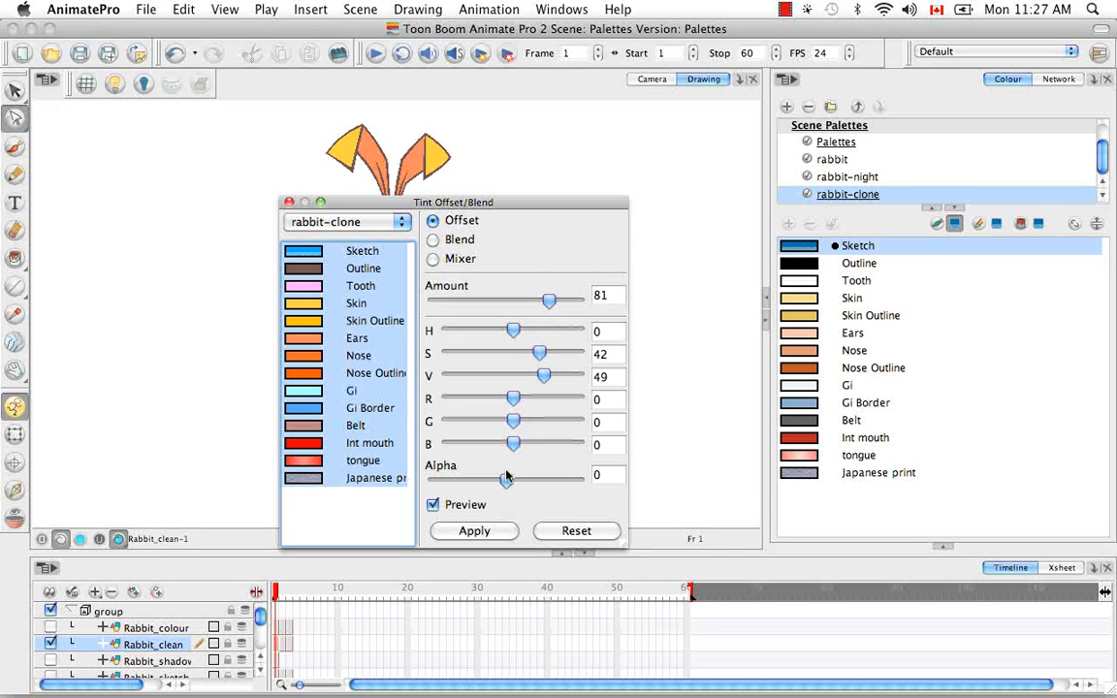
drag(512, 442, 546, 415)
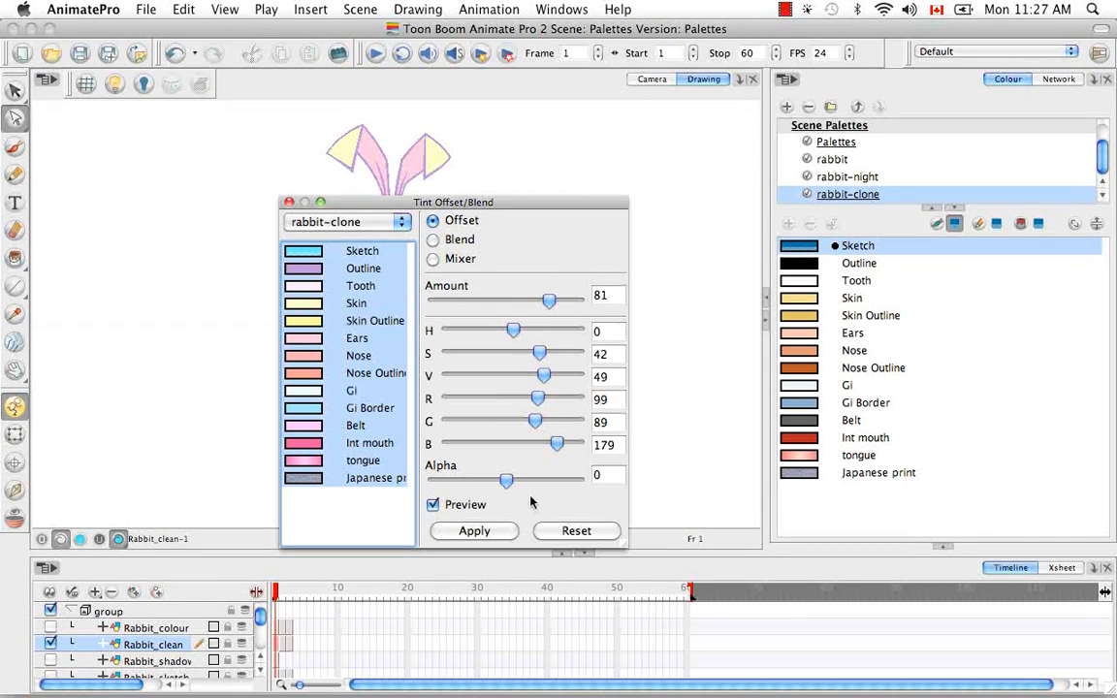
click(566, 533)
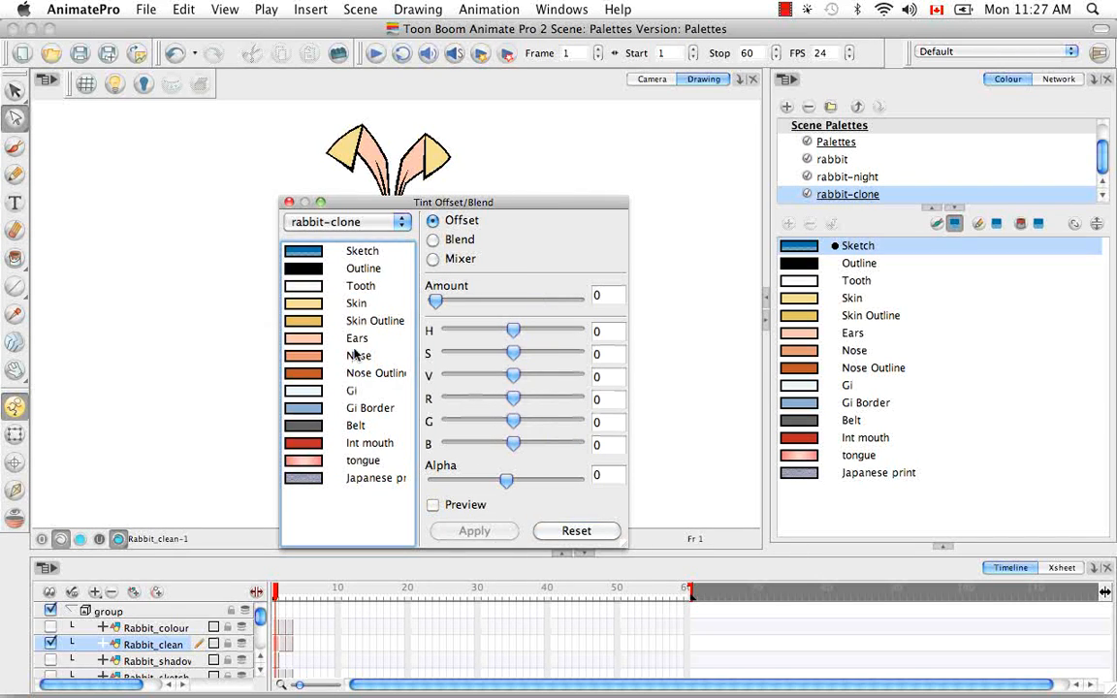
Switch the rabbit-clone tint to Blend and choose a green tint colour with H 138, S 100, V 90 and alpha 46.
click(433, 243)
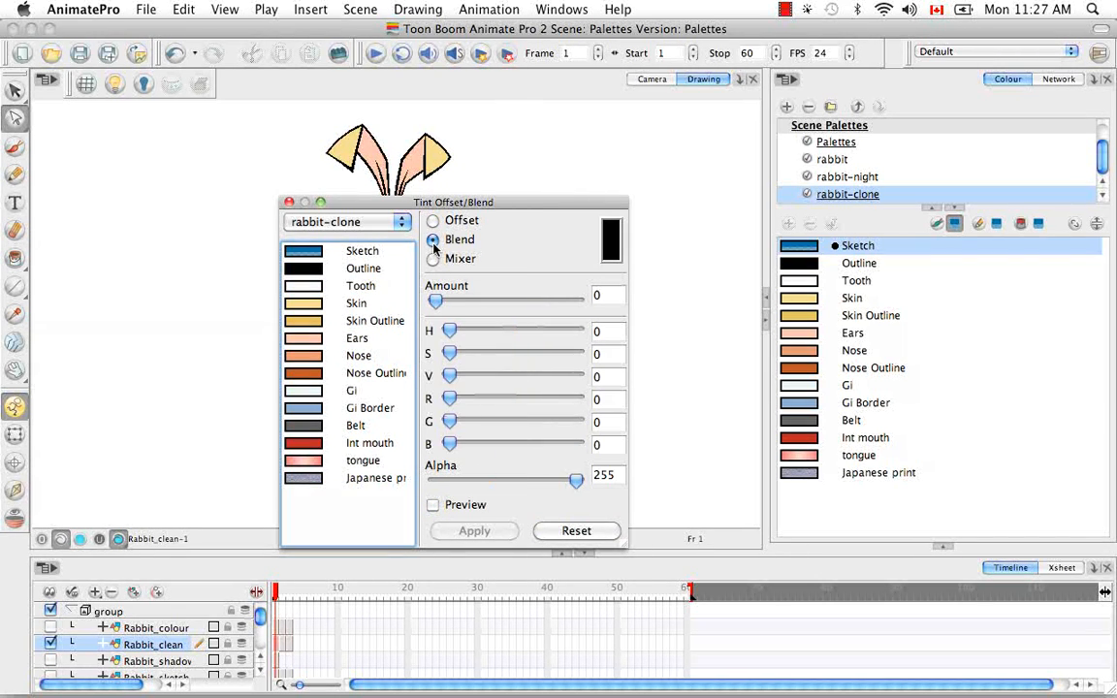
click(611, 239)
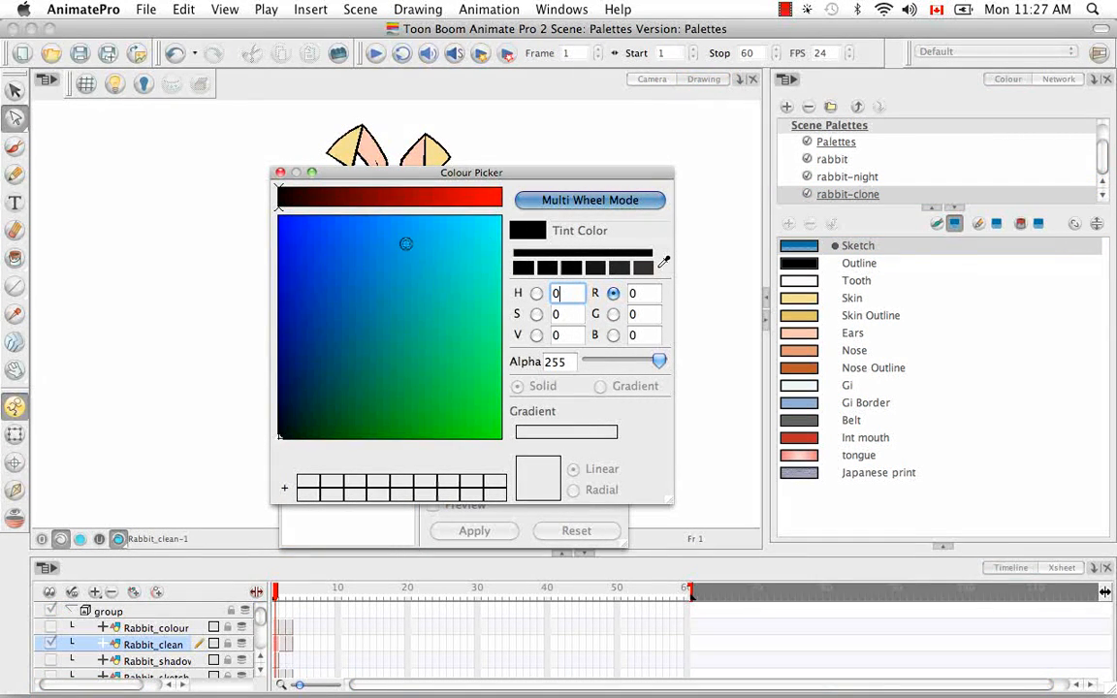
click(478, 377)
drag(659, 362, 601, 362)
click(279, 174)
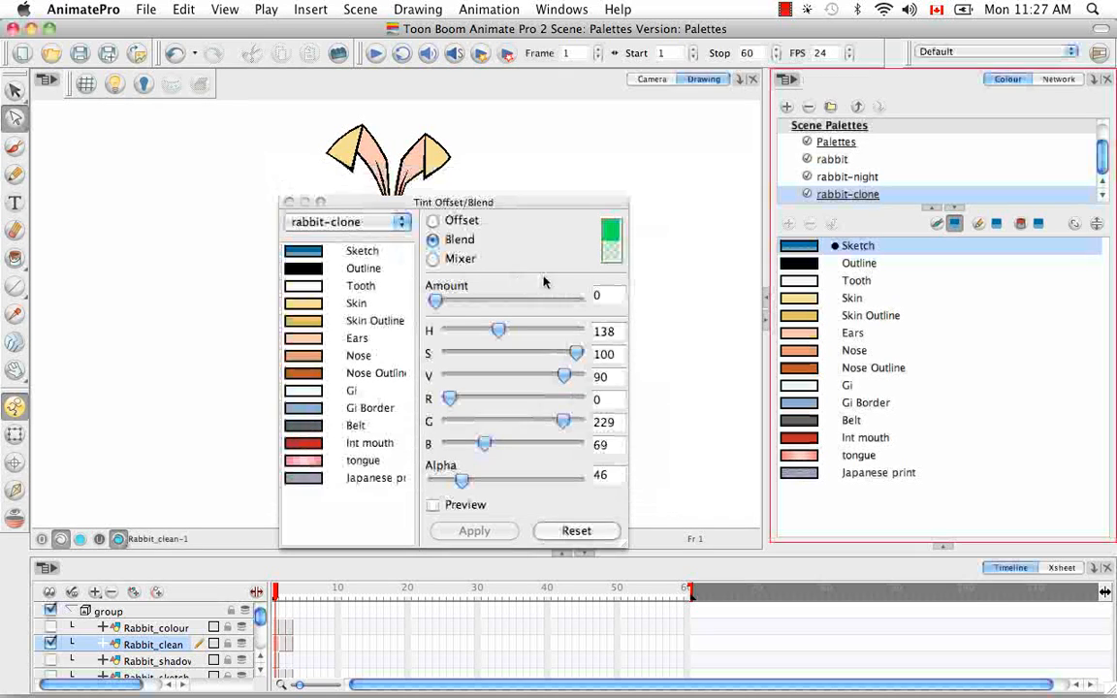
Adjust the Blend tint to amount 35, H 86, S 60, V 71 and alpha 72 with the preview on.
drag(446, 300, 493, 301)
mouse_move(462, 482)
mouse_down()
mouse_move(519, 480)
mouse_move(475, 480)
mouse_up()
drag(501, 331, 480, 331)
drag(563, 377, 545, 354)
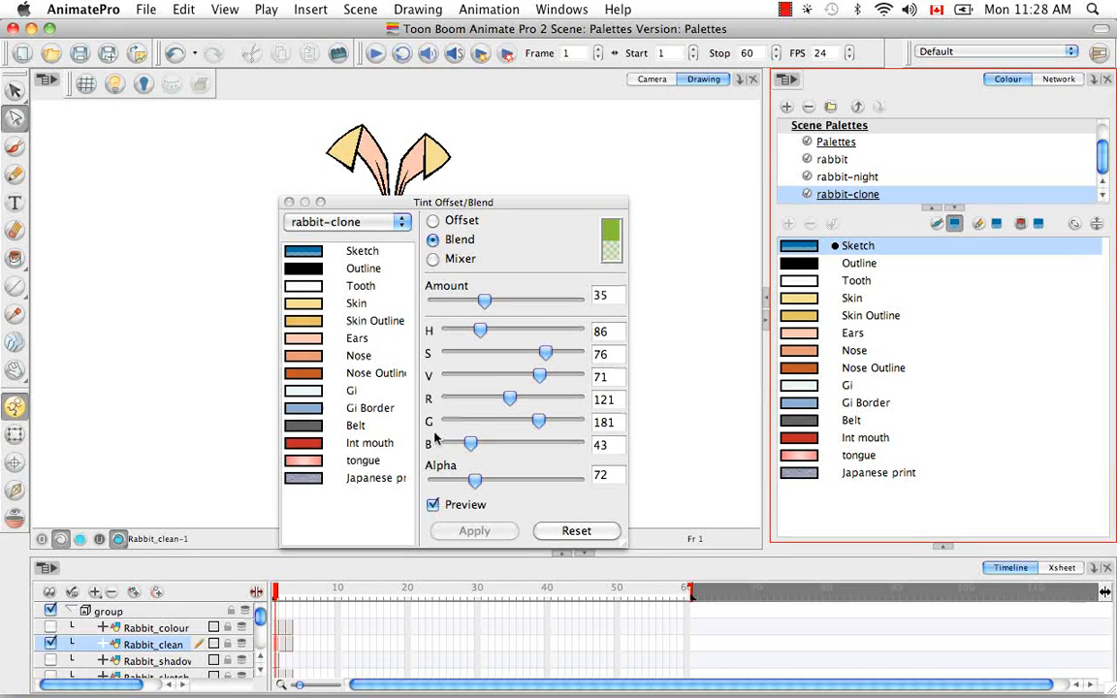
drag(547, 354, 526, 354)
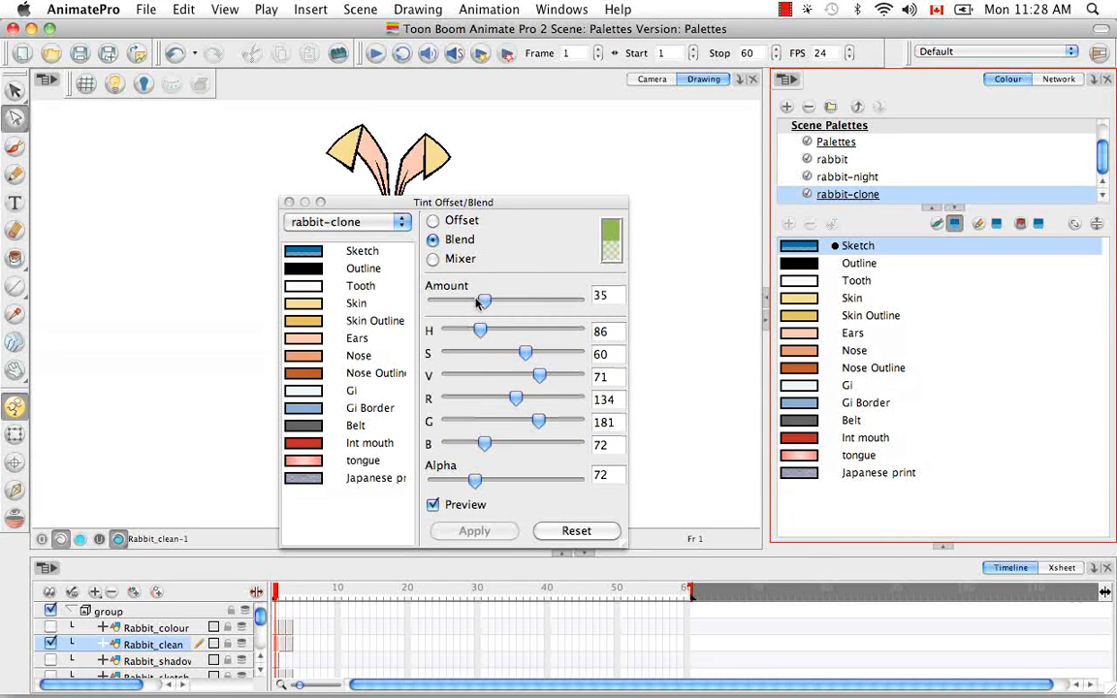
Select all rabbit-clone colours from Sketch to Japanese print and switch the tint mode to Mixer.
click(312, 251)
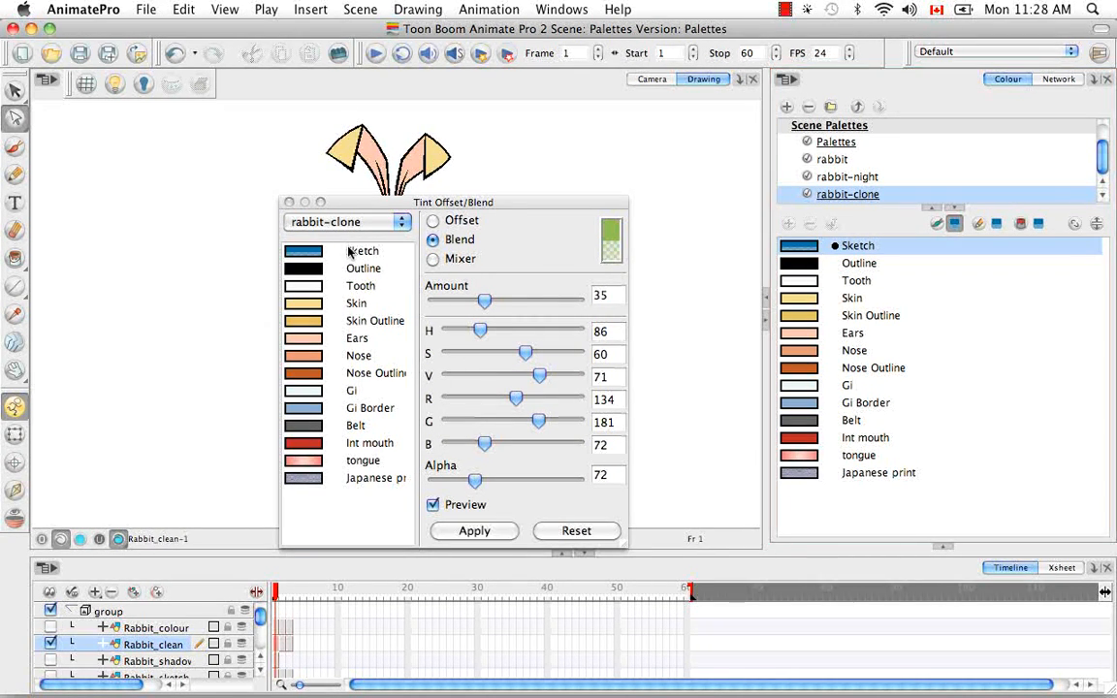
shift+click(312, 477)
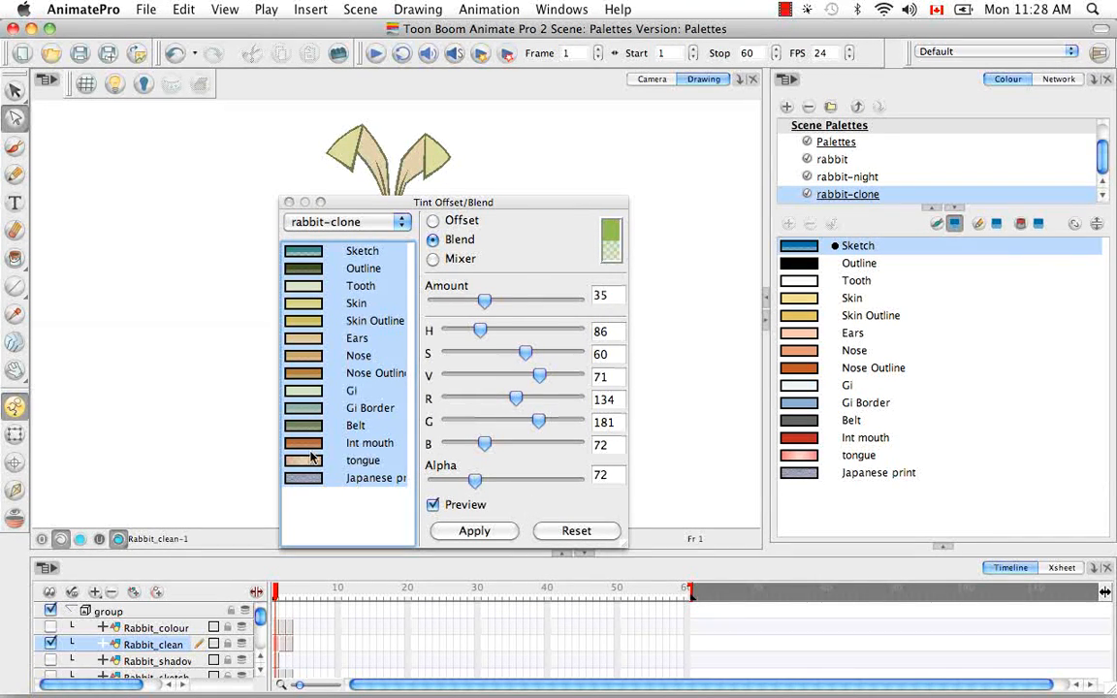
click(459, 258)
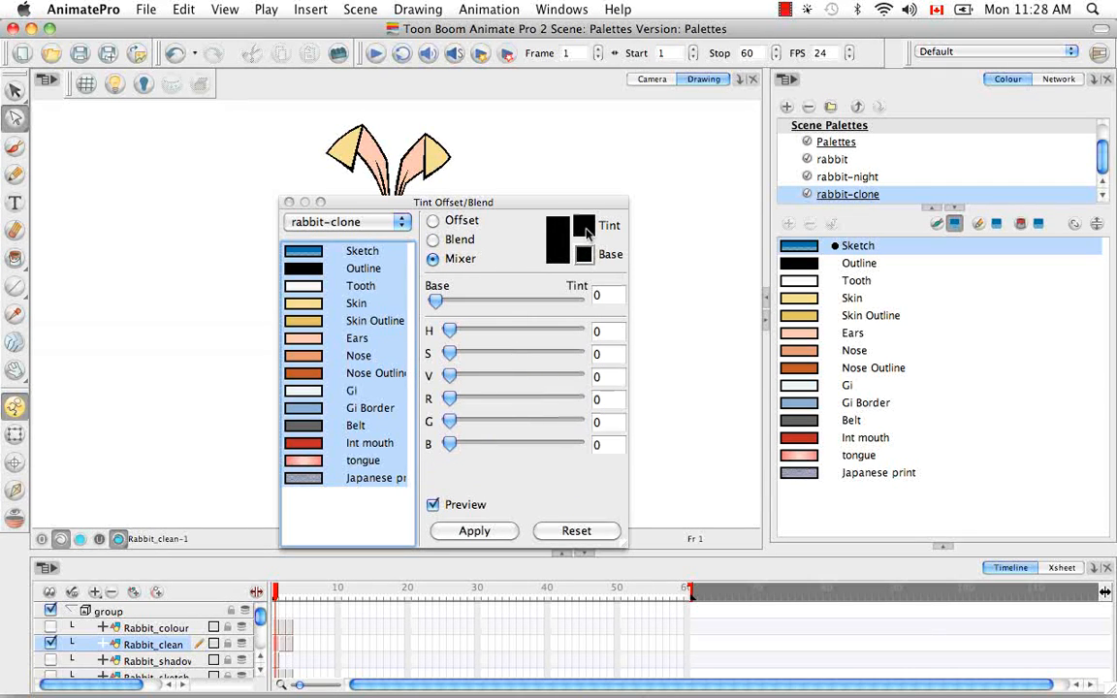
Set the Mixer's base colour to a muted brown with H 7, S 36 and V 43.
click(587, 230)
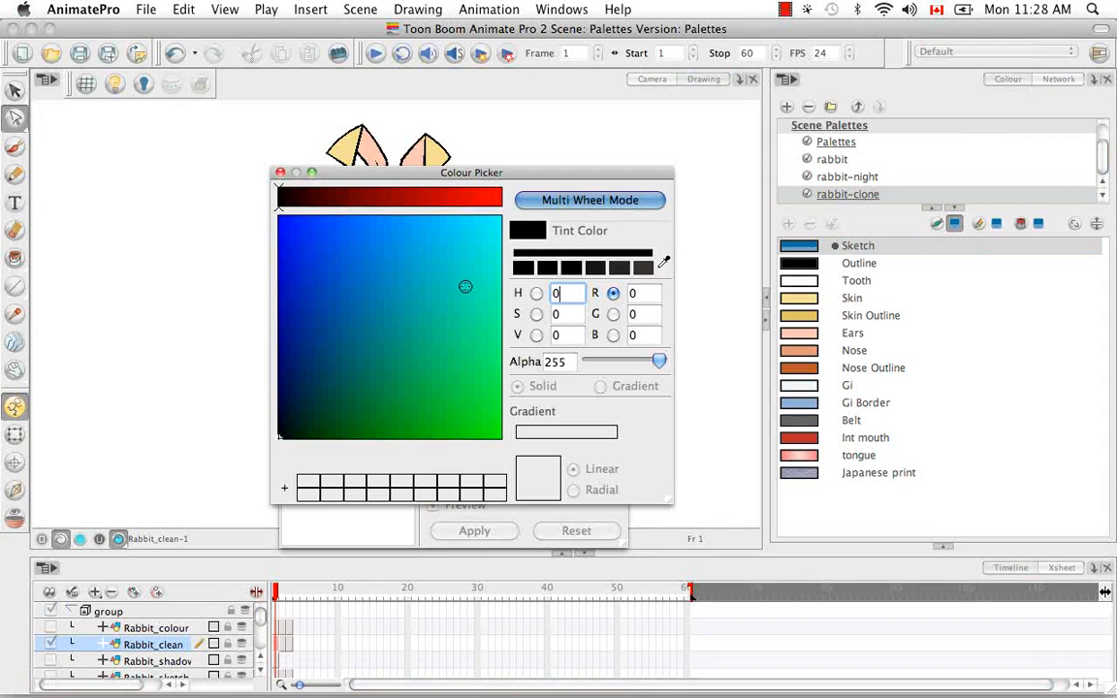
drag(467, 281, 521, 462)
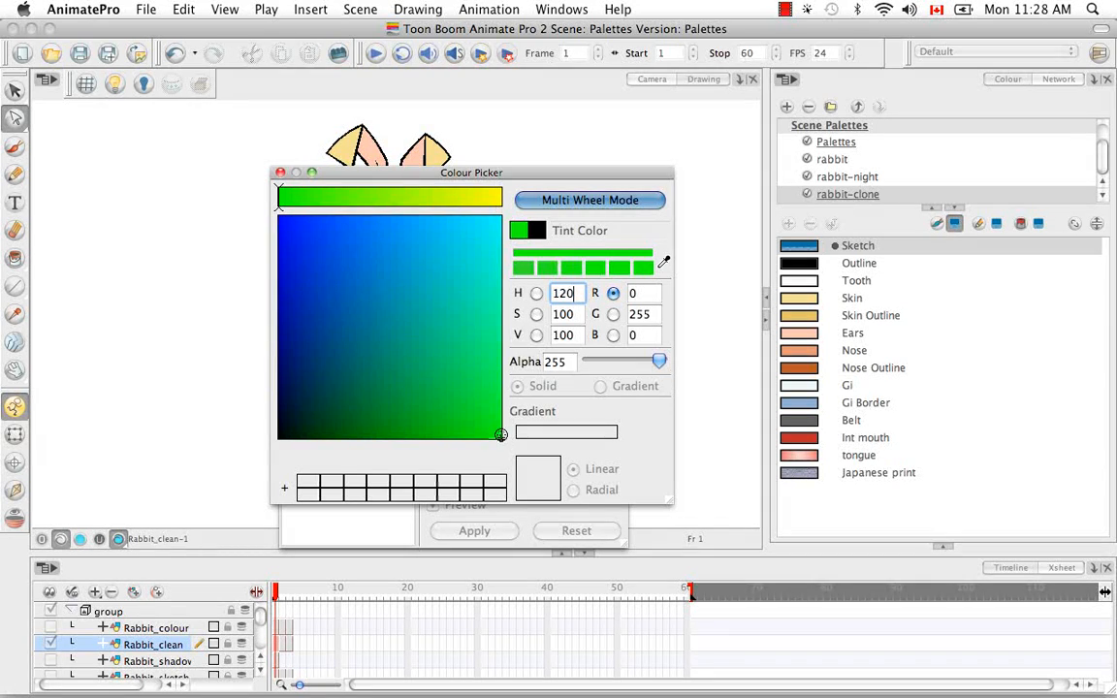
click(404, 414)
click(537, 293)
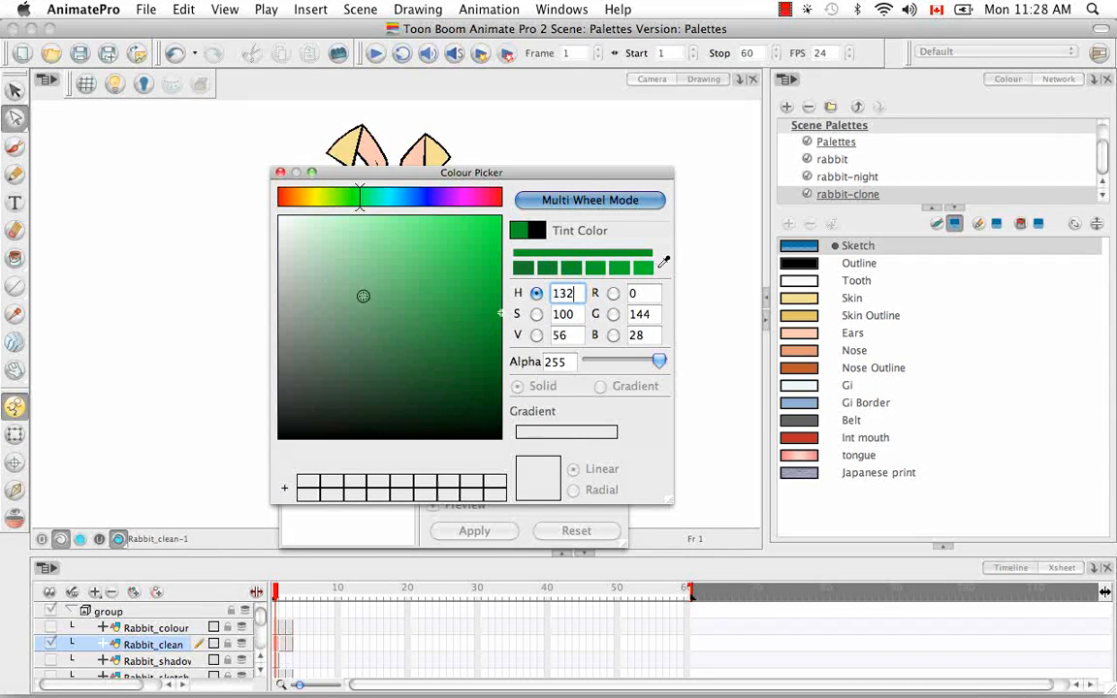
drag(306, 317, 359, 343)
drag(357, 204, 280, 200)
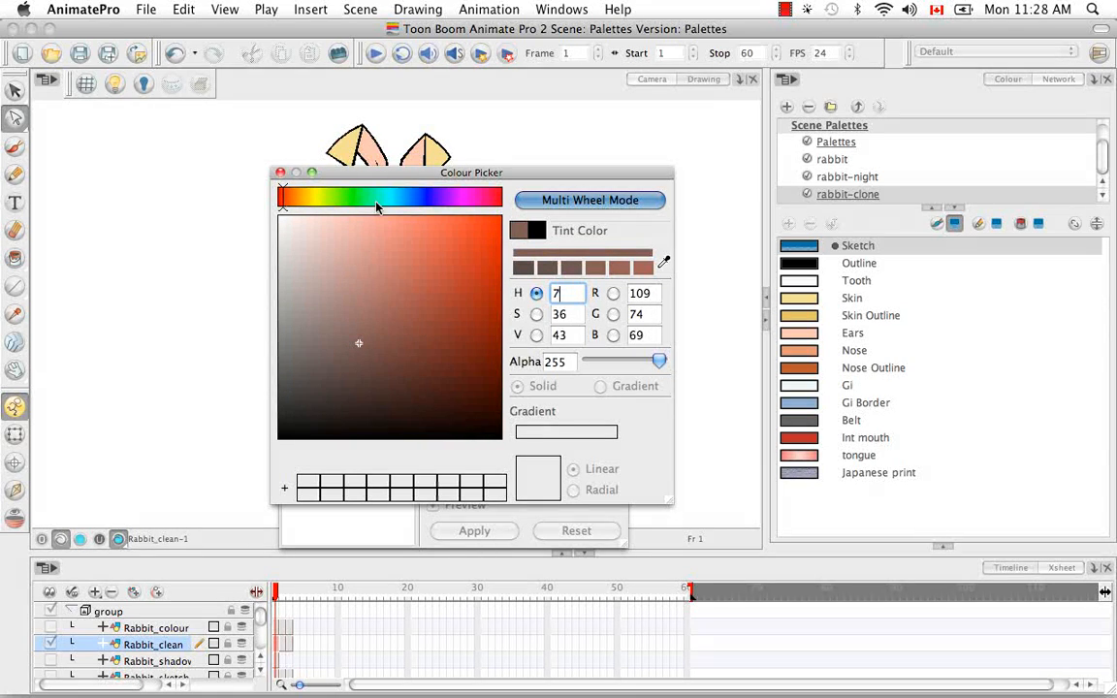
click(280, 173)
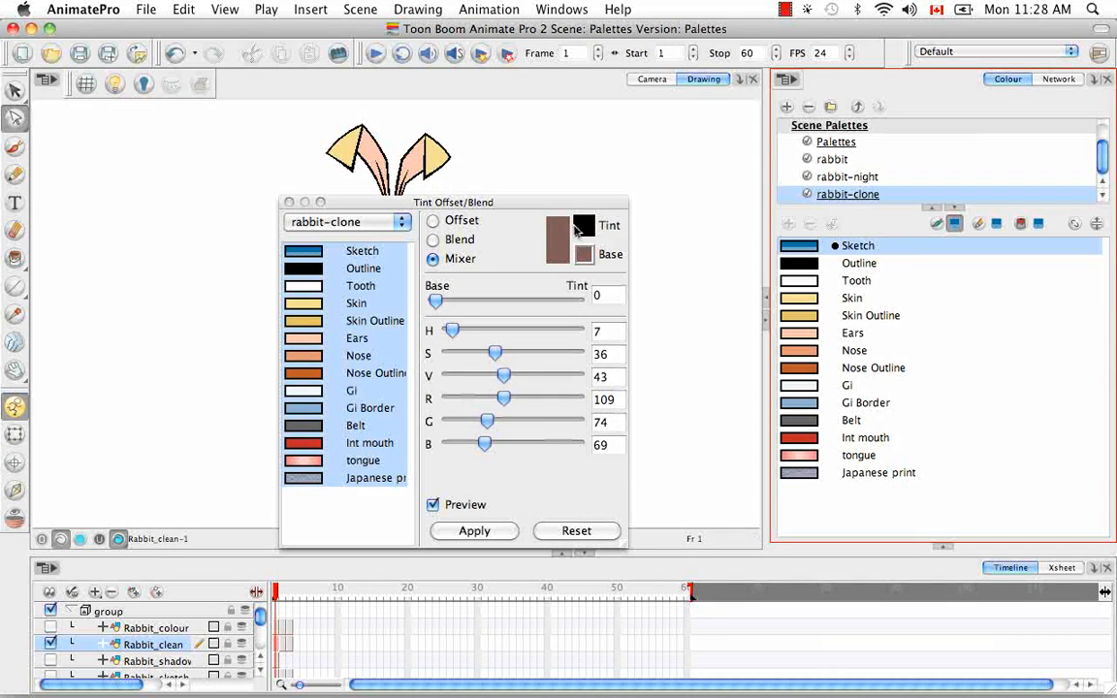
Set the Mixer's tint colour to red with H 0, S 99 and V 81, and the base-to-tint balance to 42.
click(583, 226)
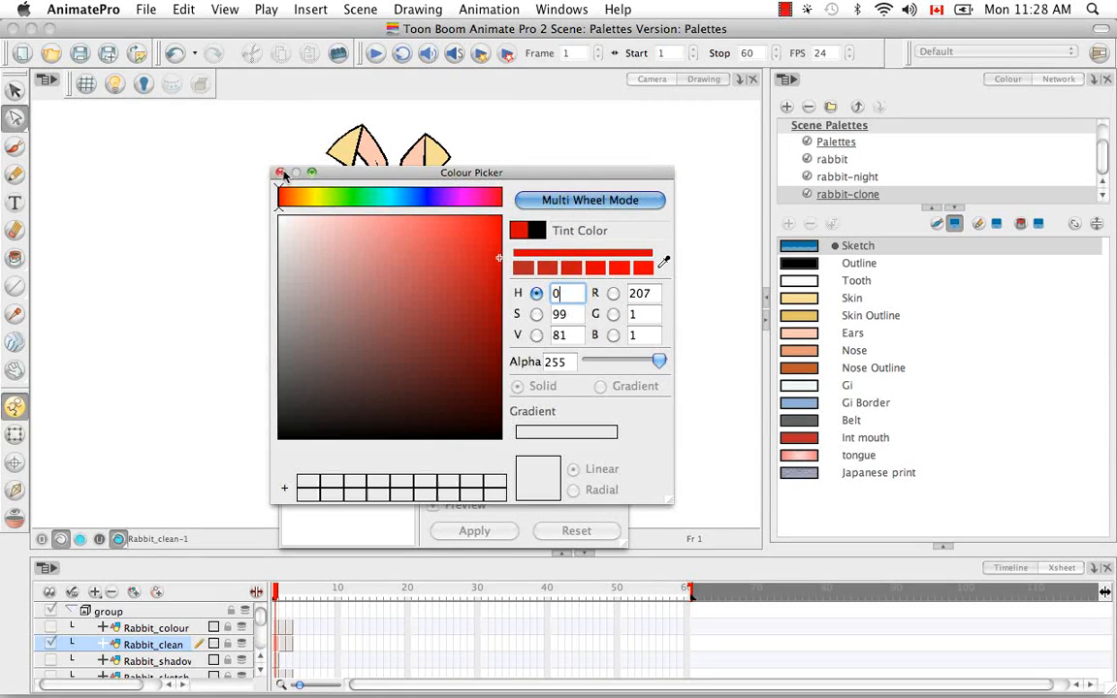
click(280, 172)
drag(435, 302, 494, 304)
click(585, 254)
click(583, 225)
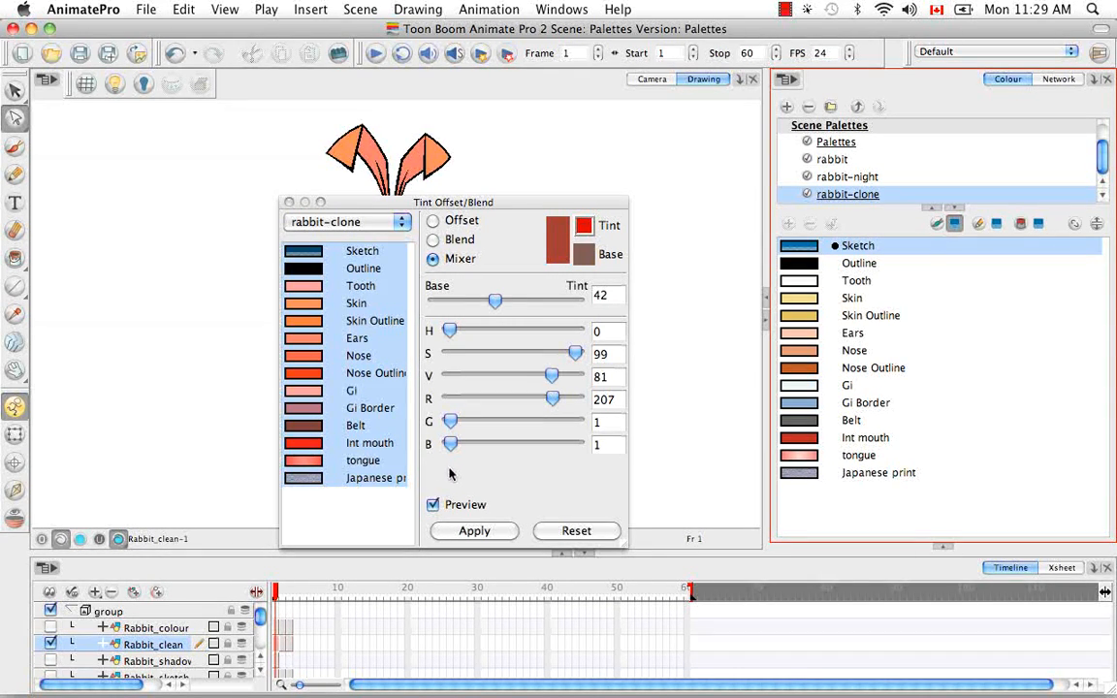
Apply the Mixer tint to the selected rabbit-clone colours and close the tint window.
click(475, 531)
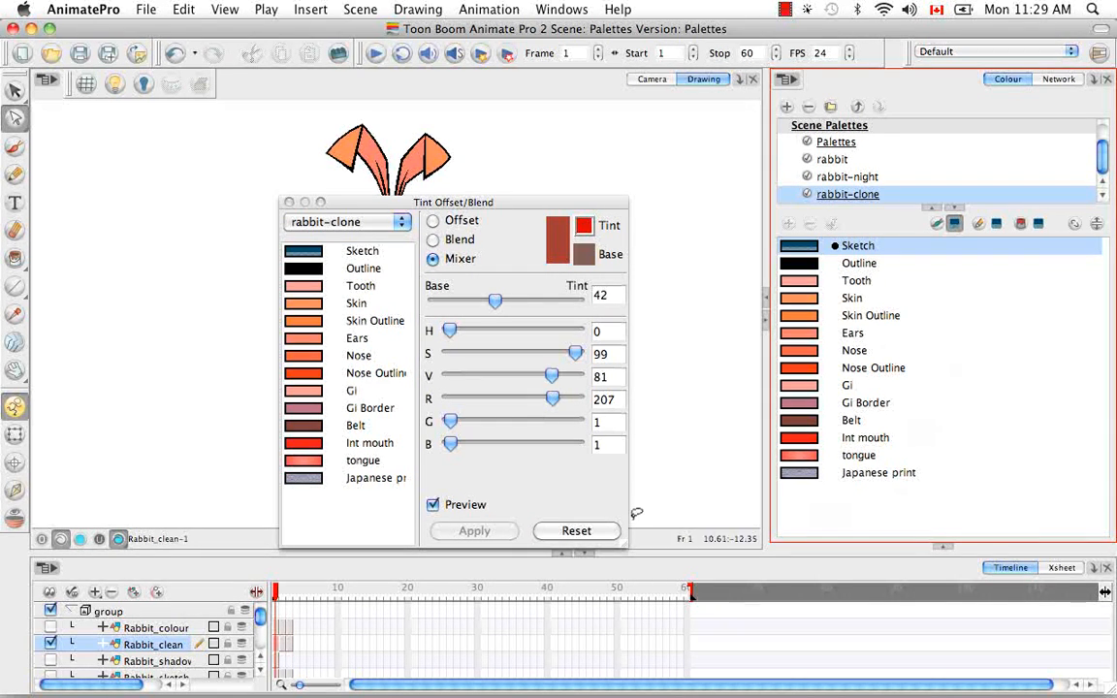
click(289, 202)
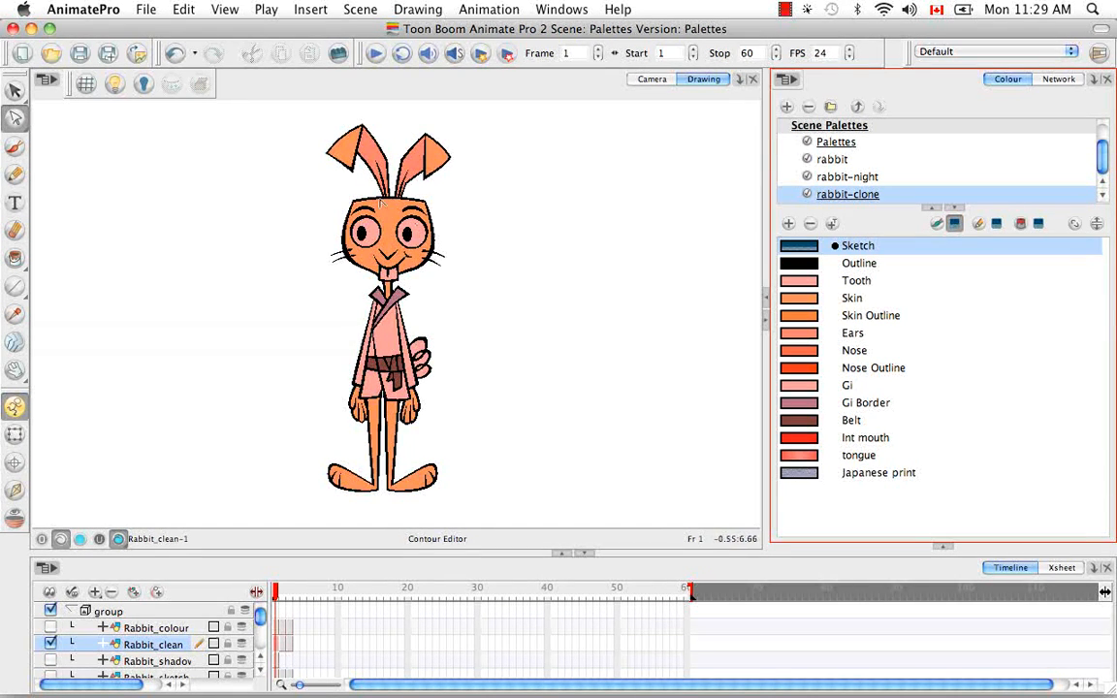
Compare the character's colouring under the rabbit-night, rabbit and tinted rabbit-clone palettes.
click(849, 178)
scroll(849, 178, up, 1)
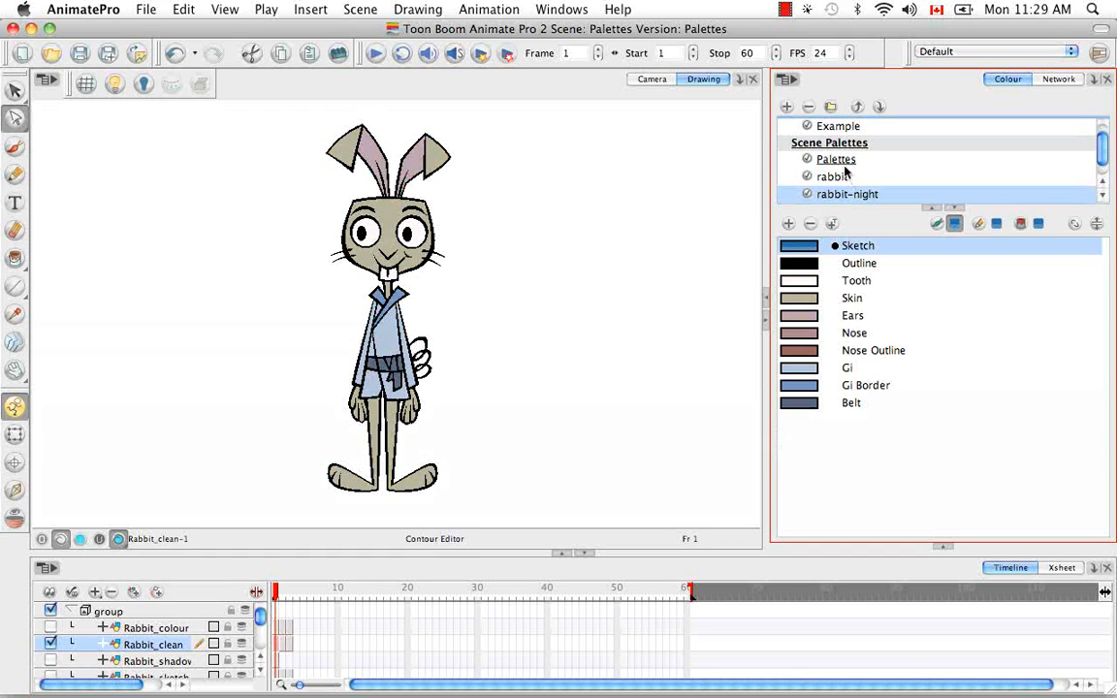
click(834, 180)
scroll(836, 185, up, 1)
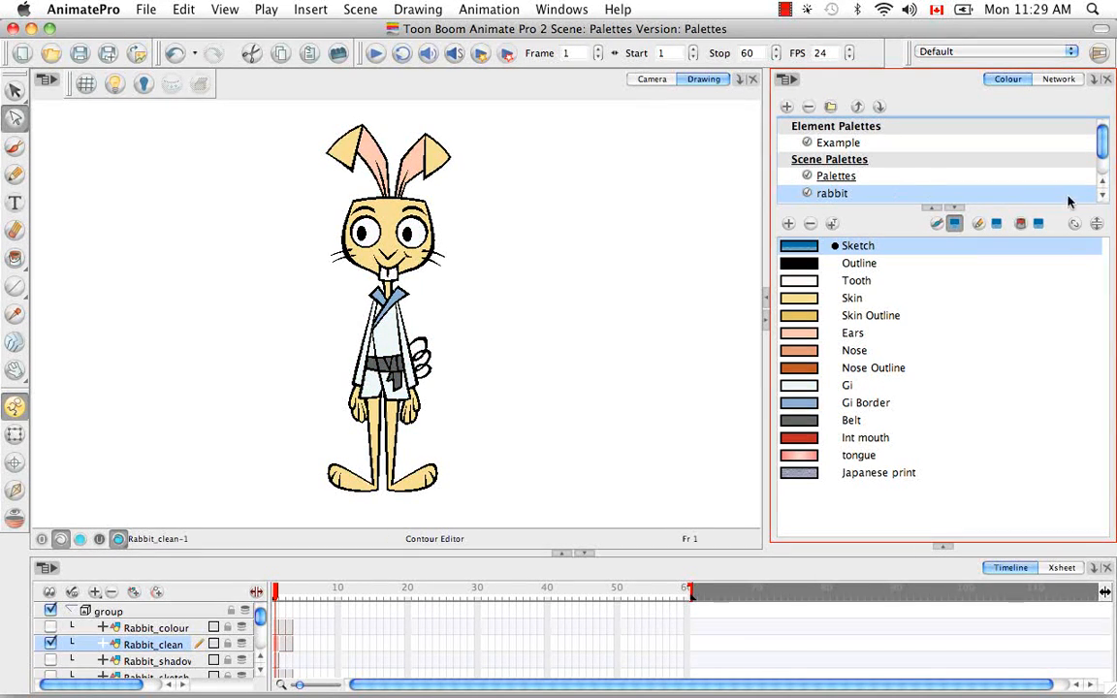
drag(1101, 146, 1102, 161)
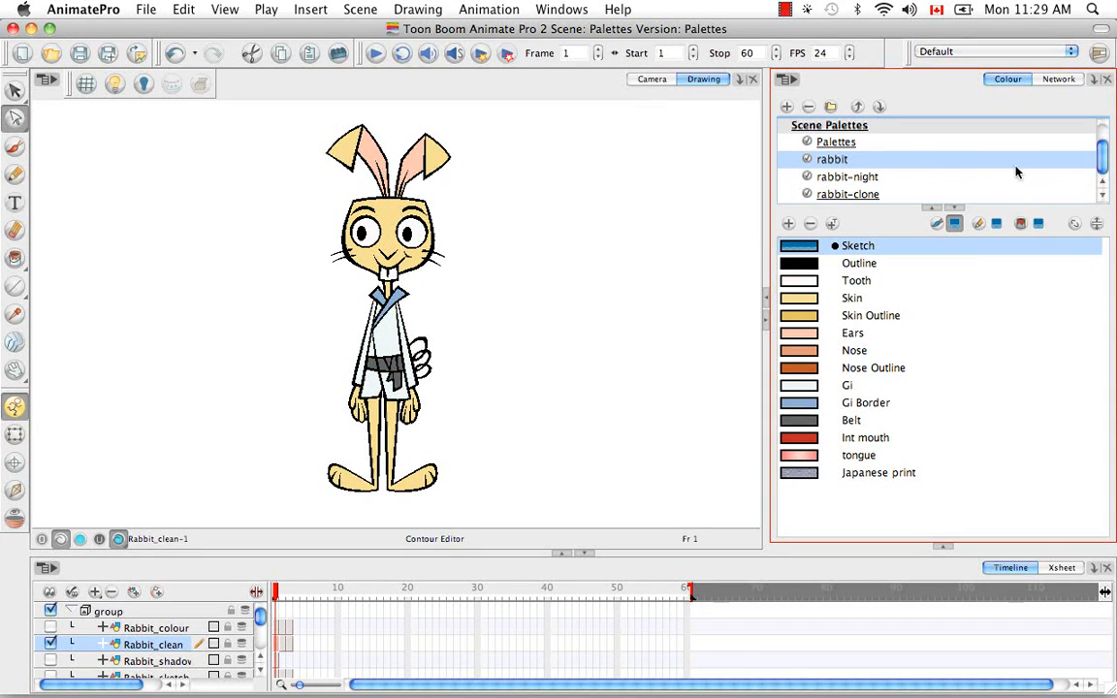
click(851, 195)
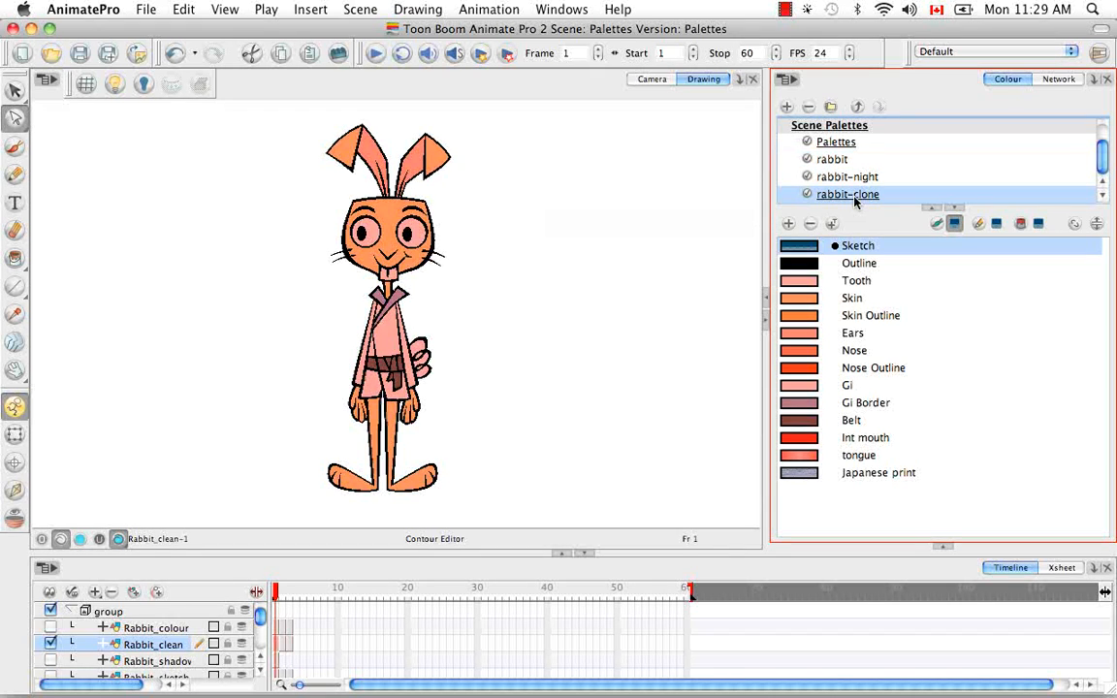